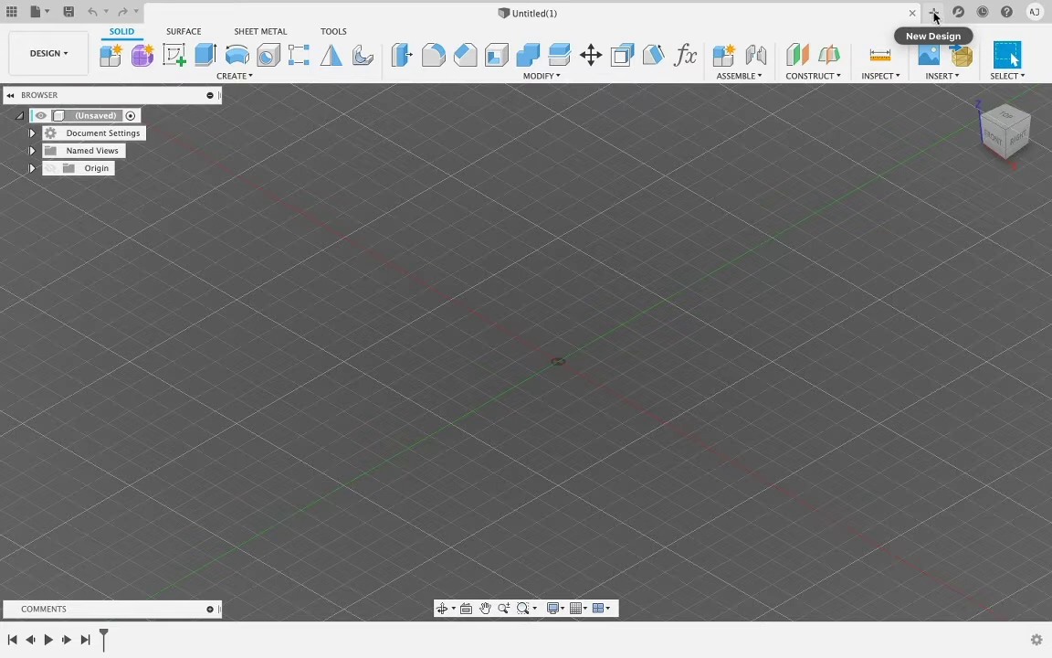
- Replace the open design with a new blank one and start a sketch on the horizontal XY plane
left_click(933, 15)
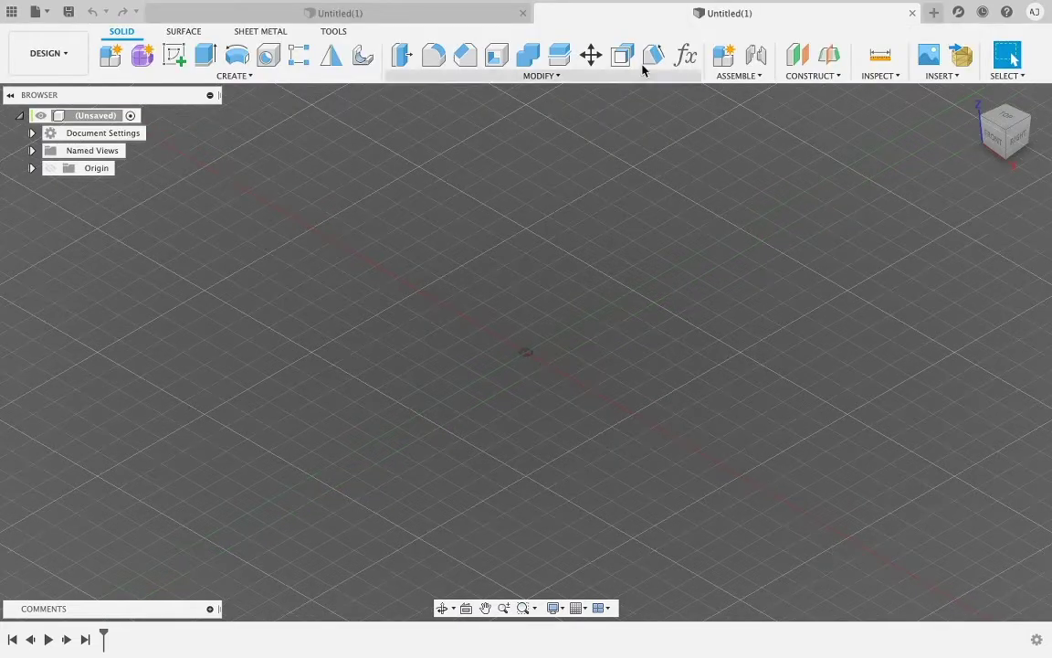
left_click(524, 13)
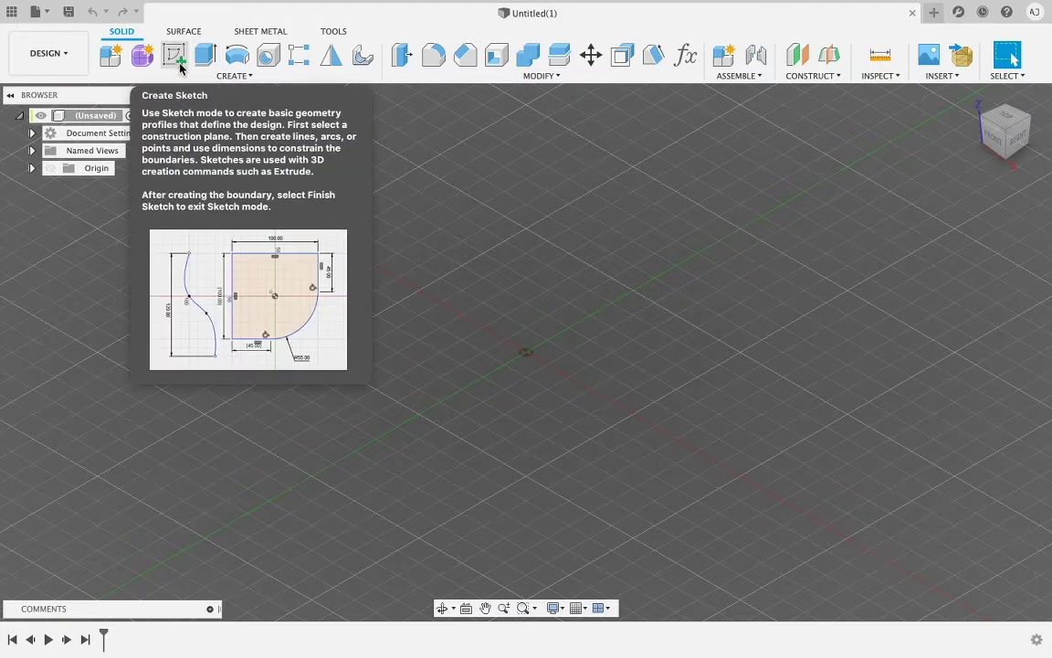
left_click(231, 76)
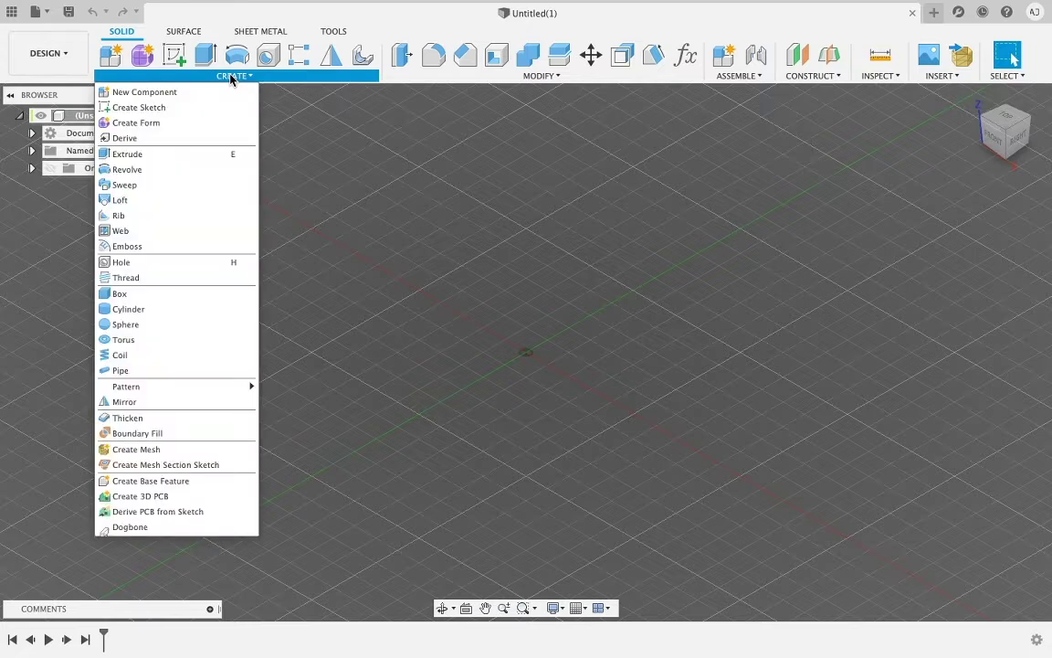
left_click(139, 107)
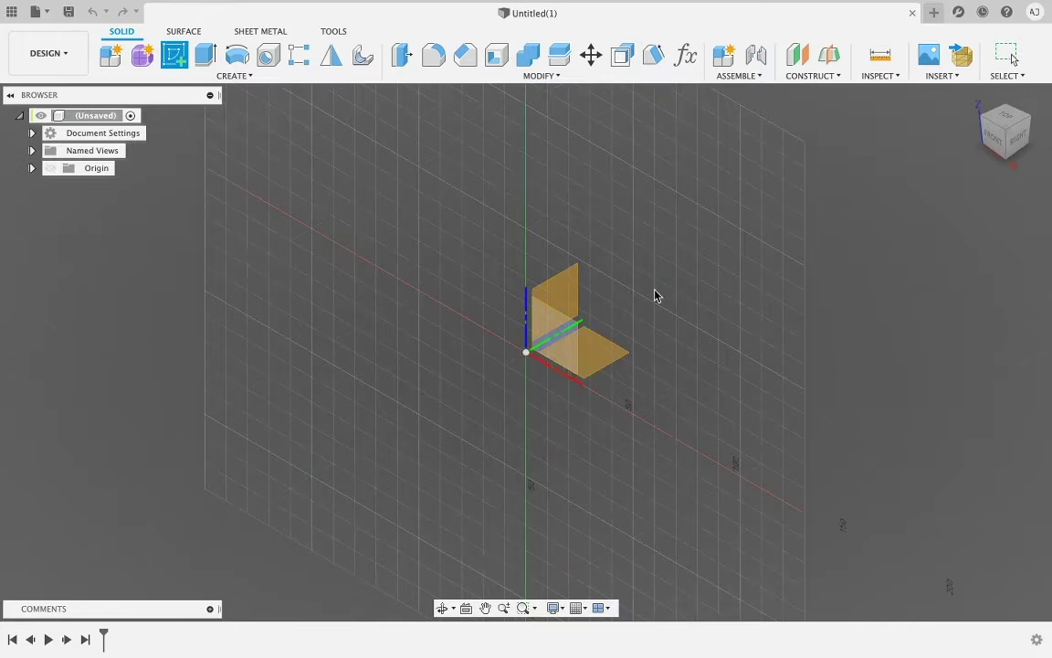
left_click(609, 352)
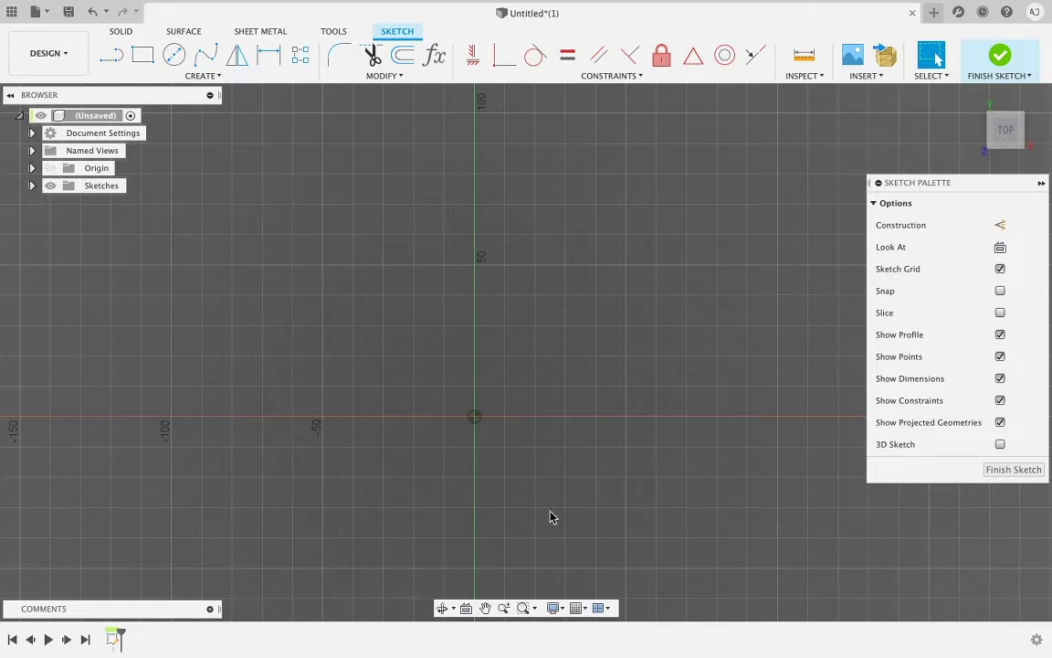
- Start a line at the sketch origin
middle_click_drag(451, 393, 486, 394)
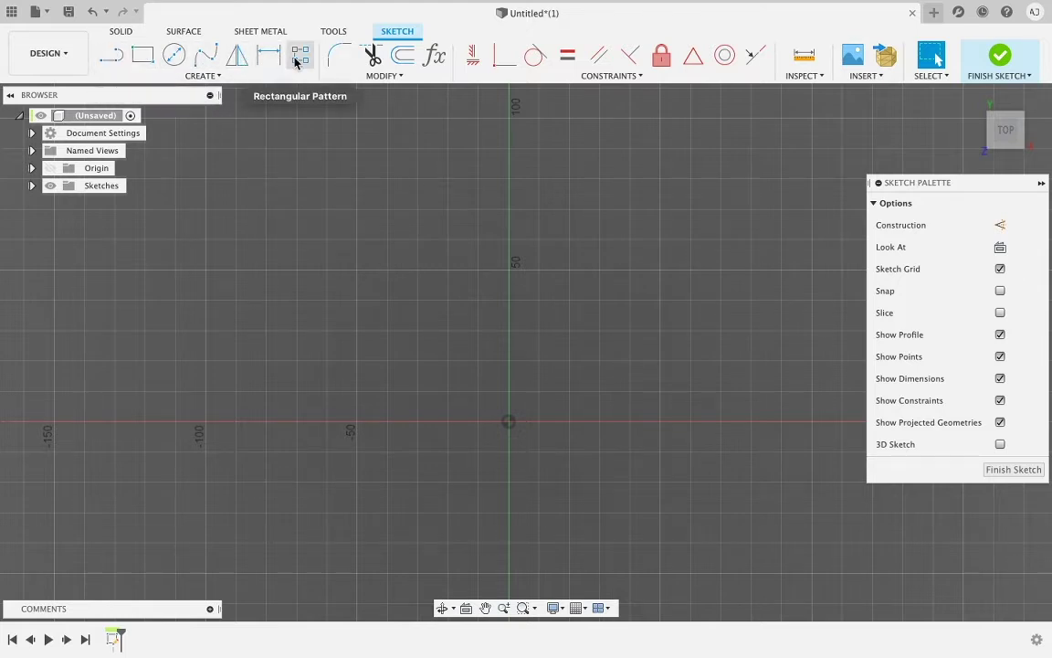
left_click(221, 79)
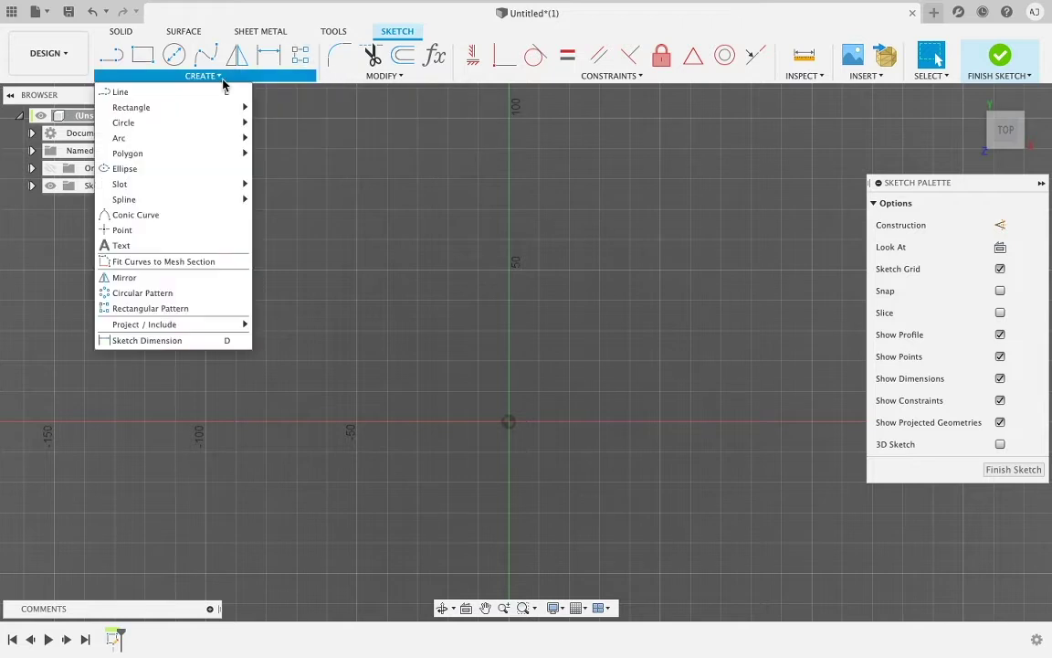
left_click(223, 82)
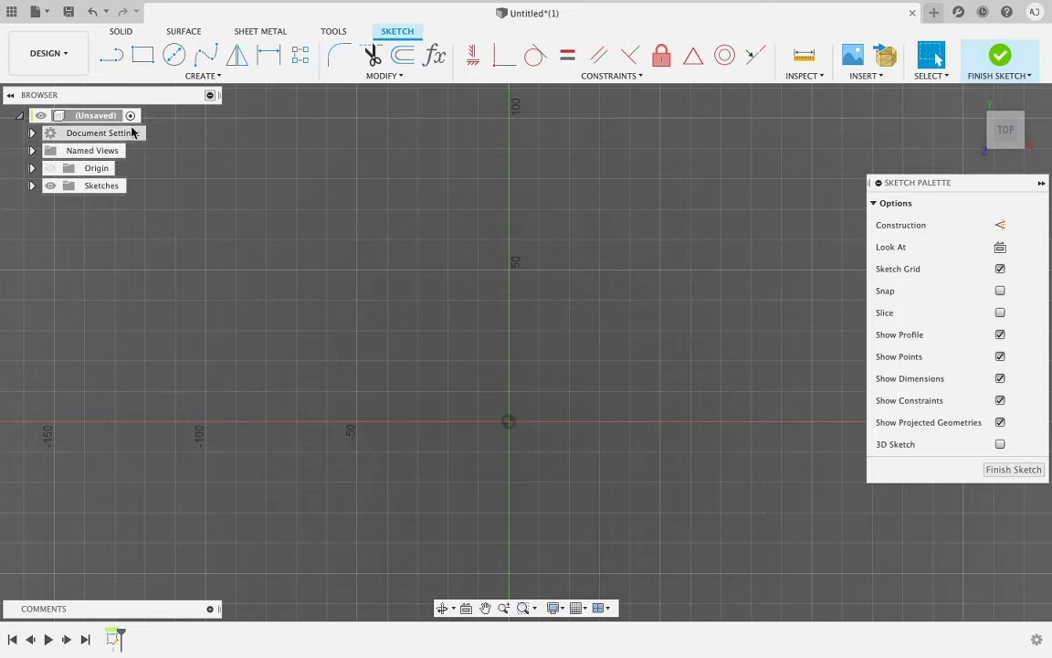
left_click(112, 55)
scroll(591, 388, "down", 1)
scroll(591, 388, "down", 3)
mouse_move(589, 383)
middle_mouse_down()
mouse_move(418, 362)
mouse_move(447, 366)
middle_mouse_up()
scroll(327, 391, "up", 4)
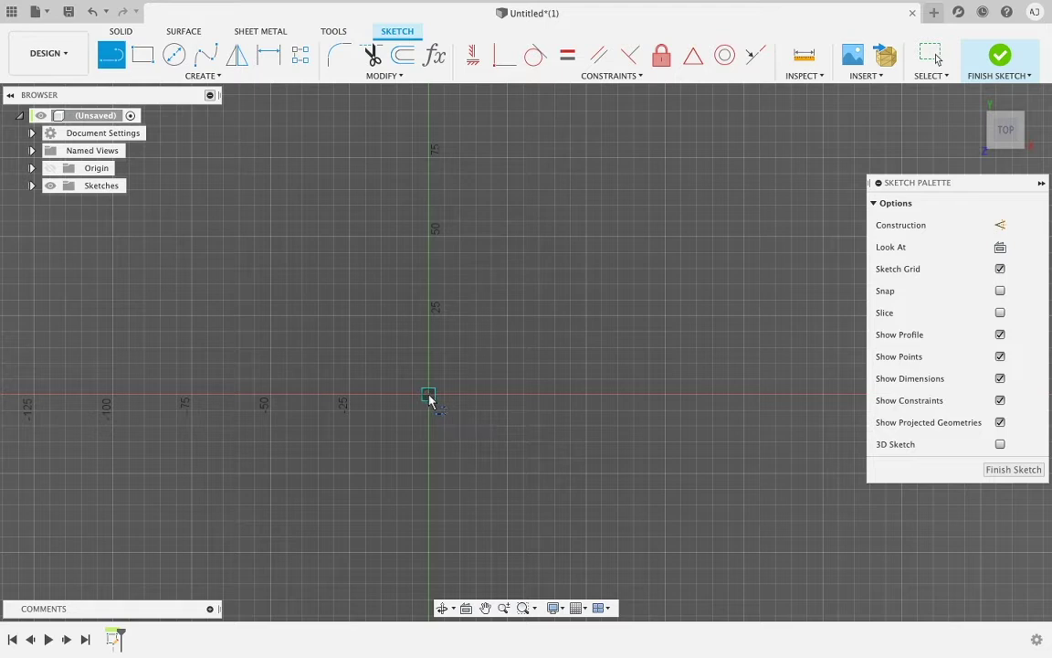
left_click(428, 395)
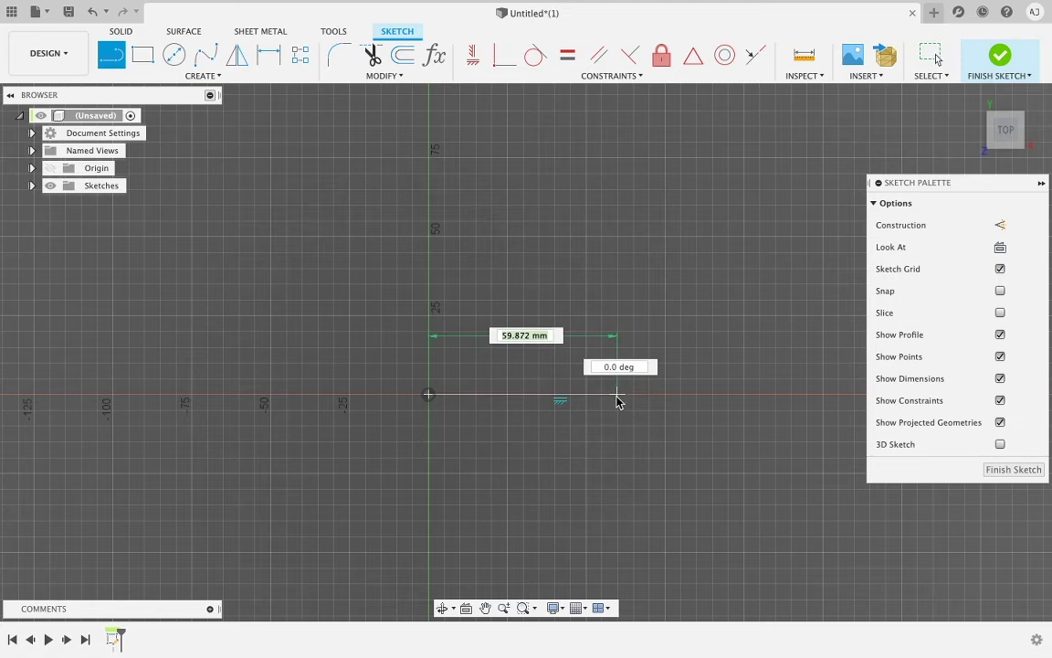
- Try a line length of 100 mm with an angle of 45 degrees, followed by 0 degrees
type("100")
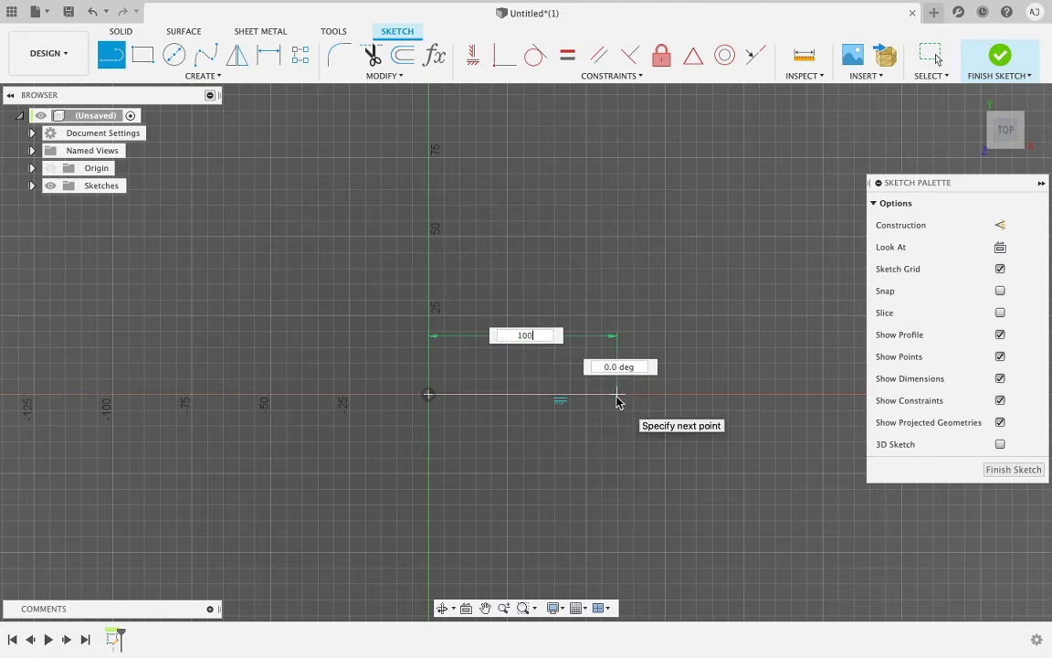
key("Tab")
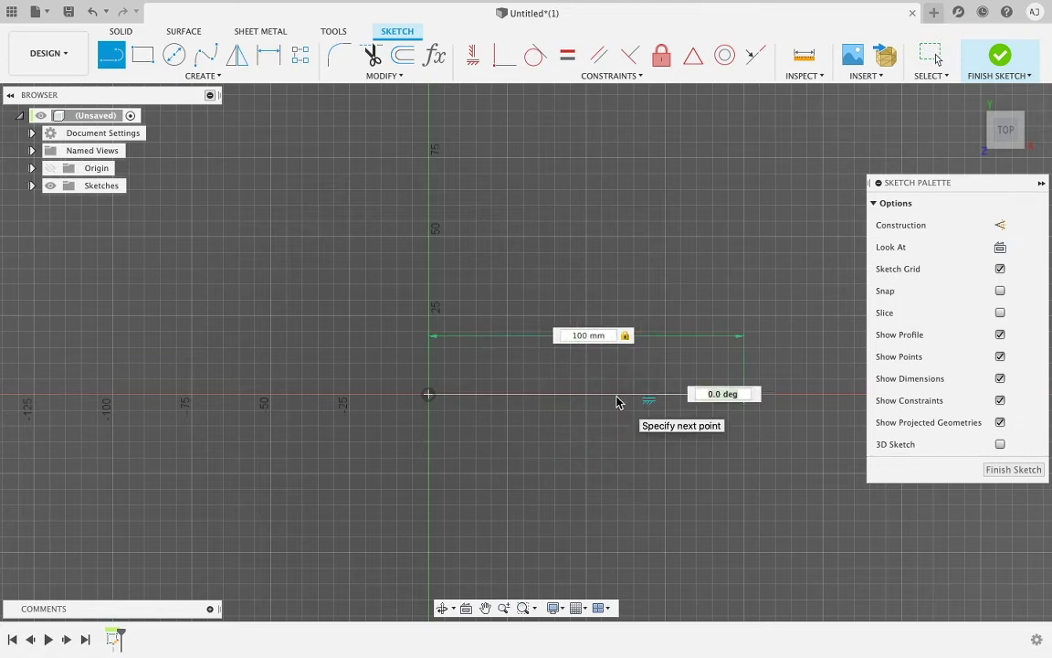
type("45")
key("Tab")
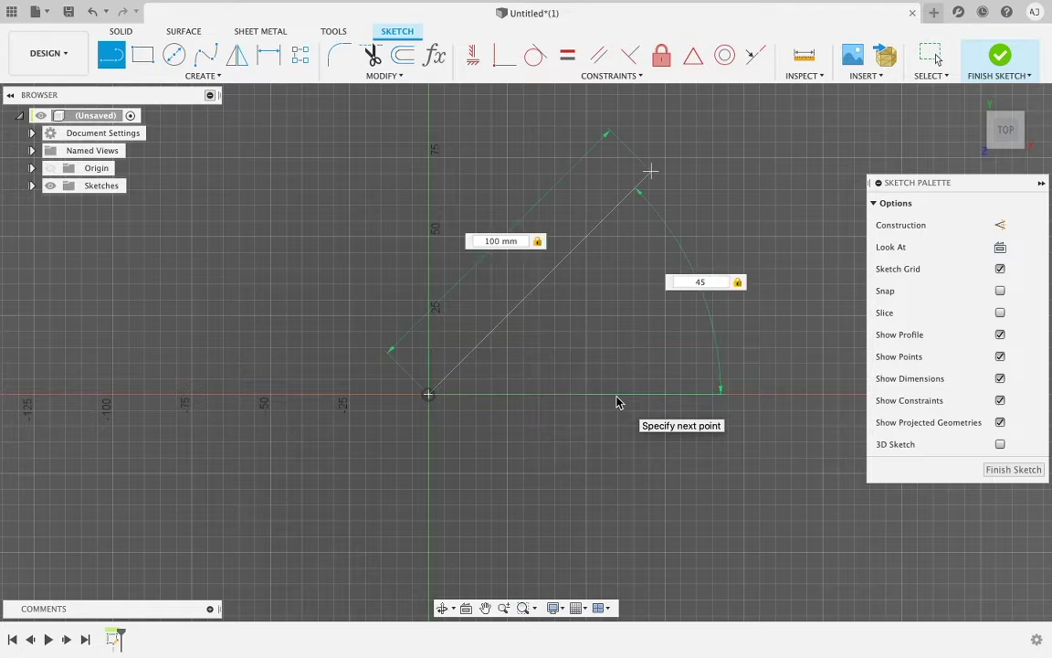
type("0")
key("Tab")
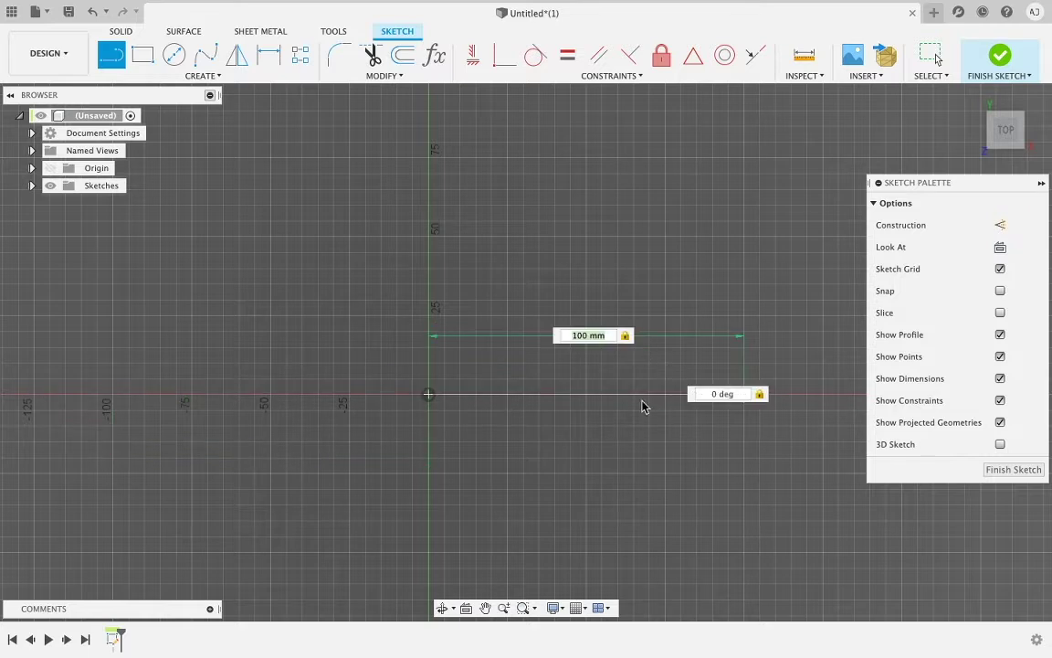
key("BackSpace")
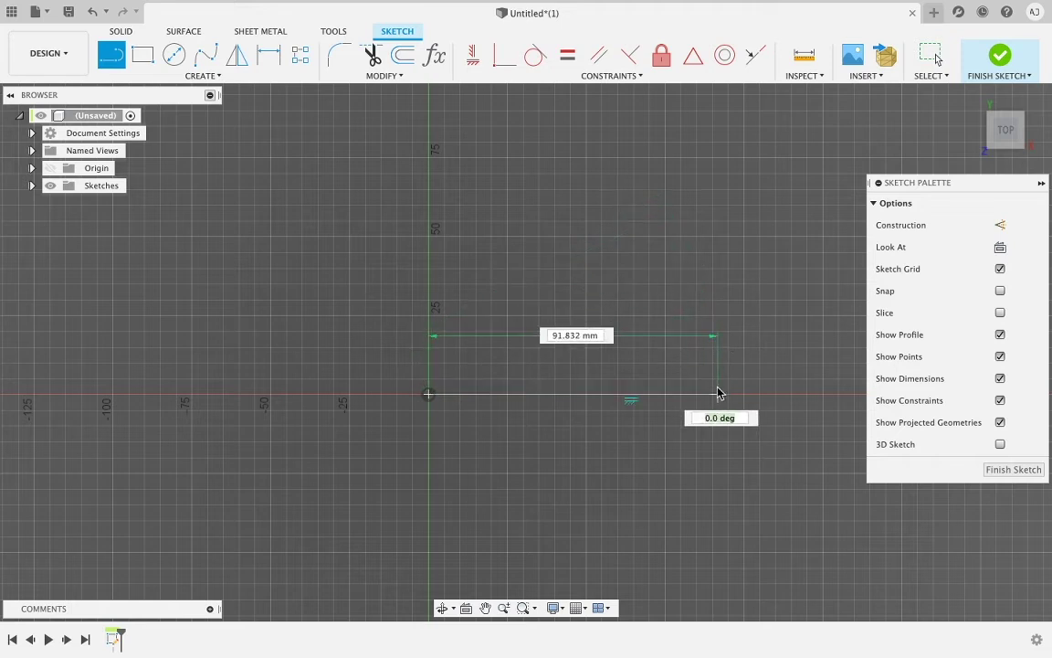
- Complete the horizontal line from the origin with a length of 100 mm and an angle of 0 degrees
type("100")
key("Tab")
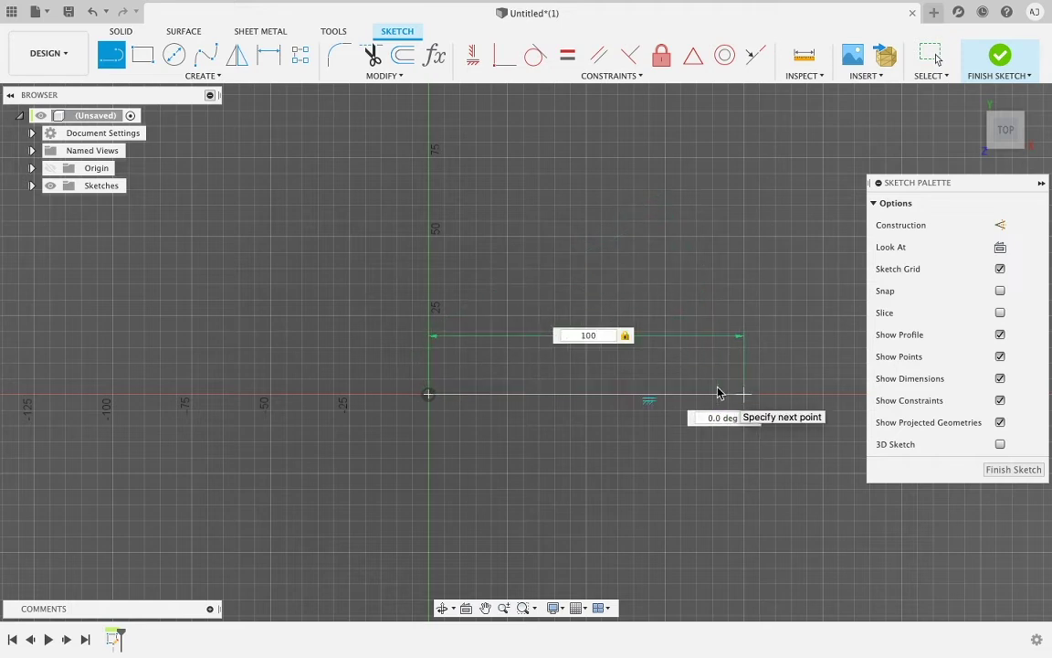
type("mm")
key("Tab")
type("0")
key("Return")
key("Escape")
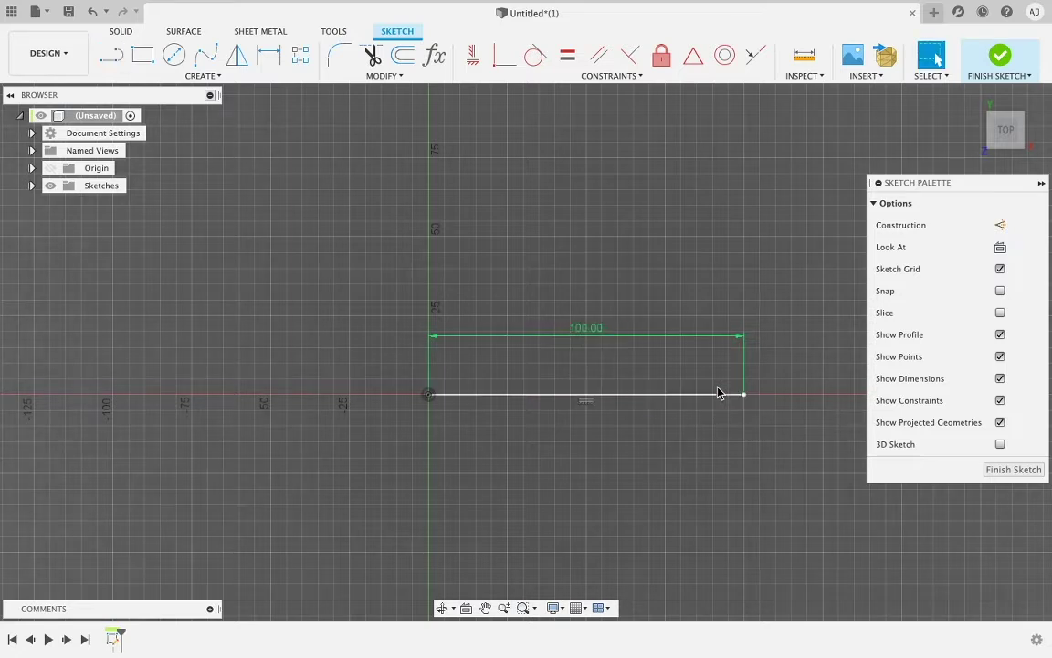
- Move the line's length dimension close above the line, near the origin end
left_click_drag(578, 331, 589, 384)
scroll(662, 493, "up", 4)
middle_click_drag(547, 425, 518, 473)
mouse_move(535, 362)
left_mouse_down()
mouse_move(527, 310)
mouse_move(425, 369)
mouse_move(301, 369)
mouse_move(310, 371)
left_mouse_up()
- Delete the line's length dimension and undo the deletion
left_click(305, 367)
key("Delete")
key("ctrl+z")
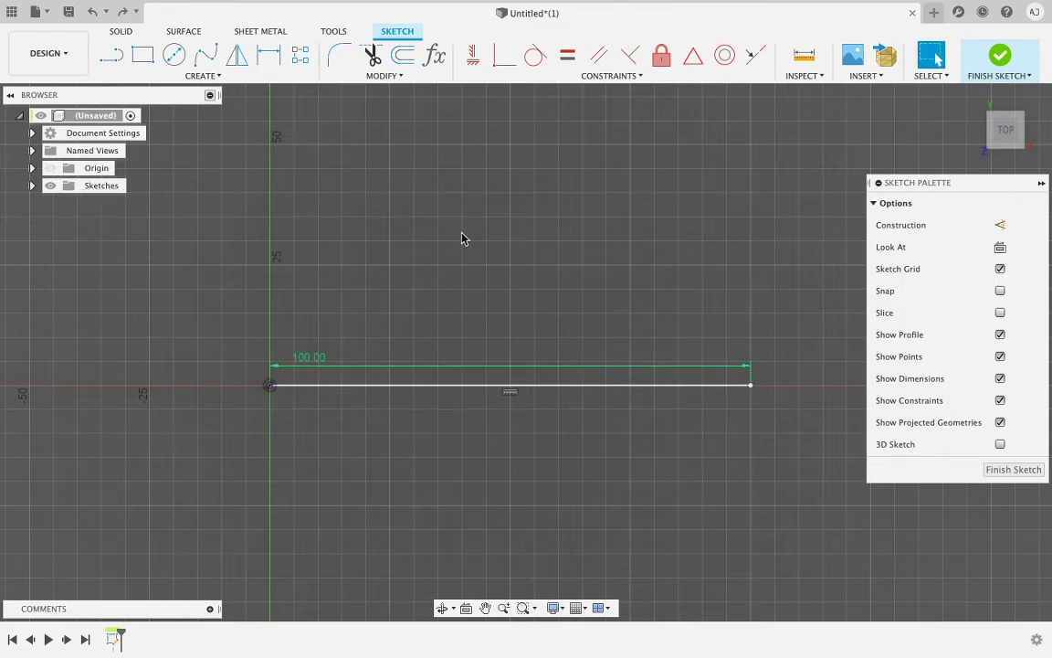
- Place the line's length dimension just above the middle of the line
left_click_drag(317, 357, 507, 357)
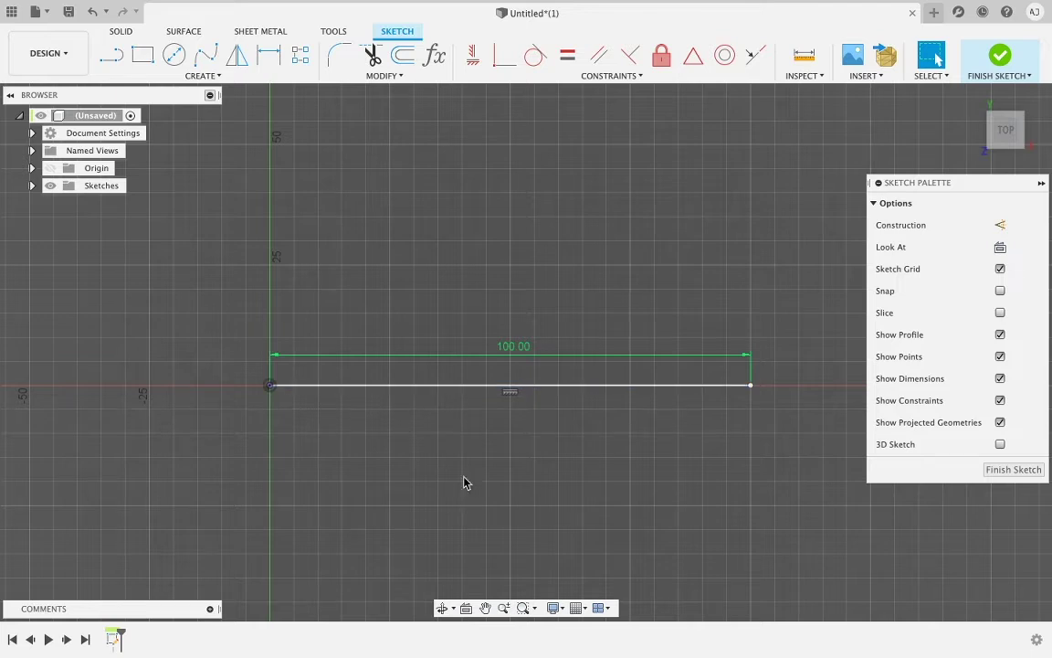
- Draw a two-point rectangle 100 mm wide and 50 mm high, starting from a corner up and left of the origin
scroll(345, 204, "down", 3)
middle_click_drag(345, 205, 375, 322)
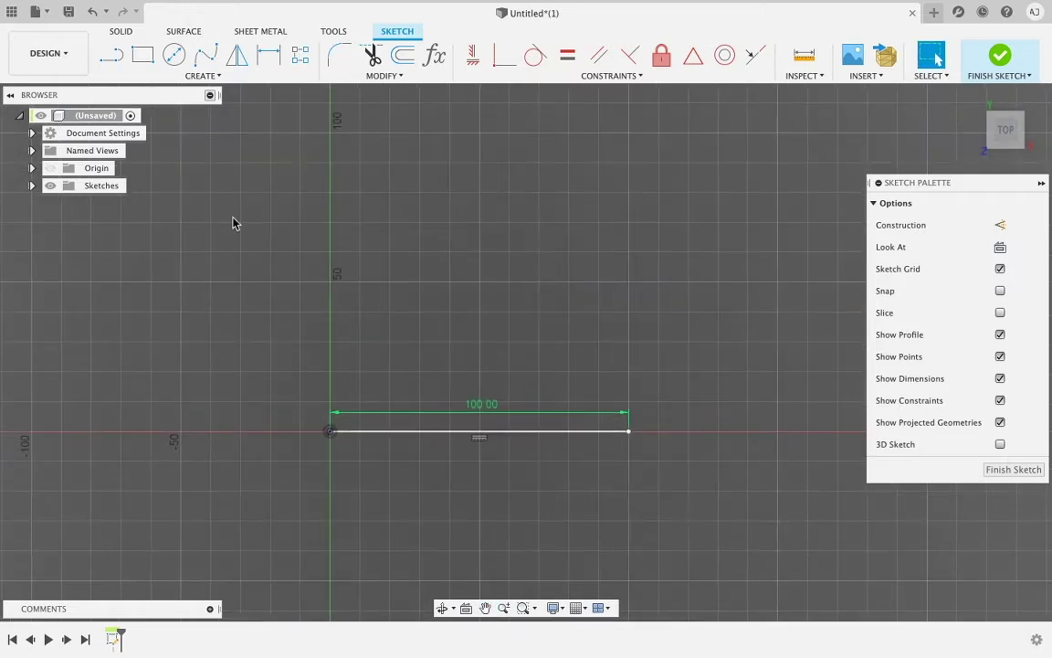
left_click(141, 56)
middle_click_drag(564, 308, 789, 350)
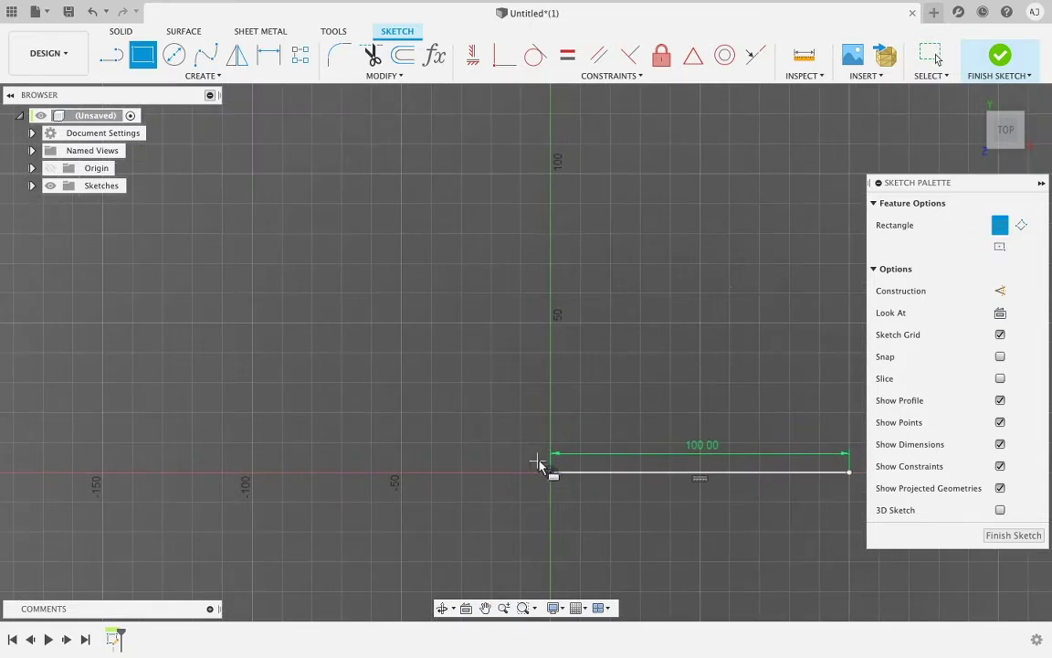
left_click(288, 286)
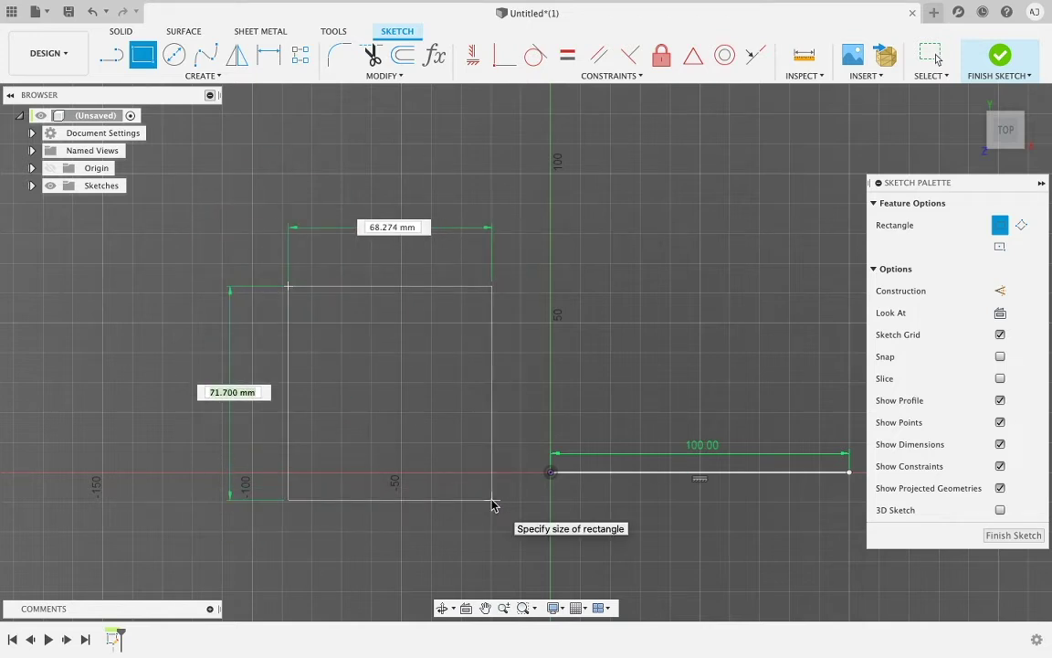
key("Tab")
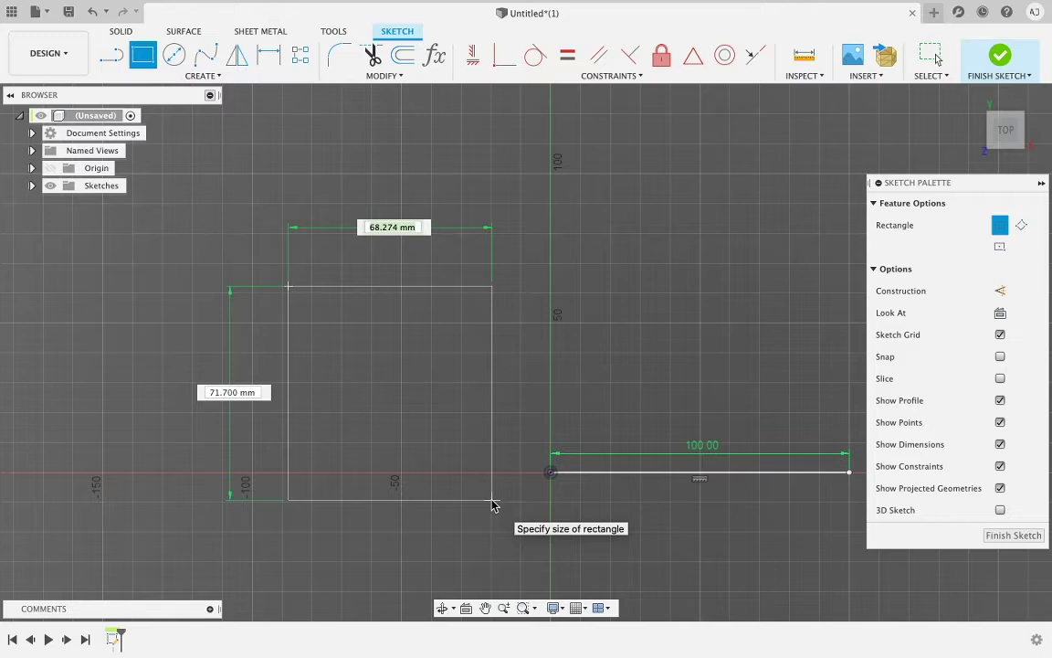
type("100")
key("Tab")
type("50")
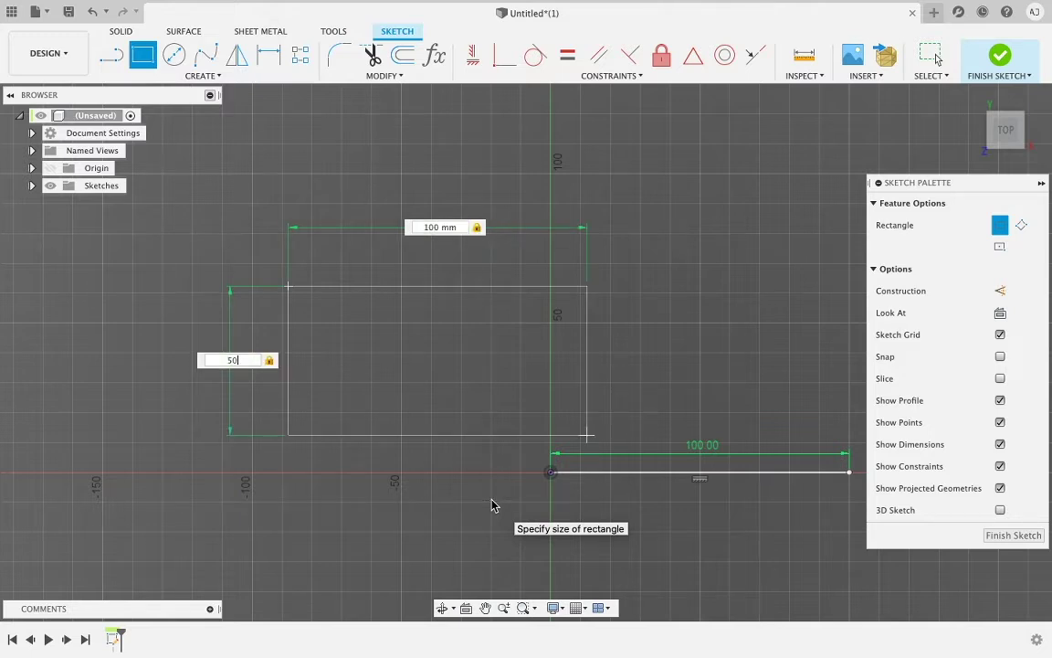
key("Return")
- Set the rectangle's width dimension to 75 mm
scroll(219, 384, "up", 3)
scroll(213, 355, "down", 3)
mouse_move(287, 384)
middle_mouse_down()
mouse_move(247, 378)
mouse_move(324, 425)
mouse_move(358, 415)
middle_mouse_up()
mouse_move(292, 263)
middle_mouse_down()
mouse_move(238, 277)
mouse_move(238, 301)
middle_mouse_up()
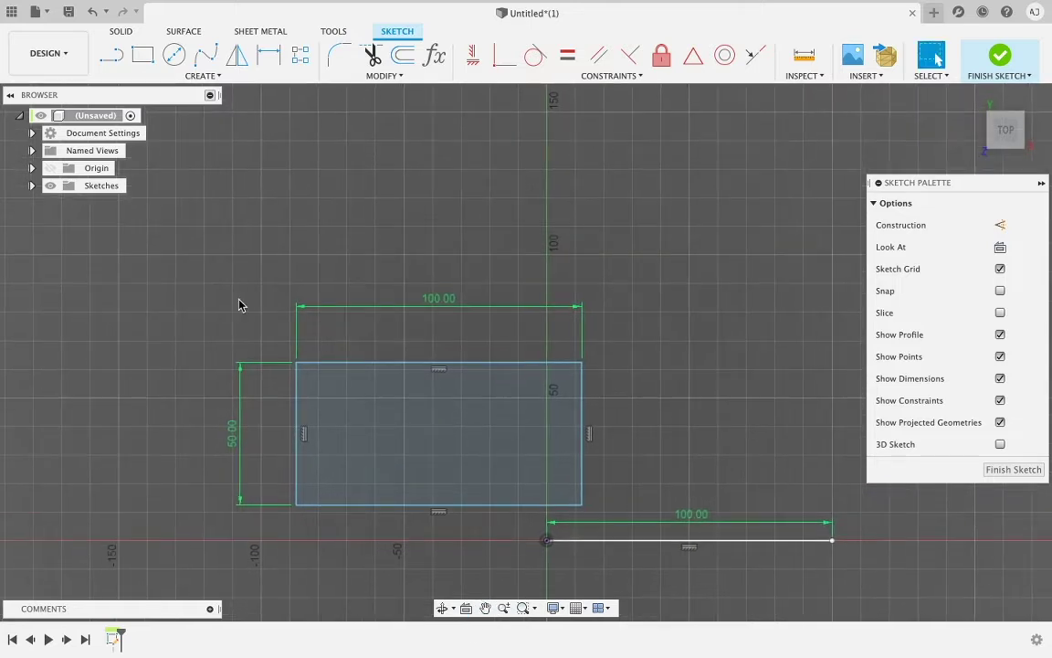
double_click(443, 301)
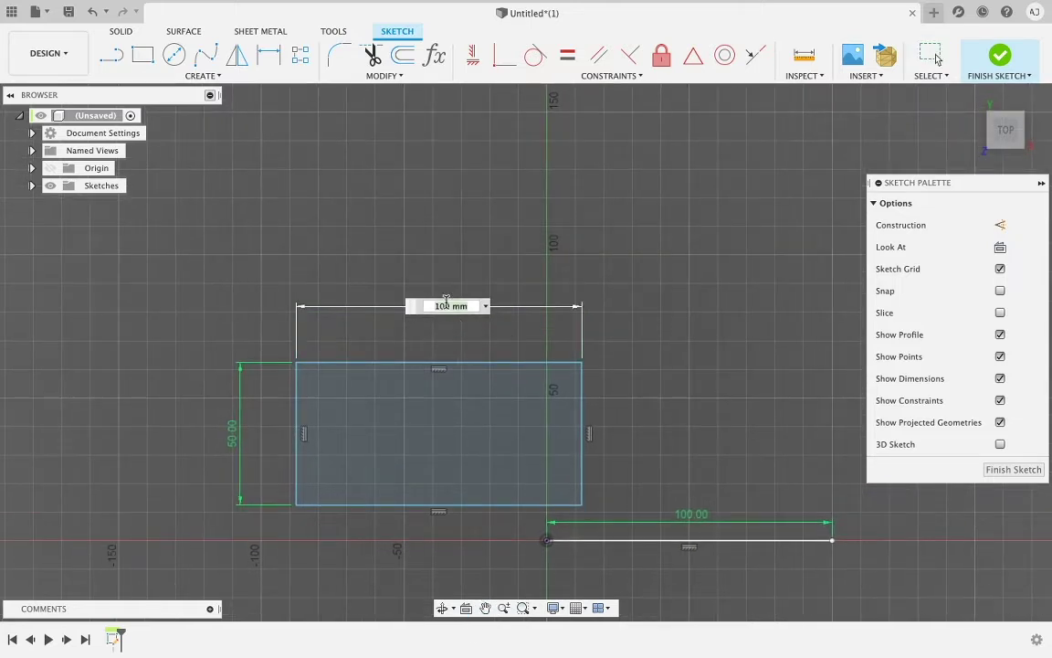
type("75")
key("Return")
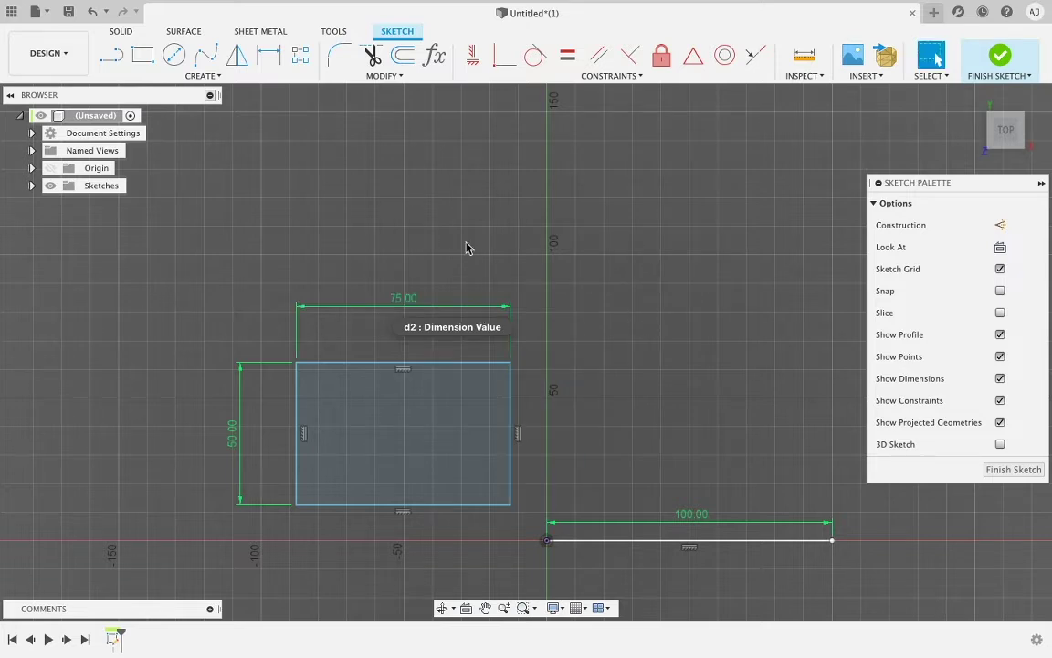
- Draw a center diameter circle of 100 mm diameter above the middle of the horizontal line
middle_click_drag(305, 214, 58, 207)
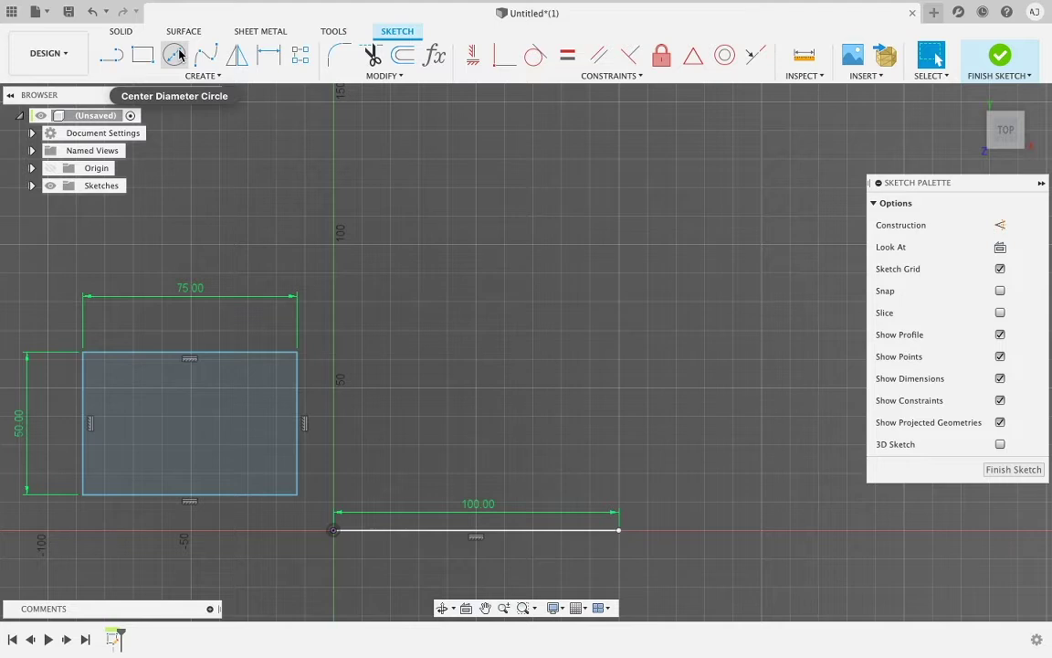
left_click(174, 55)
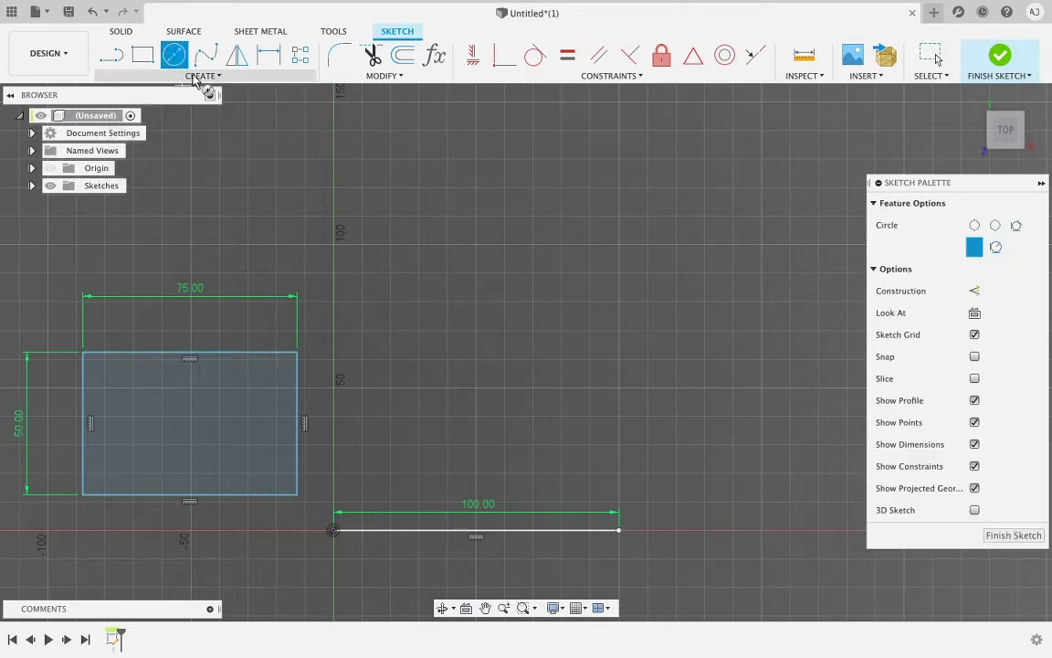
left_click(195, 77)
mouse_move(173, 125)
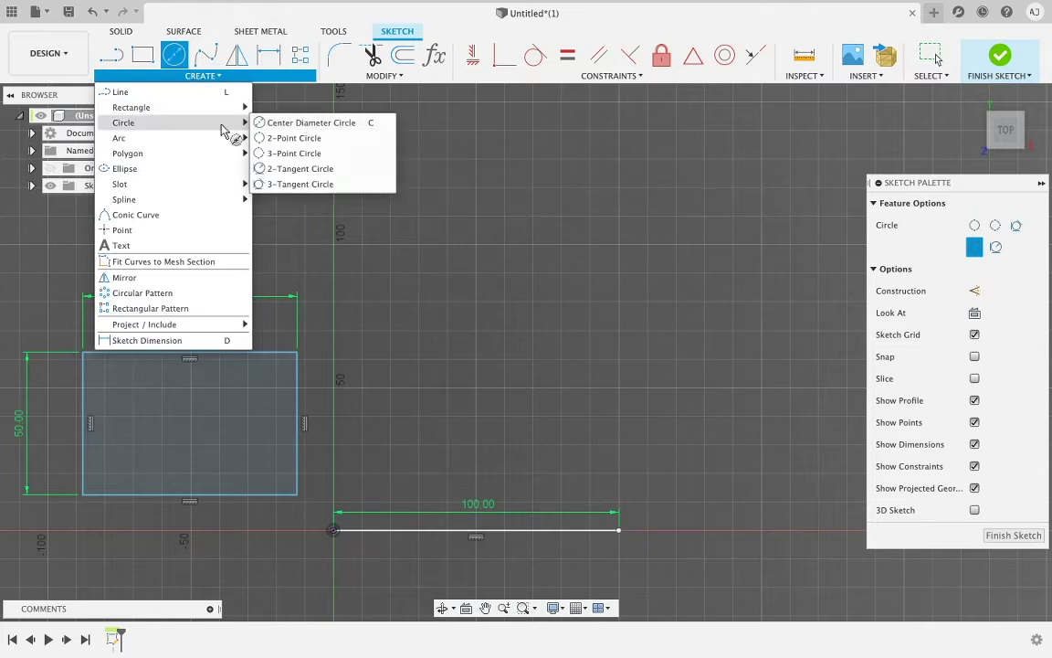
mouse_move(216, 110)
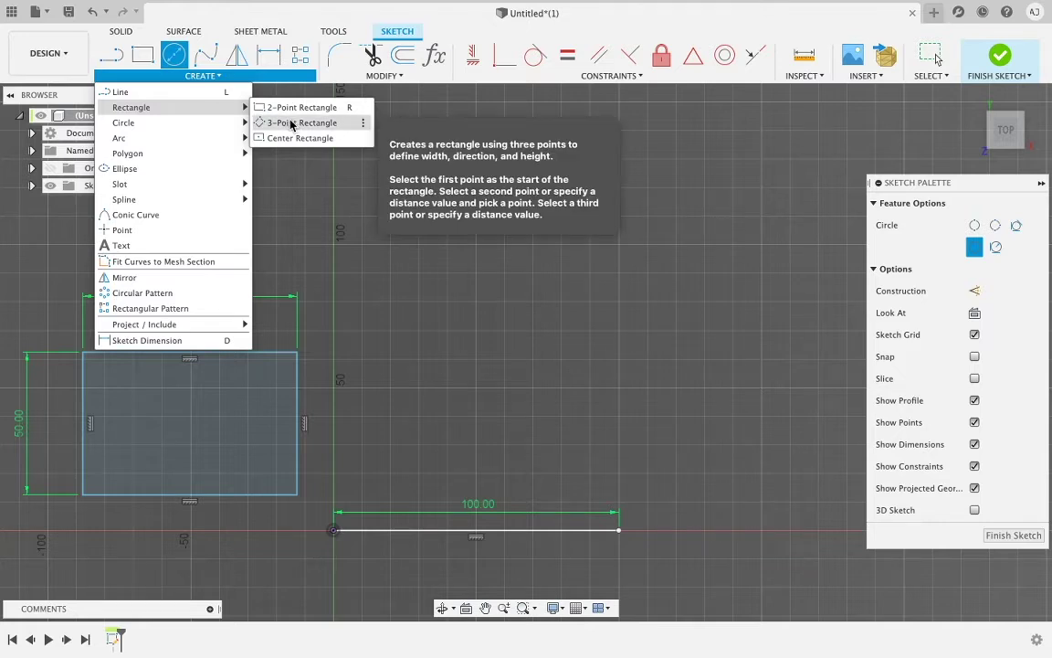
mouse_move(223, 123)
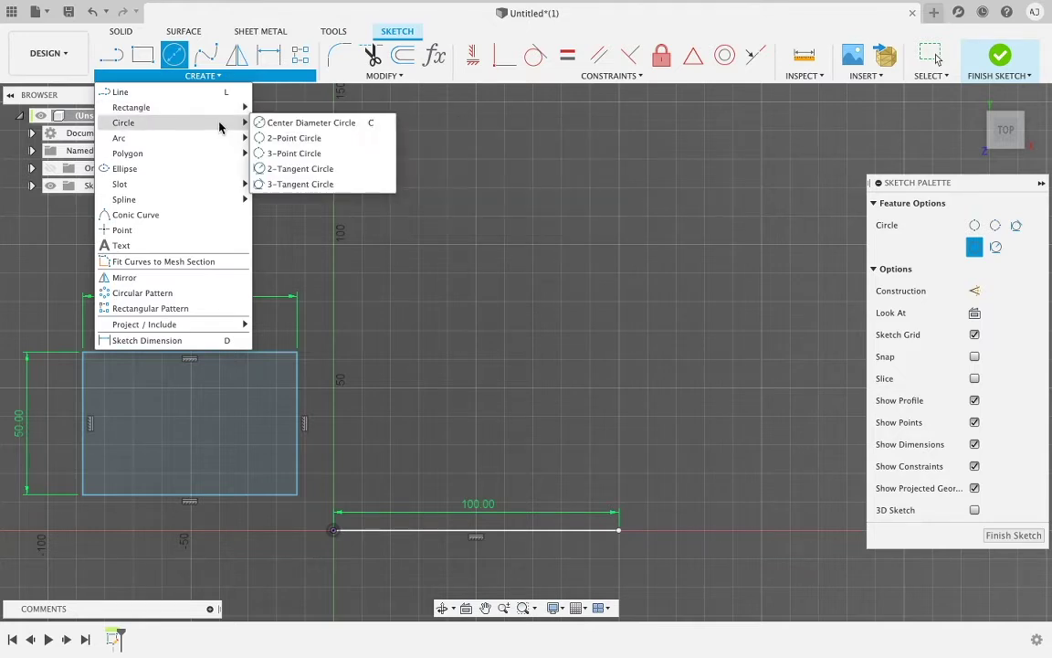
left_click(285, 127)
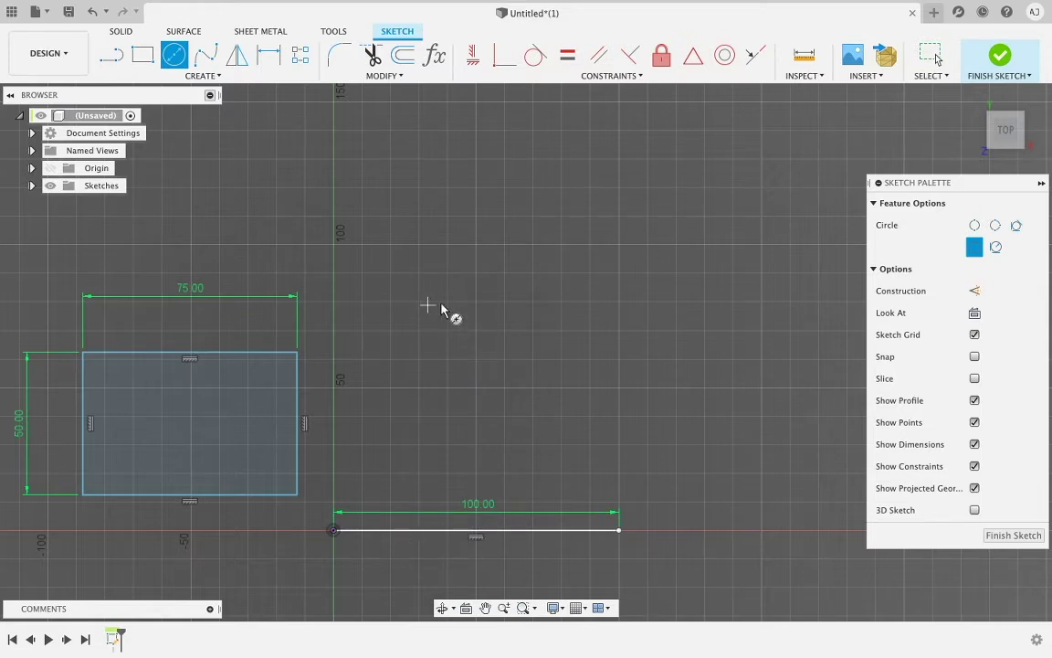
left_click(476, 301)
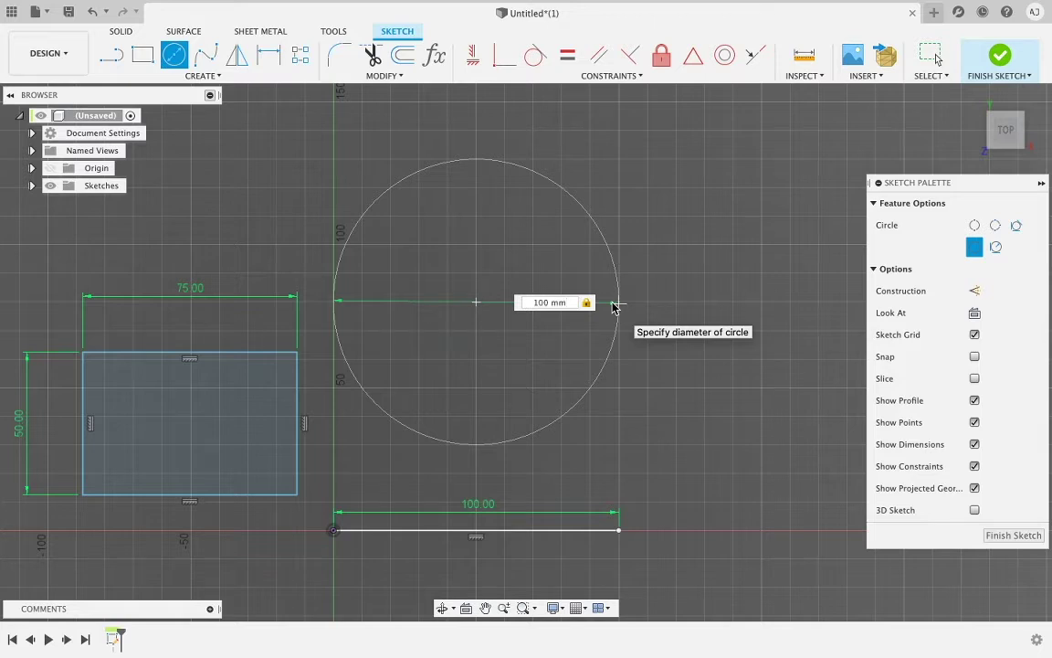
key("Return")
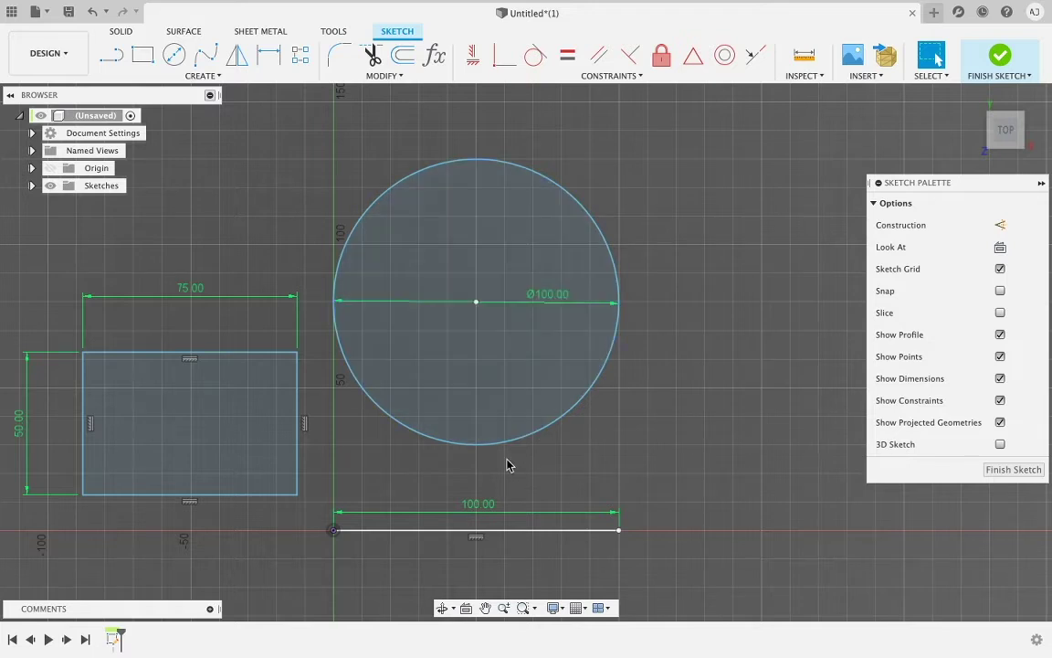
- Link the line's length to the circle's diameter with parameter d4, and set the circle's diameter to 120 mm
double_click(485, 510)
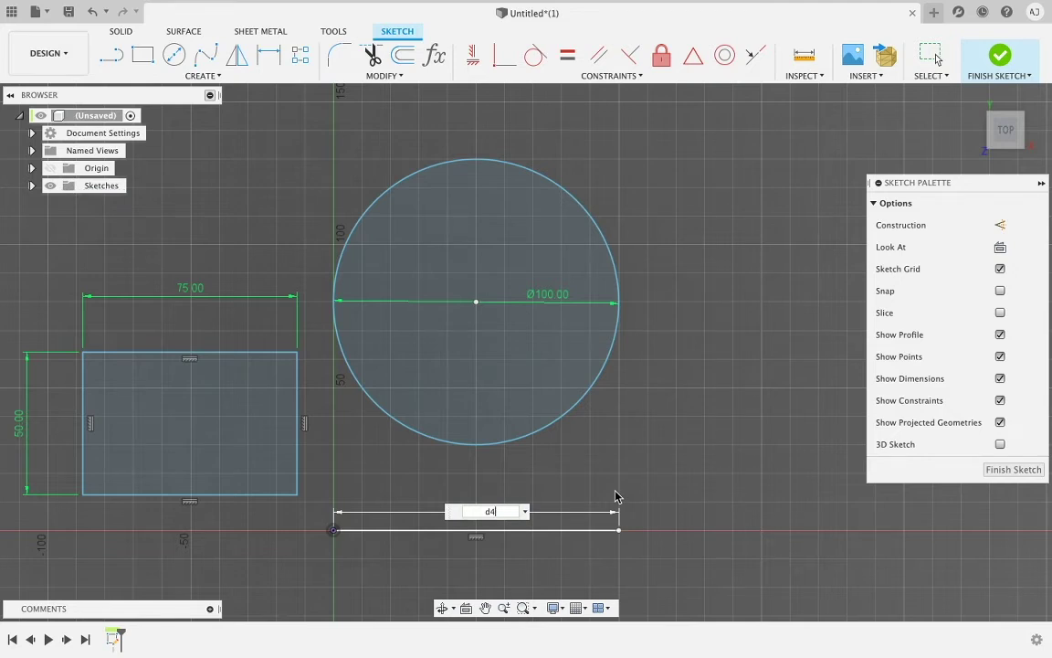
key("Return")
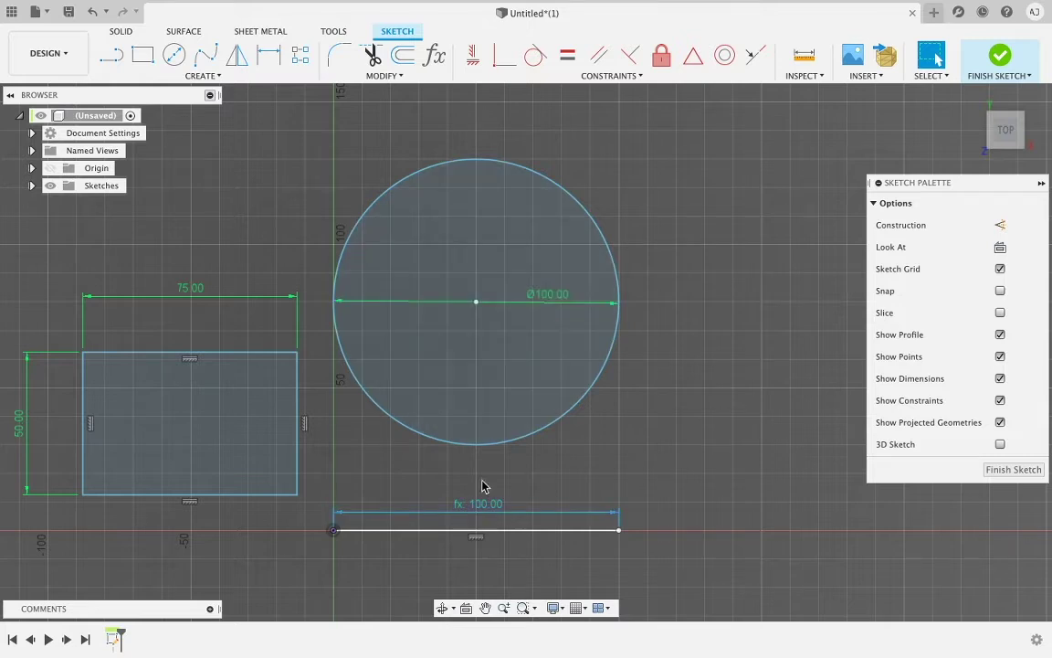
double_click(551, 305)
type("12")
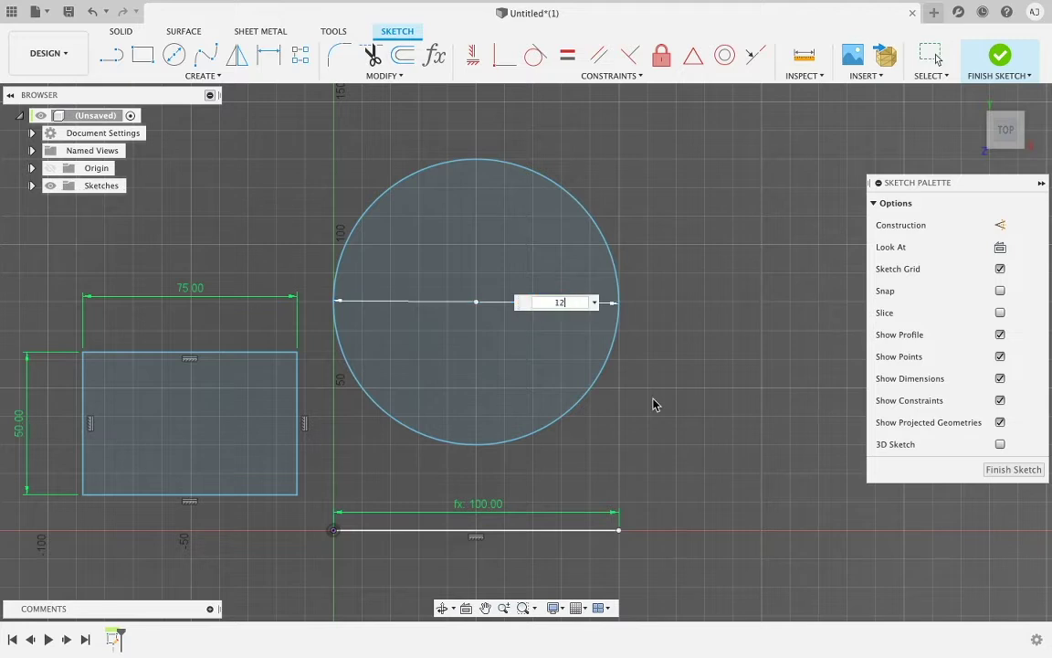
type("0")
key("Return")
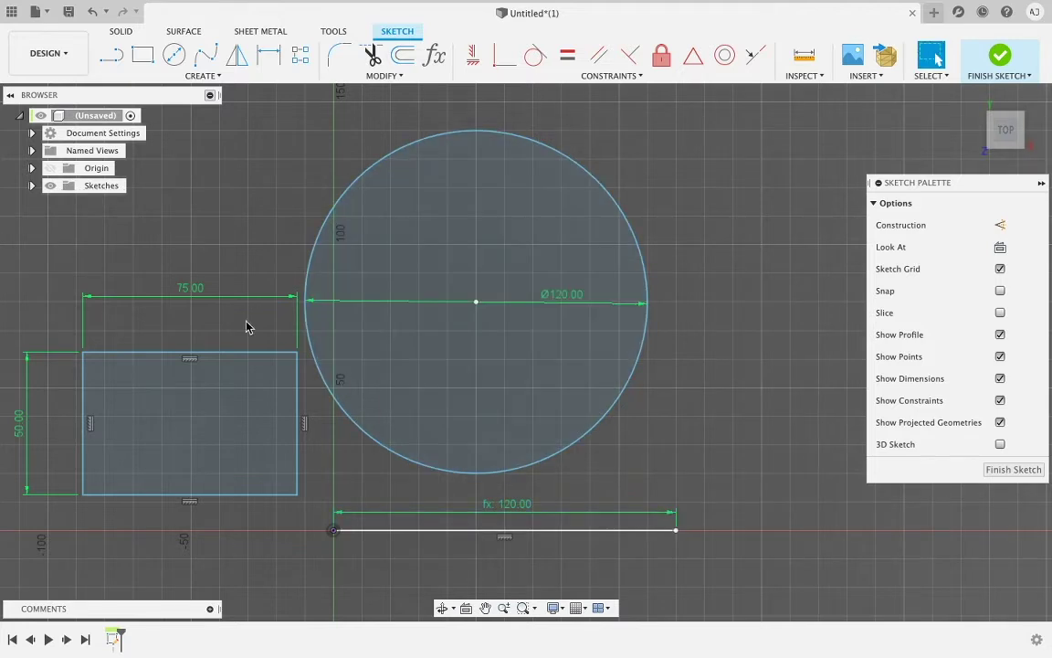
- Link the rectangle's height dimension to the line's length with parameter d1
double_click(30, 427)
type("d")
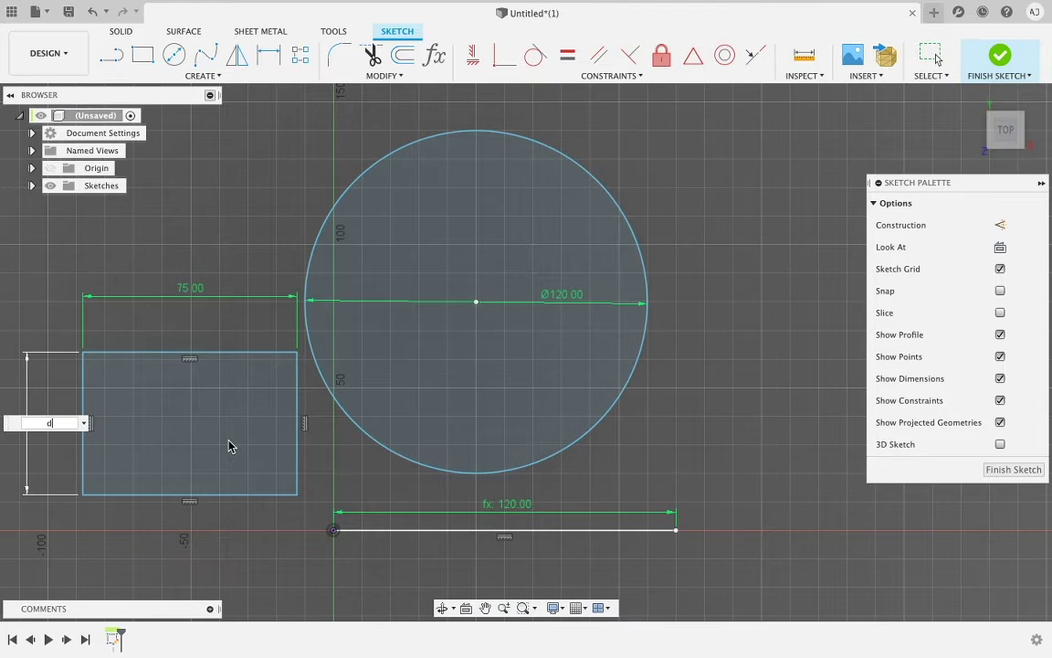
type("1")
key("Return")
- Set the circle's diameter to 25 mm
scroll(371, 417, "down", 5)
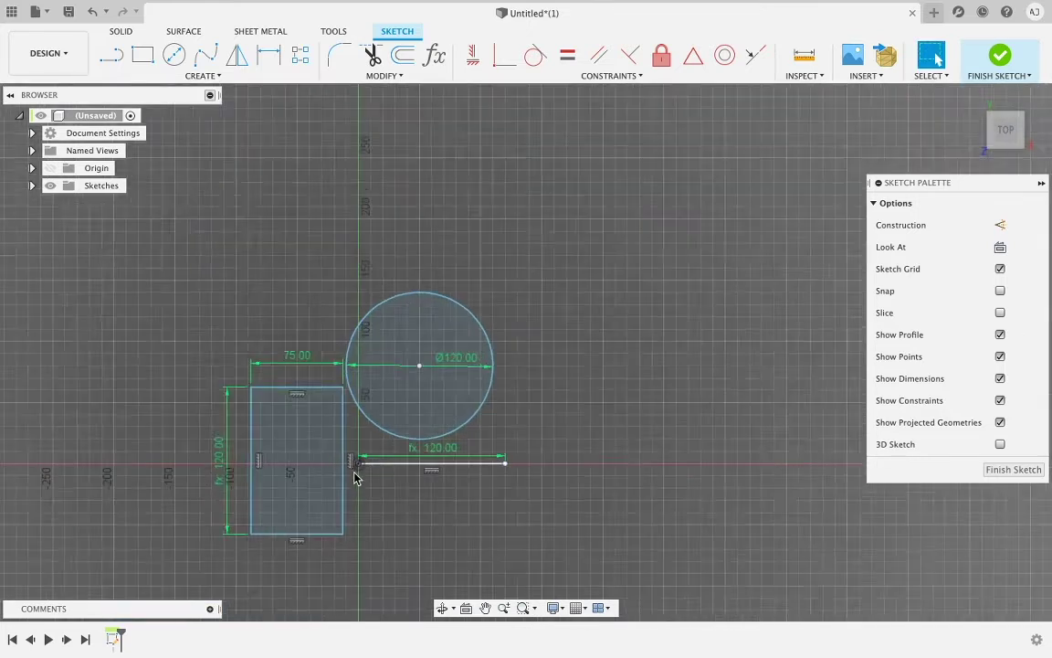
scroll(380, 429, "up", 3)
double_click(489, 336)
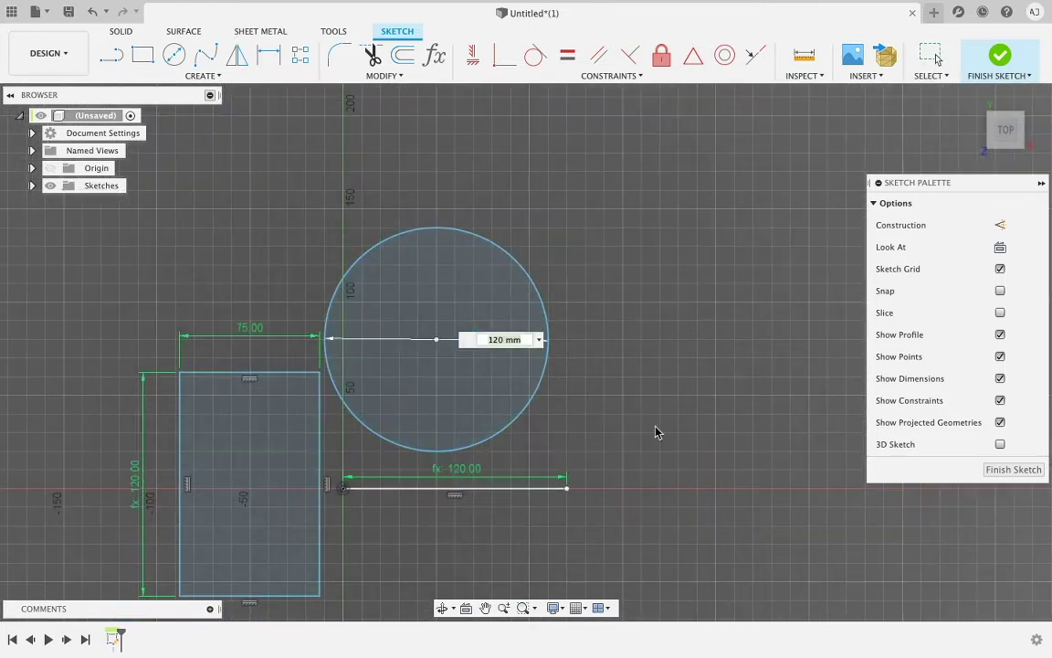
type("25")
key("Return")
- Draw a 3-point arc about 75 mm wide, bulging upward, above the rectangle
scroll(347, 462, "up", 3)
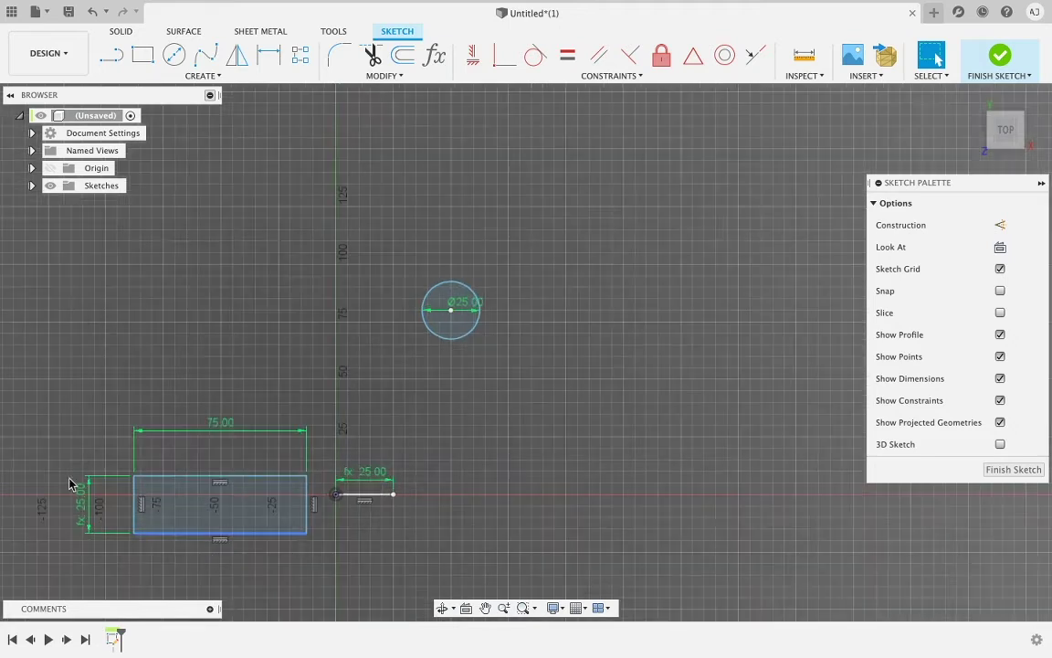
scroll(464, 425, "up", 3)
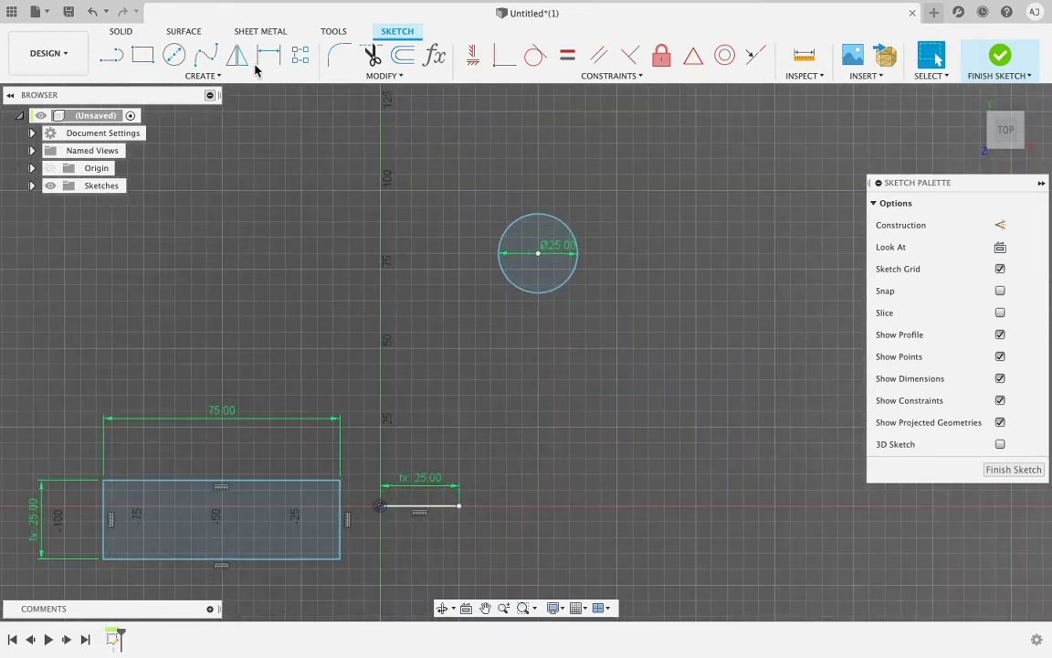
left_click(235, 80)
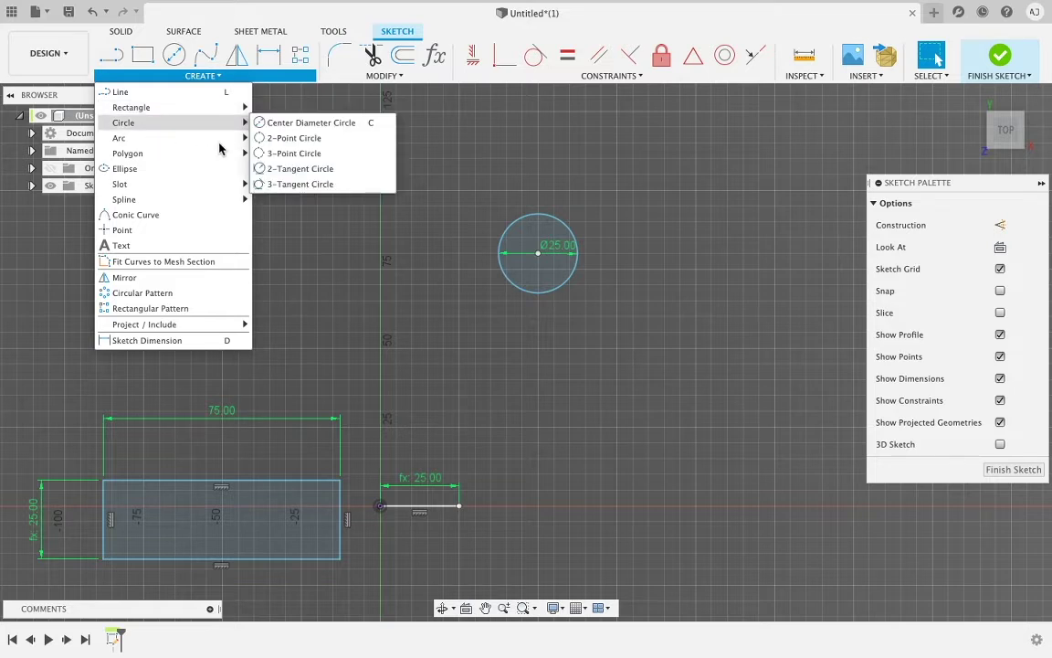
mouse_move(183, 137)
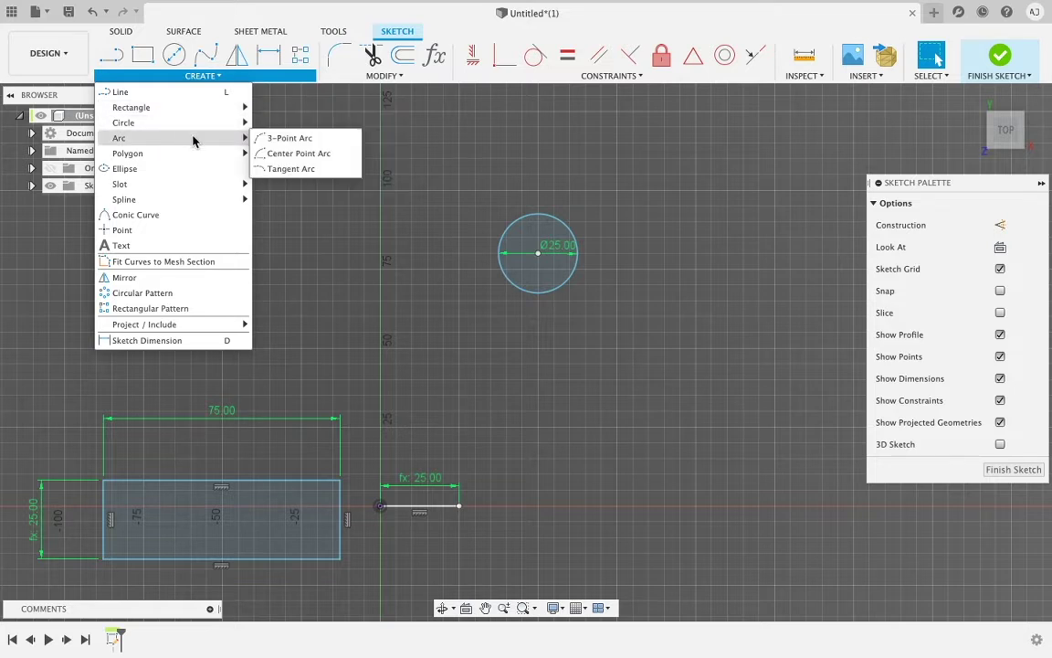
left_click(297, 143)
middle_click_drag(409, 345, 620, 392)
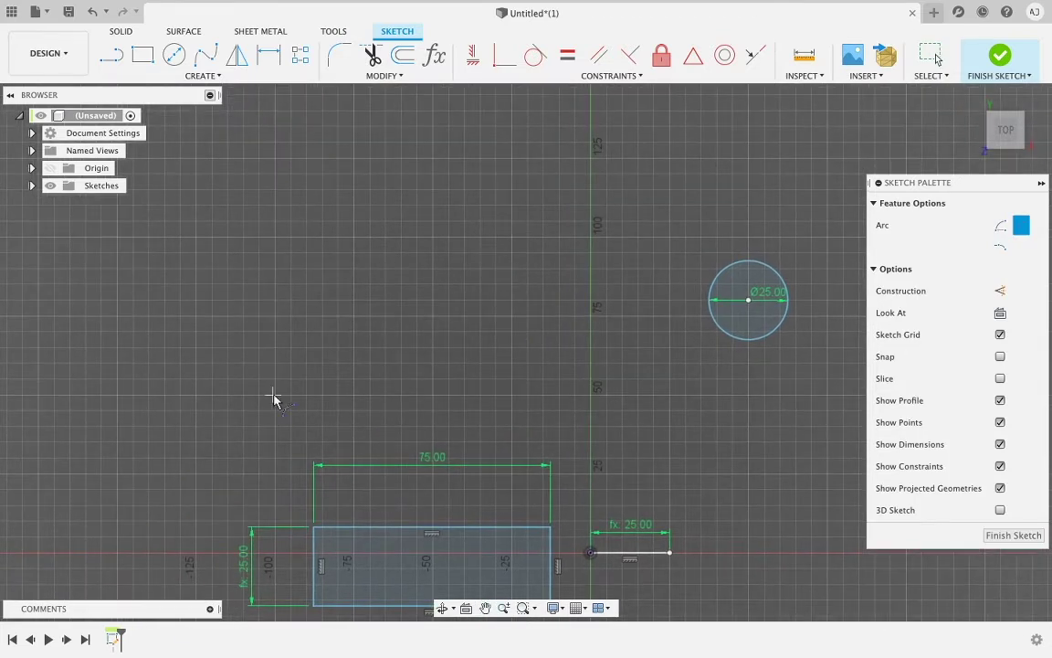
left_click(202, 74)
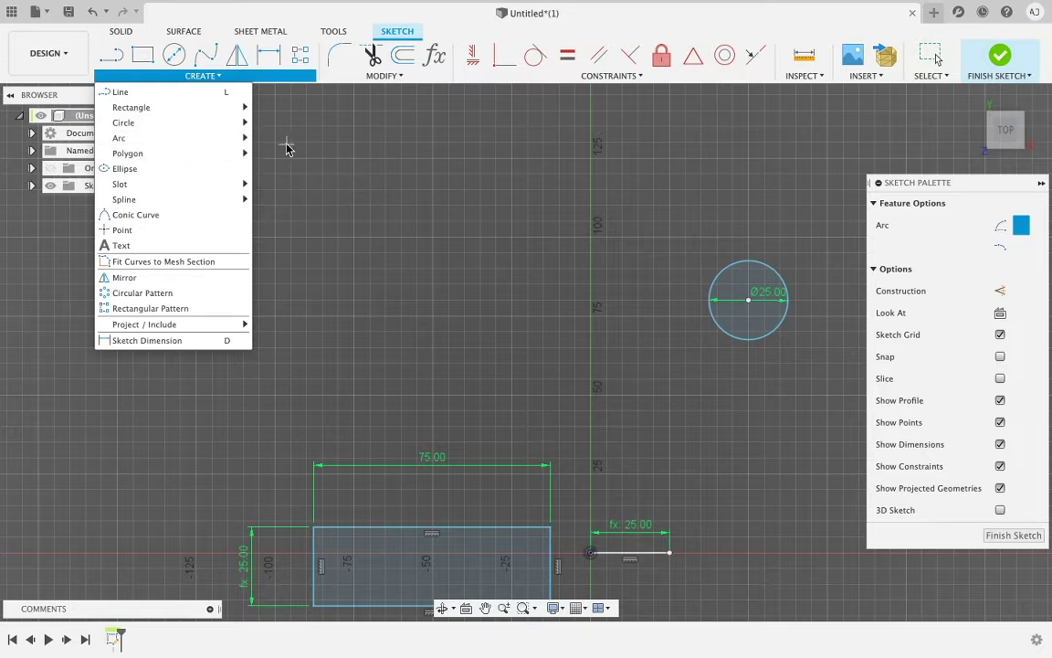
left_click(252, 80)
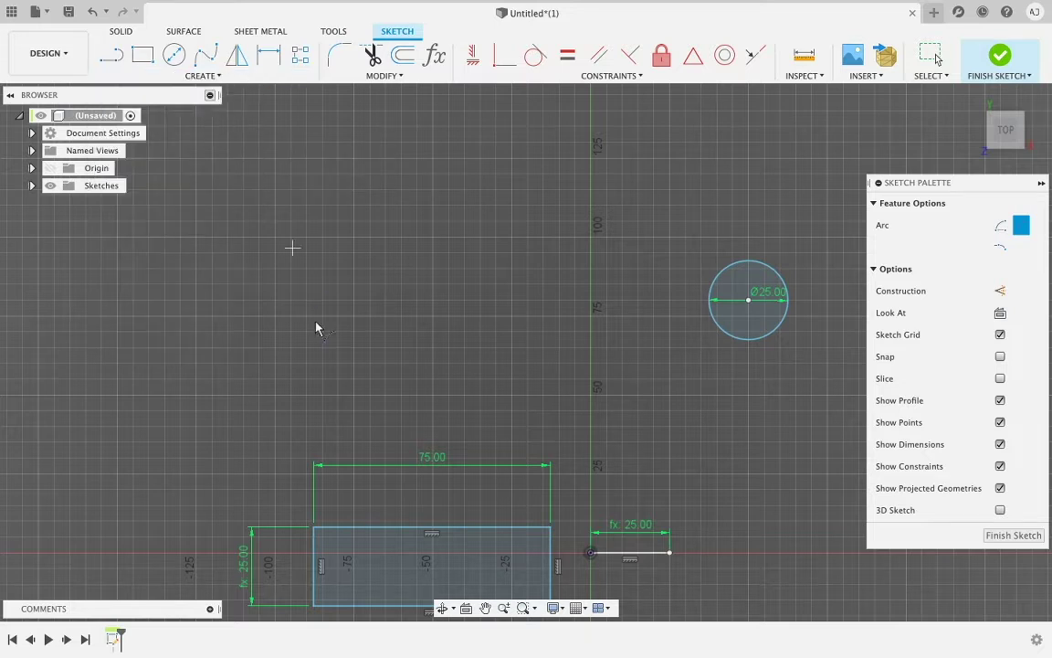
left_click(275, 394)
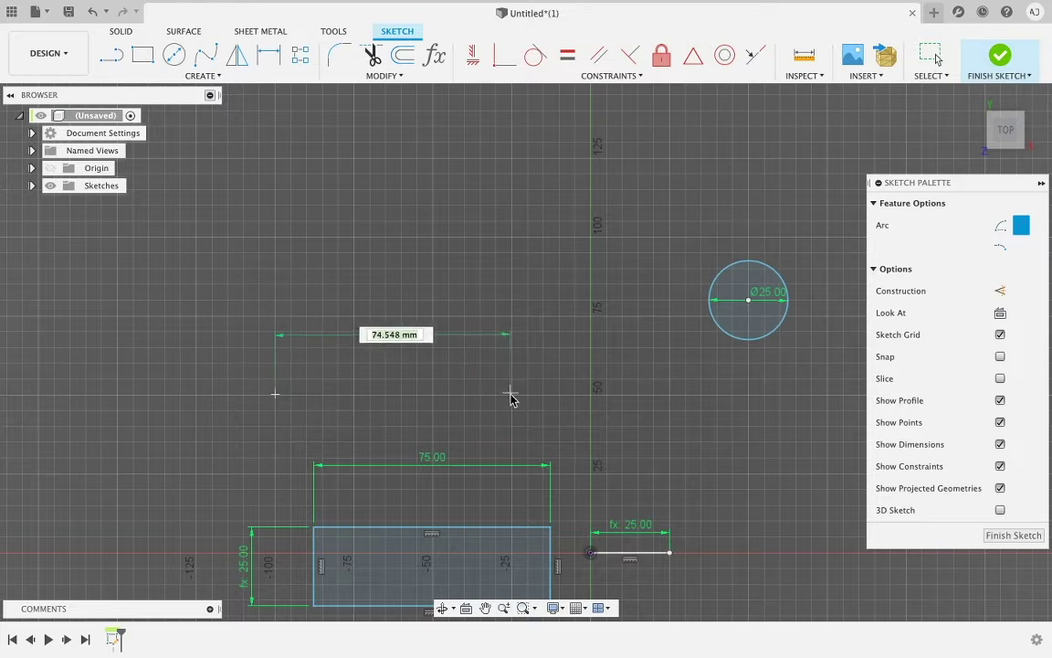
left_click(512, 398)
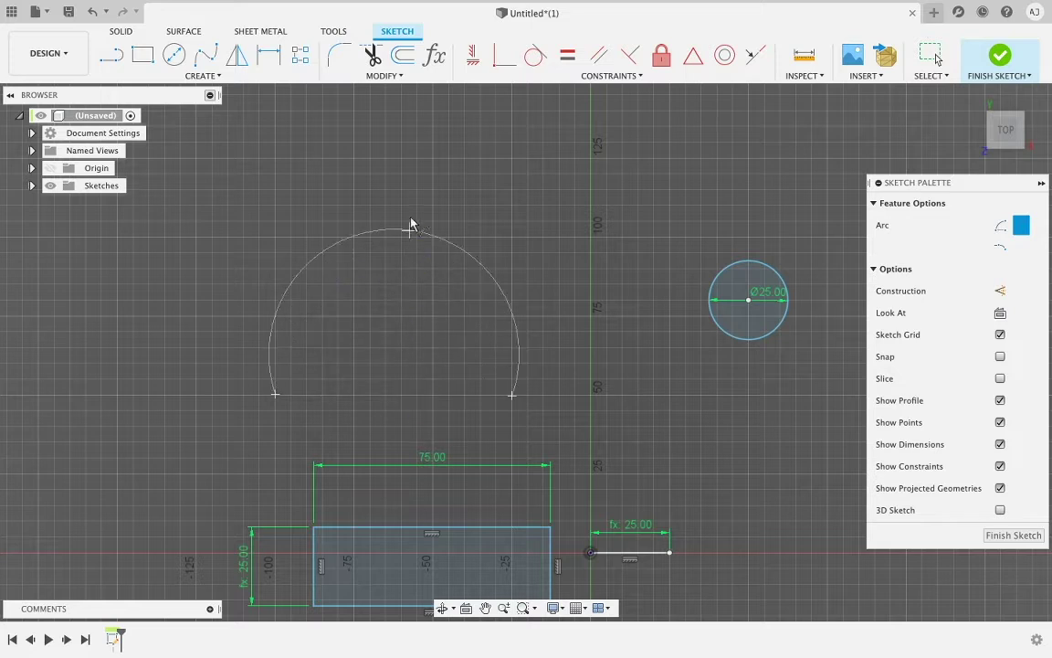
left_click(386, 321)
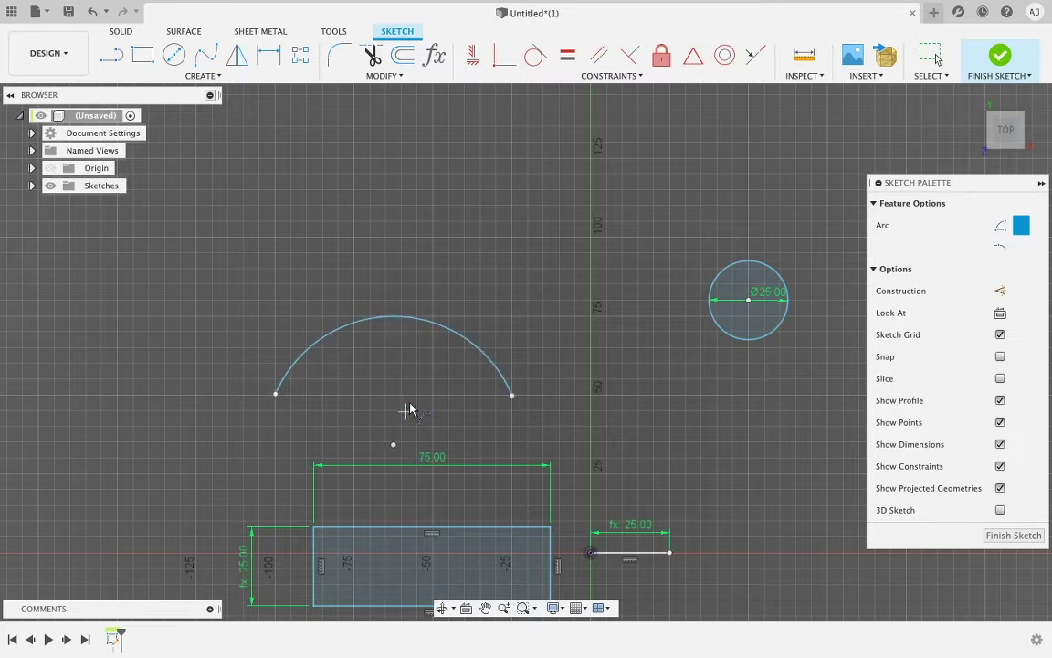
key("Escape")
- Flatten the arc to a radius of about 134 mm by moving its points, and shift the whole arc slightly higher
mouse_move(392, 446)
left_mouse_down()
mouse_move(414, 393)
mouse_move(397, 439)
left_mouse_up()
mouse_move(278, 390)
left_mouse_down()
mouse_move(306, 429)
mouse_move(263, 405)
mouse_move(454, 291)
mouse_move(607, 436)
mouse_move(281, 362)
mouse_move(353, 390)
mouse_move(263, 340)
mouse_move(285, 393)
left_mouse_up()
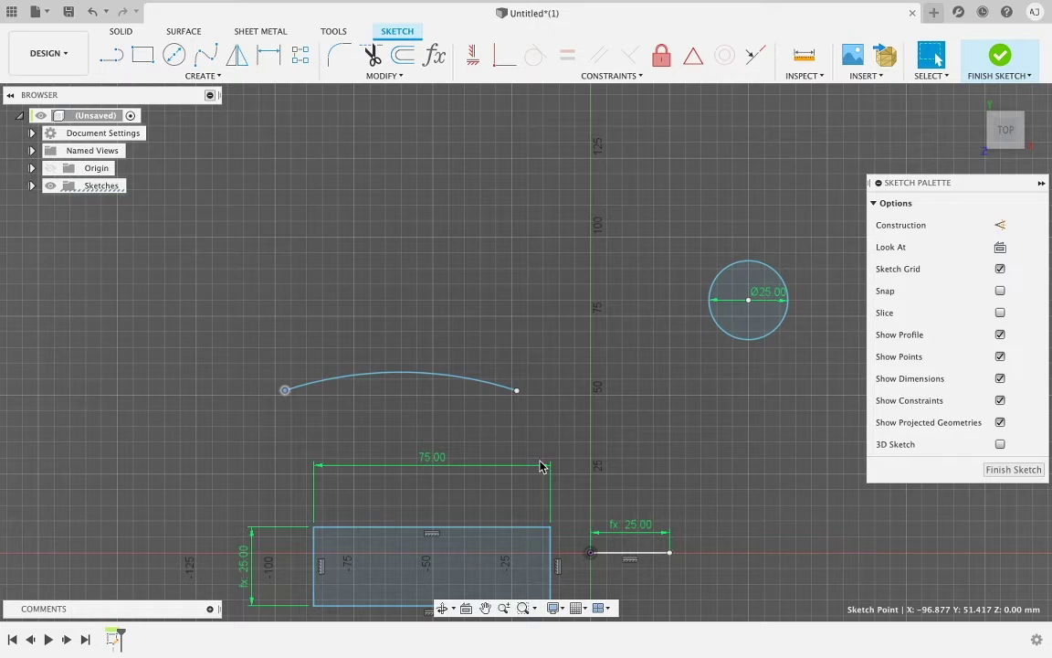
scroll(444, 452, "up", 2)
left_click_drag(366, 343, 447, 281)
- Move the circle farther right of the vertical axis and reposition the rectangle below and to the right of it
scroll(671, 289, "down", 2)
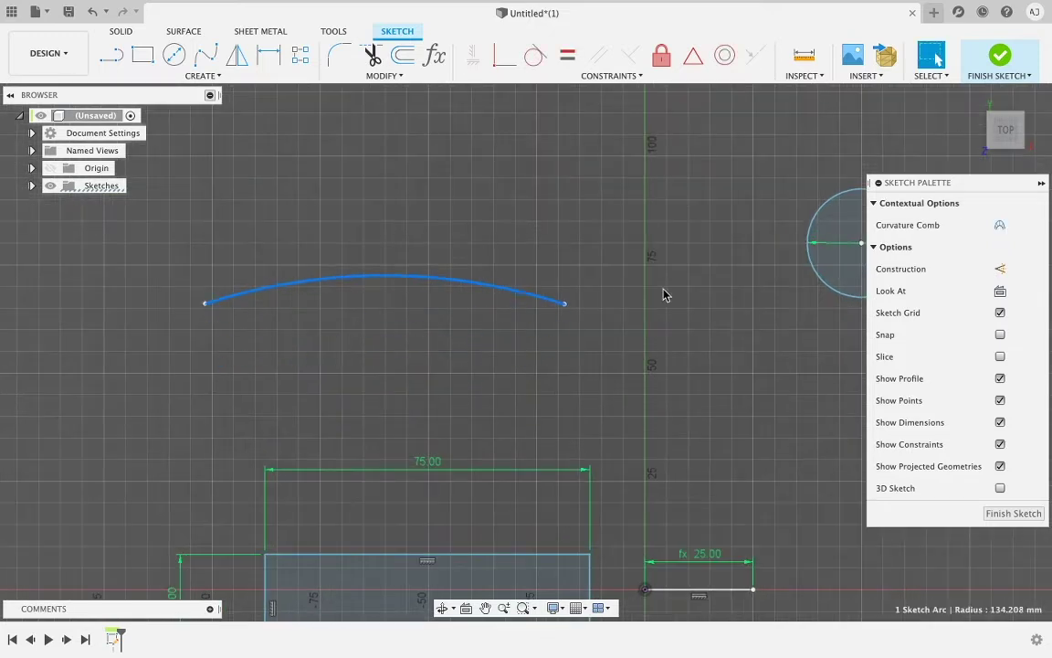
middle_click_drag(804, 274, 623, 309)
left_click_drag(624, 314, 589, 443)
mouse_move(346, 505)
left_mouse_down()
mouse_move(536, 460)
mouse_move(868, 468)
mouse_move(783, 395)
left_mouse_up()
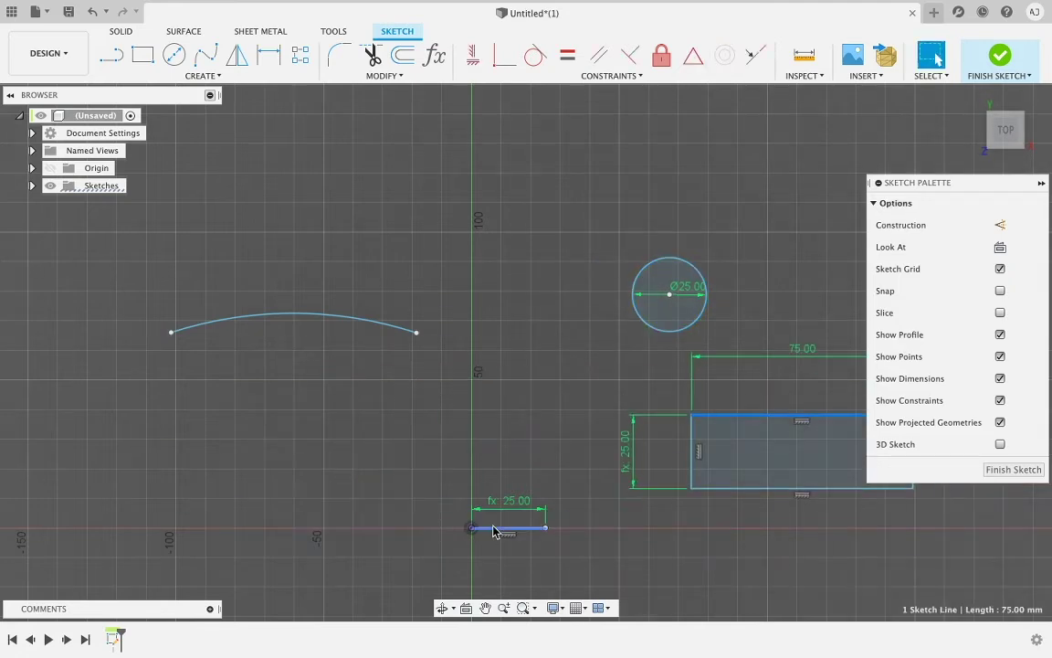
- Draw a six-sided circumscribed polygon with a 50 mm radius, centered below the left part of the arc
scroll(485, 530, "up", 5)
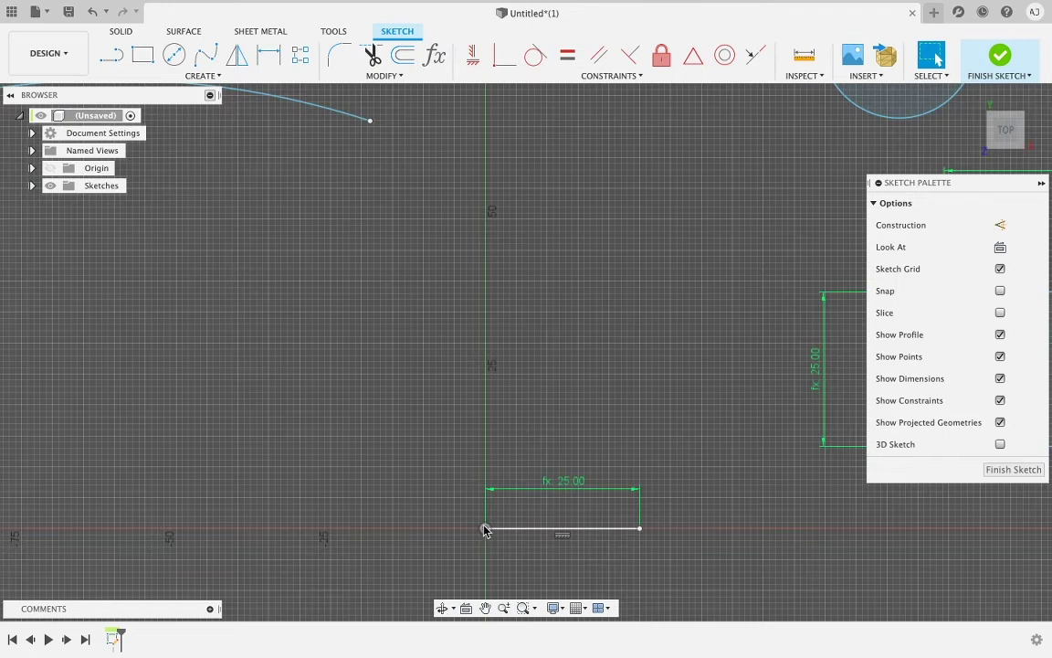
scroll(470, 479, "down", 8)
middle_click_drag(440, 377, 447, 412)
scroll(448, 413, "up", 3)
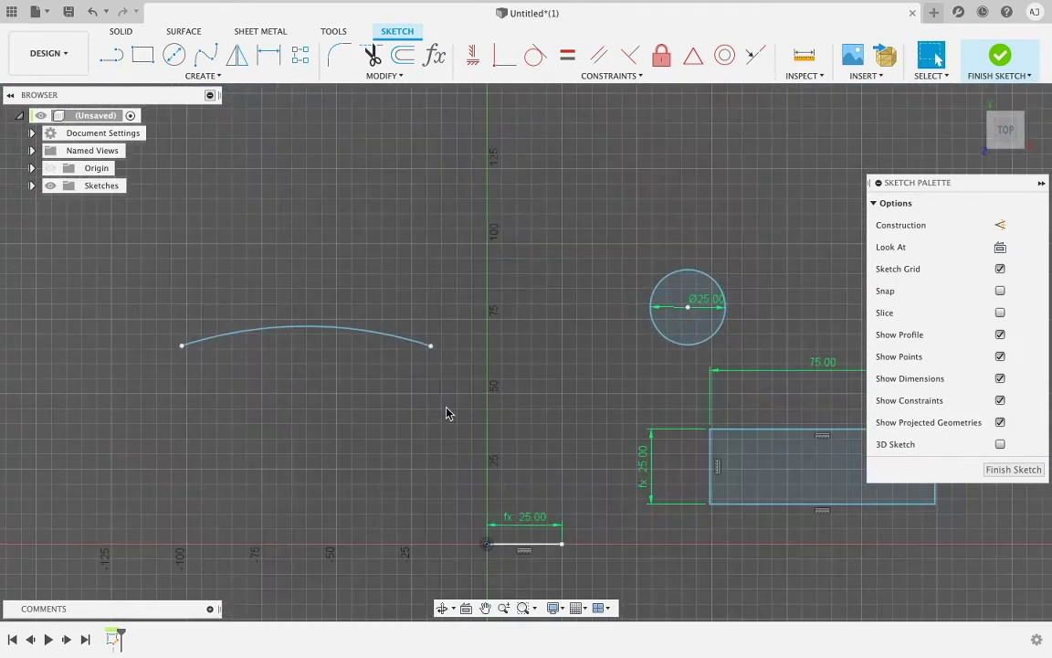
left_click(233, 75)
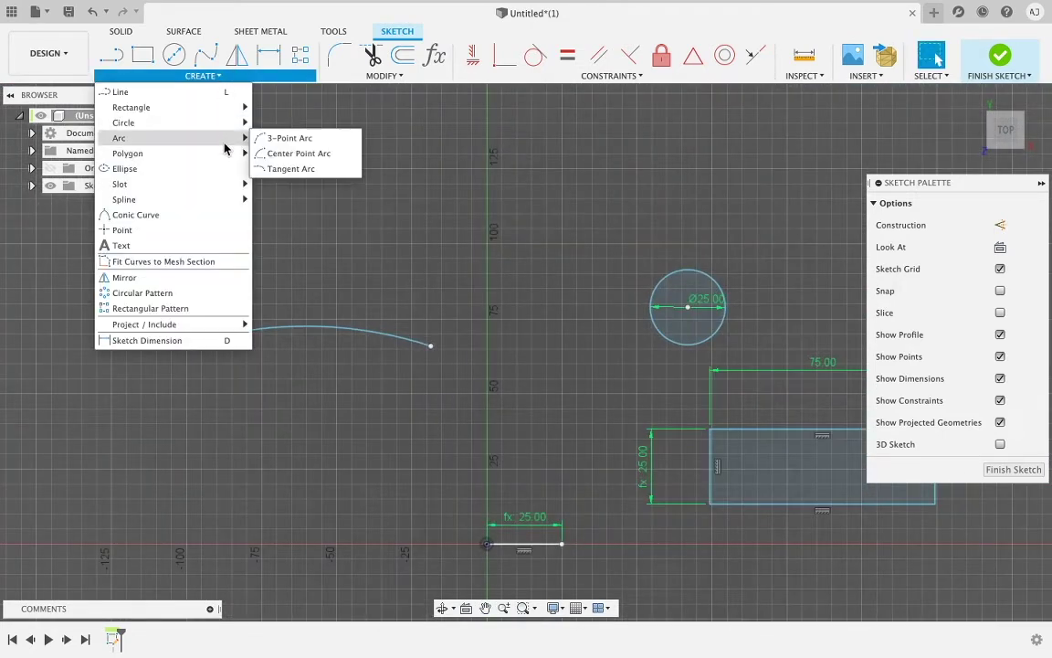
mouse_move(223, 155)
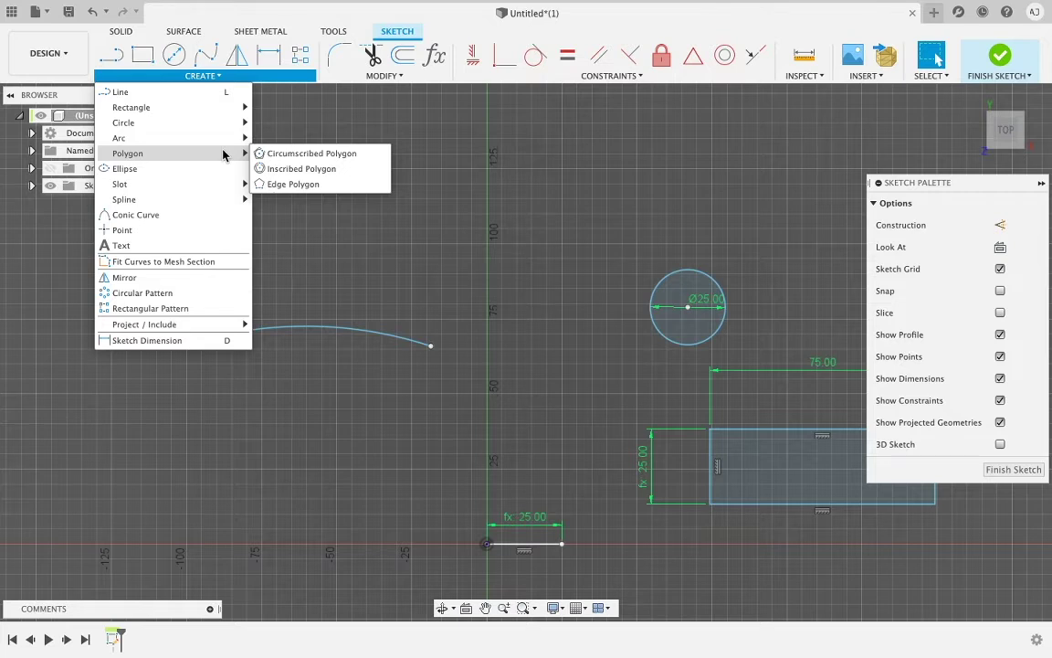
left_click(329, 153)
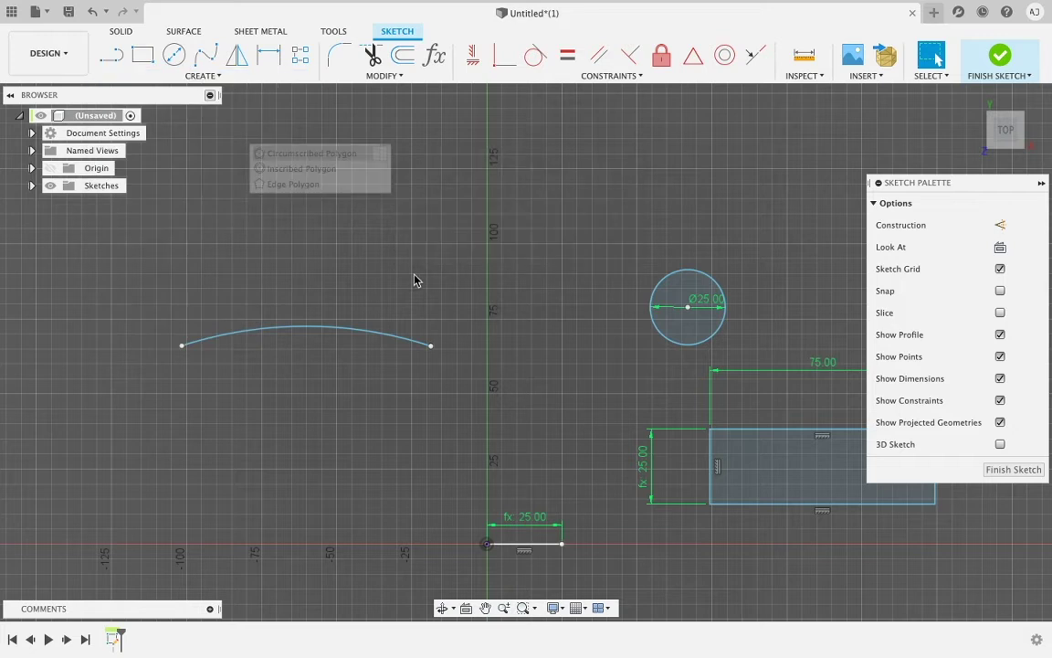
left_click(392, 384)
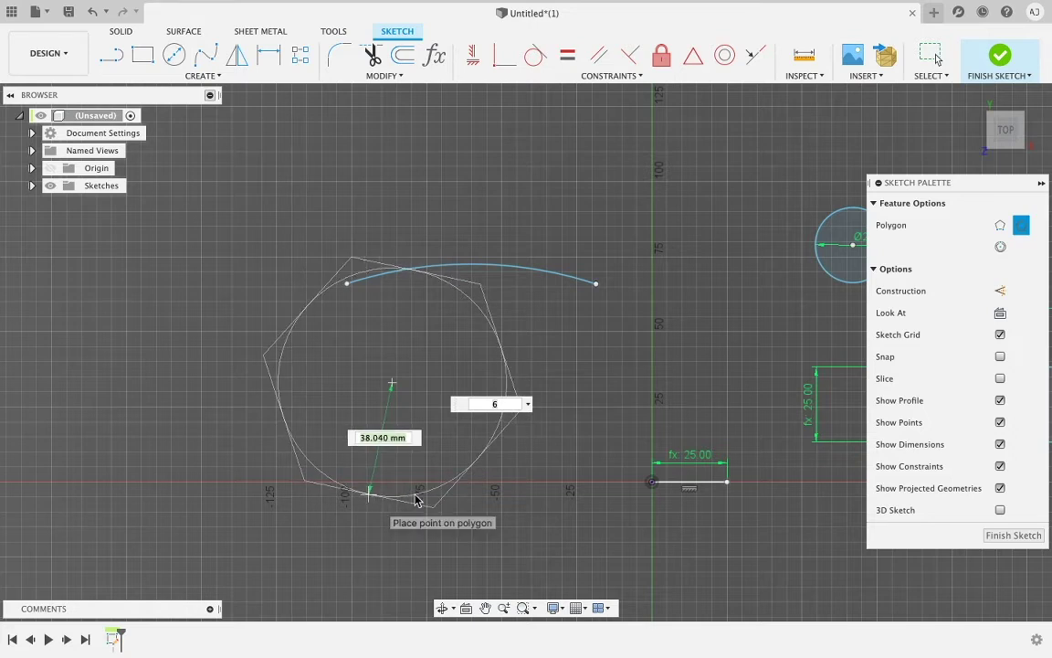
key("Tab")
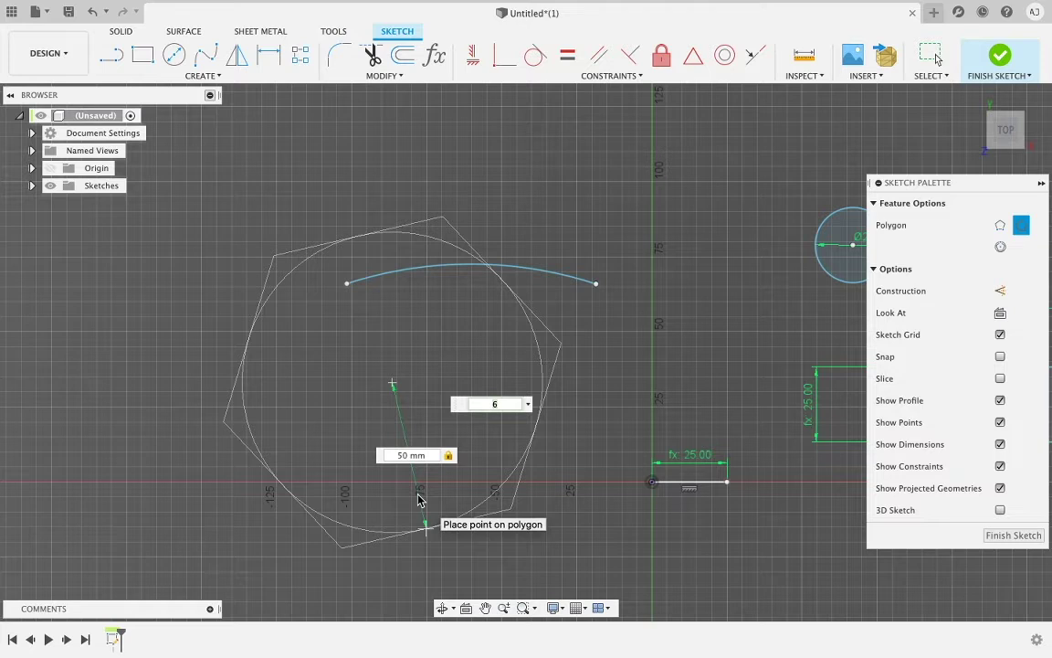
key("BackSpace")
key("BackSpace")
key("Return")
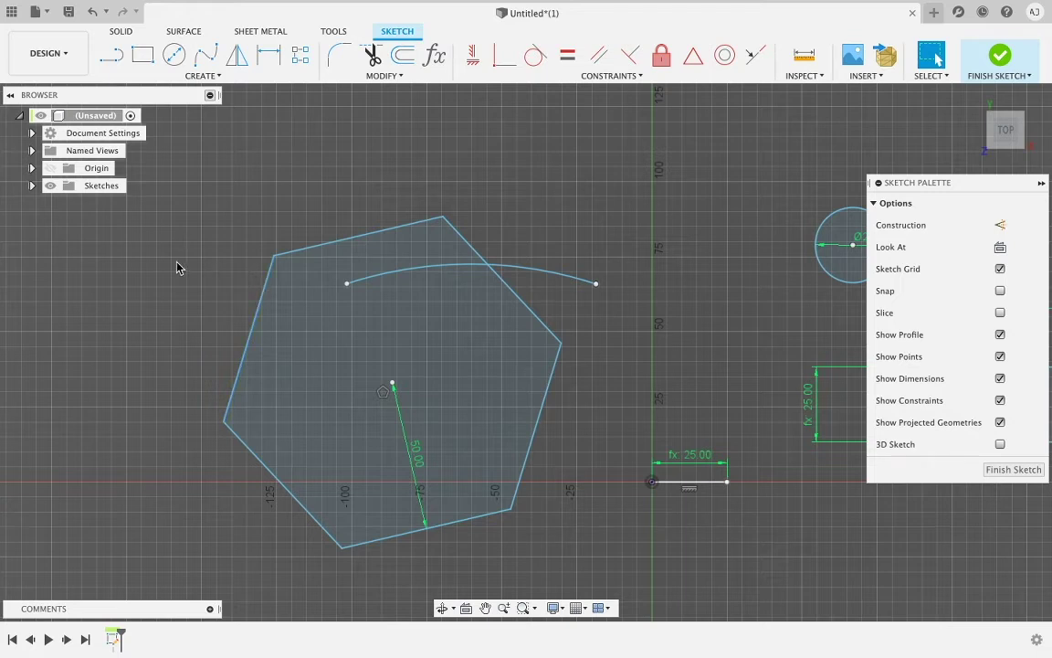
- Draw an ellipse about 101 mm wide and 50 mm high, centered on the vertical axis about 100 mm above the origin
scroll(431, 232, "down", 1)
middle_click_drag(435, 251, 325, 366)
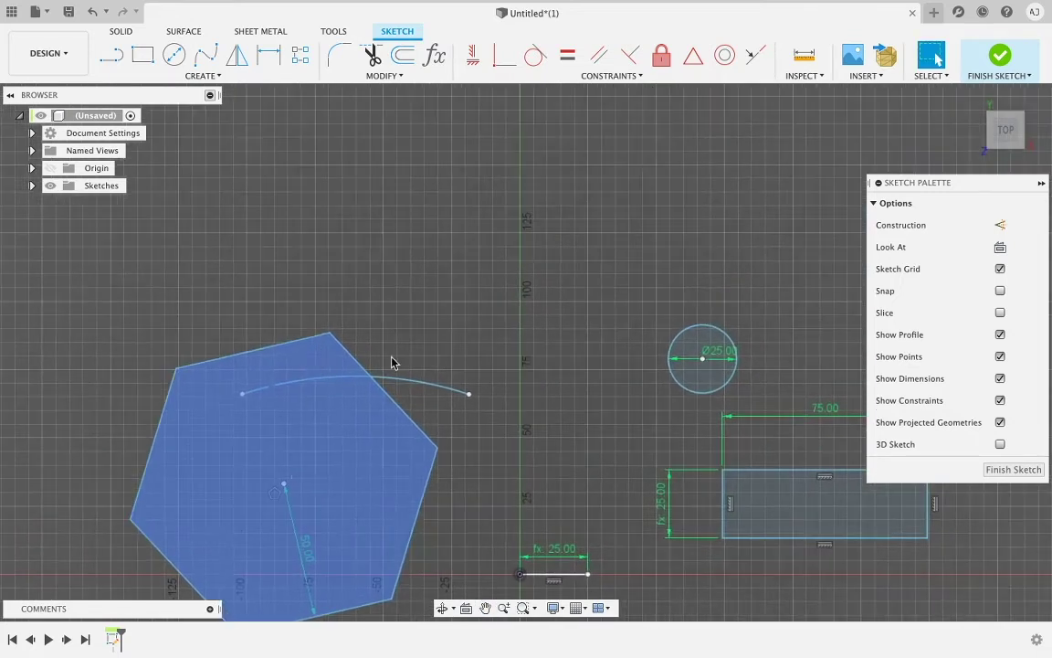
middle_click_drag(488, 230, 399, 253)
left_click(191, 76)
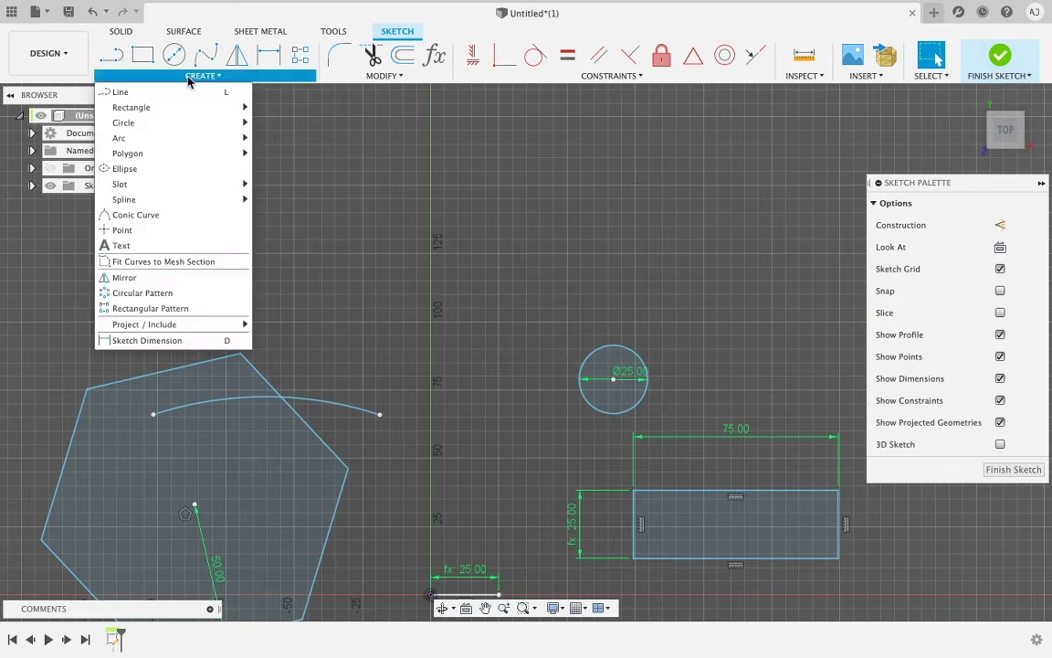
left_click(176, 168)
middle_click_drag(474, 347, 439, 285)
left_click_drag(439, 285, 391, 340)
scroll(301, 303, "up", 1)
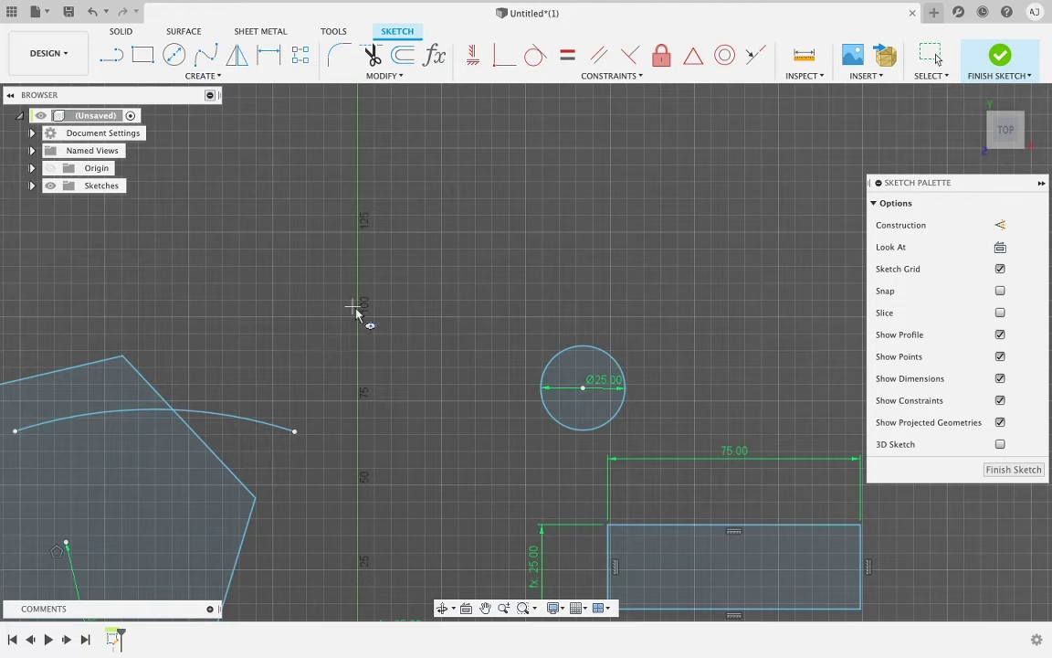
left_click(358, 317)
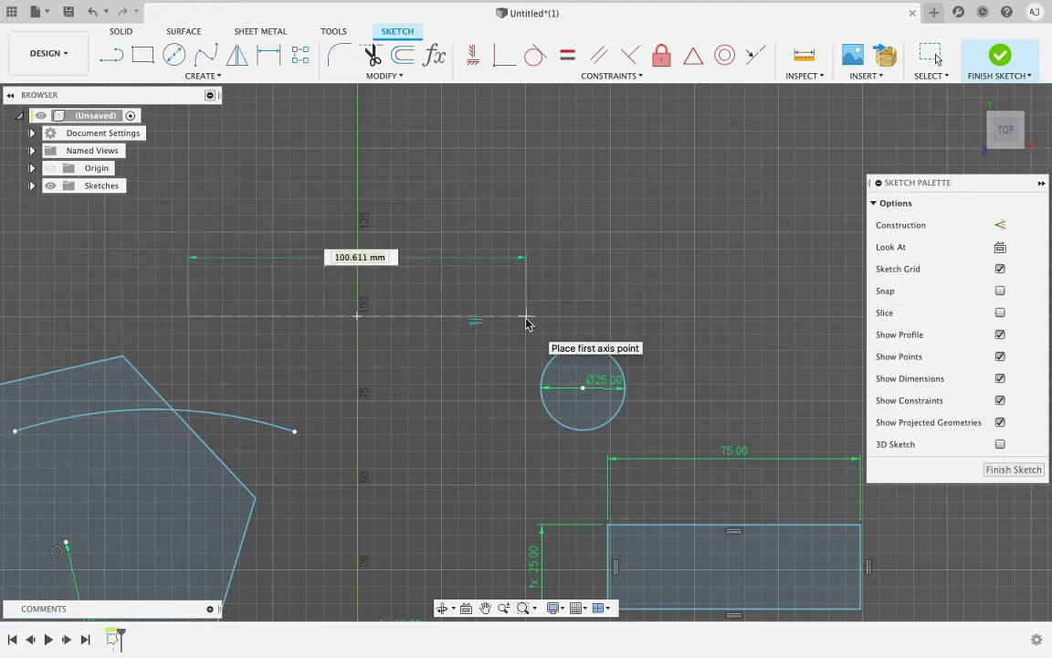
left_click(526, 319)
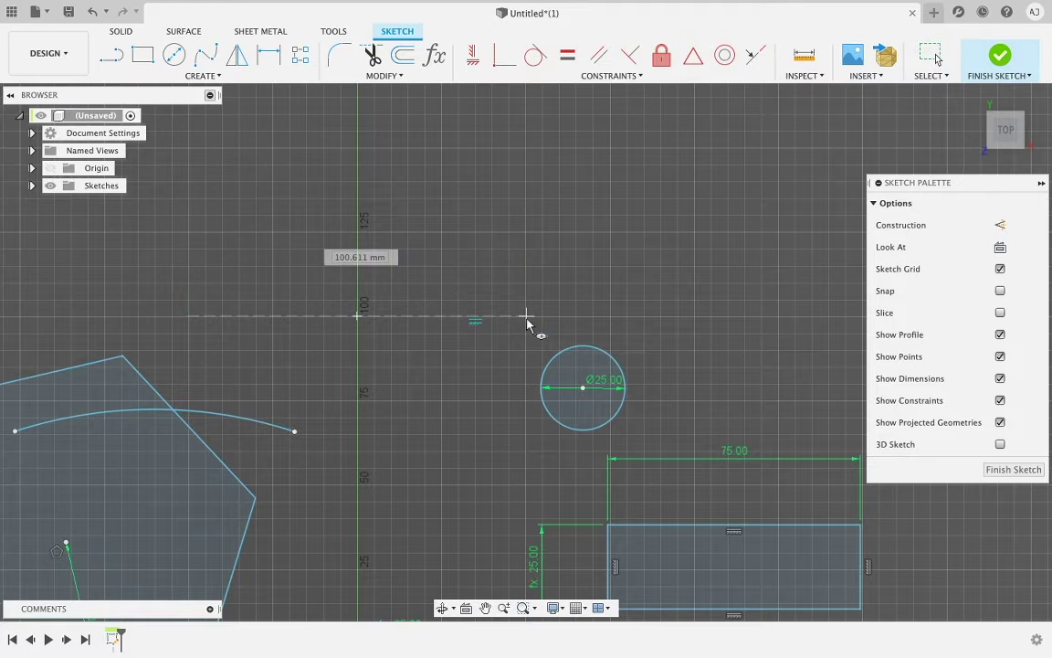
left_click(358, 235)
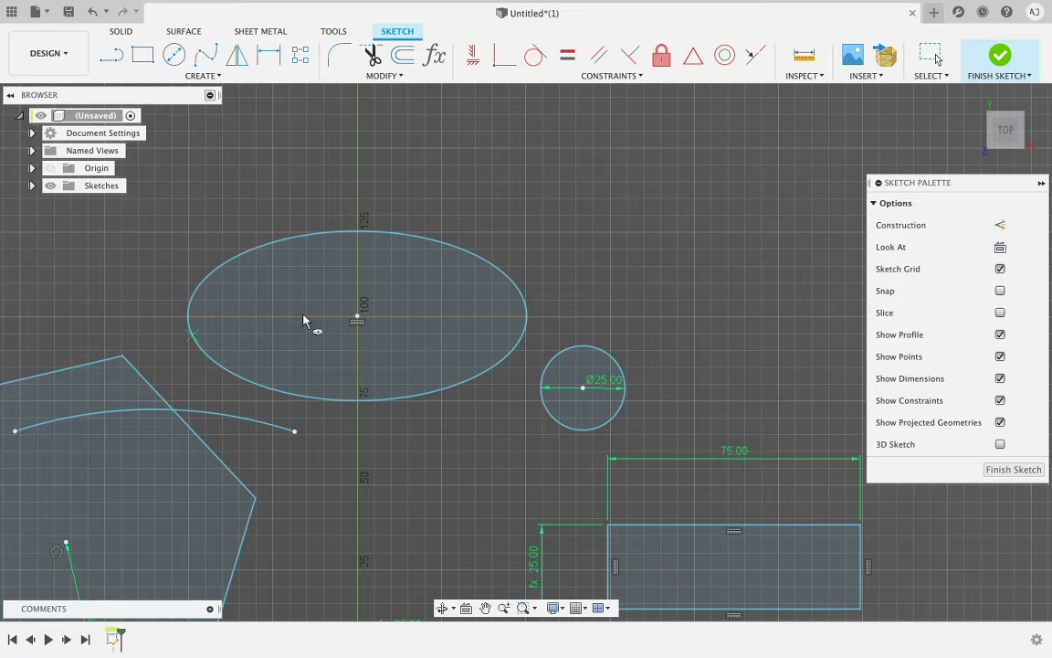
middle_click_drag(575, 369, 583, 271)
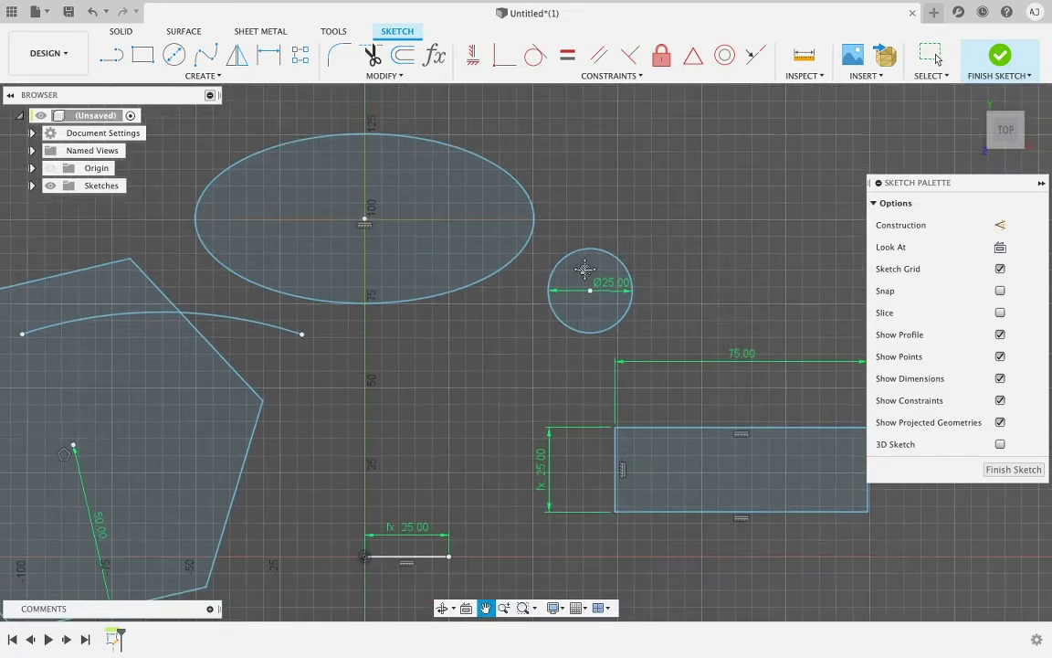
- Draw a freehand, slightly sloping line just above the ellipse, starting near the vertical axis and extending toward the circle's side
key("Escape")
middle_click_drag(489, 398, 510, 561)
left_click(111, 56)
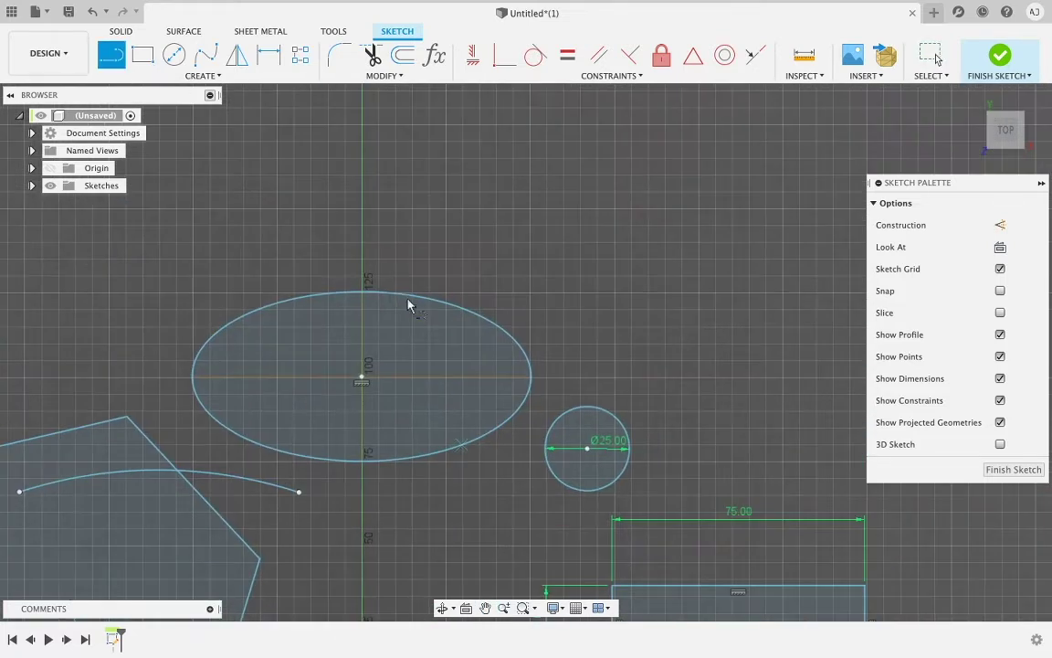
left_click(394, 270)
left_click(629, 281)
key("Escape")
- Draw a 100 mm horizontal line above the sloping line
key("l")
left_click(409, 197)
type("100")
key("Tab")
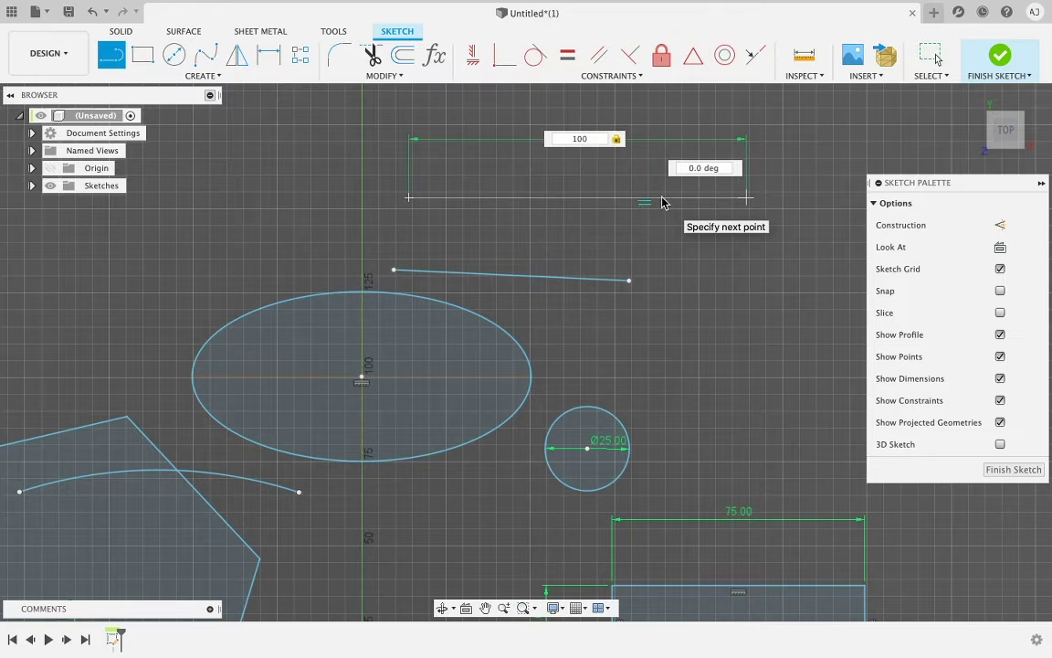
key("Return")
key("Escape")
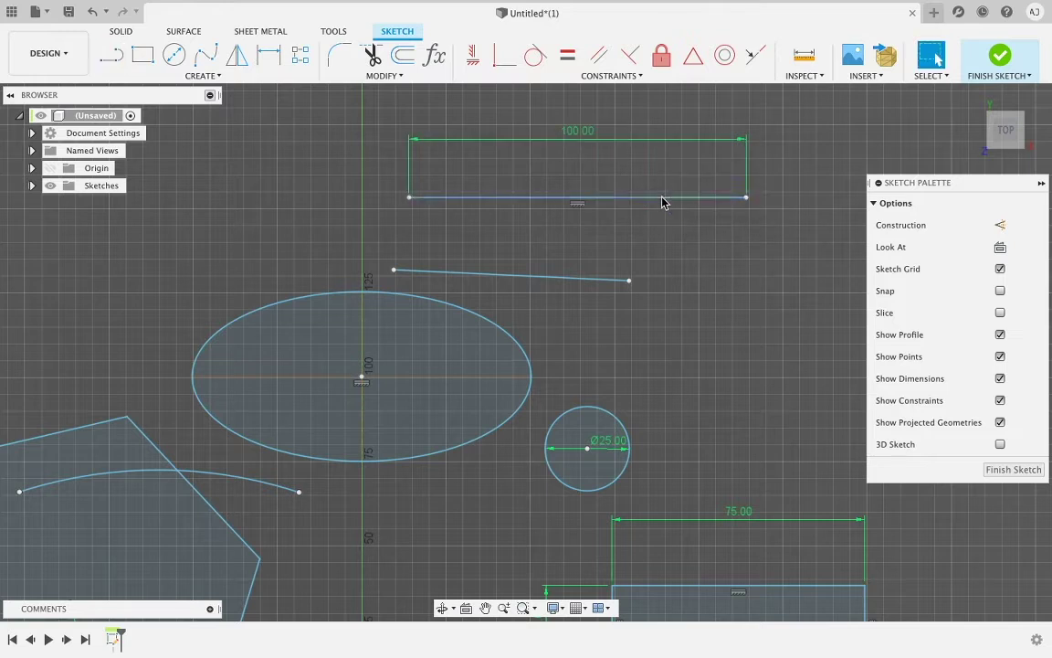
- Delete the length dimension of the upper horizontal line
left_click(574, 134)
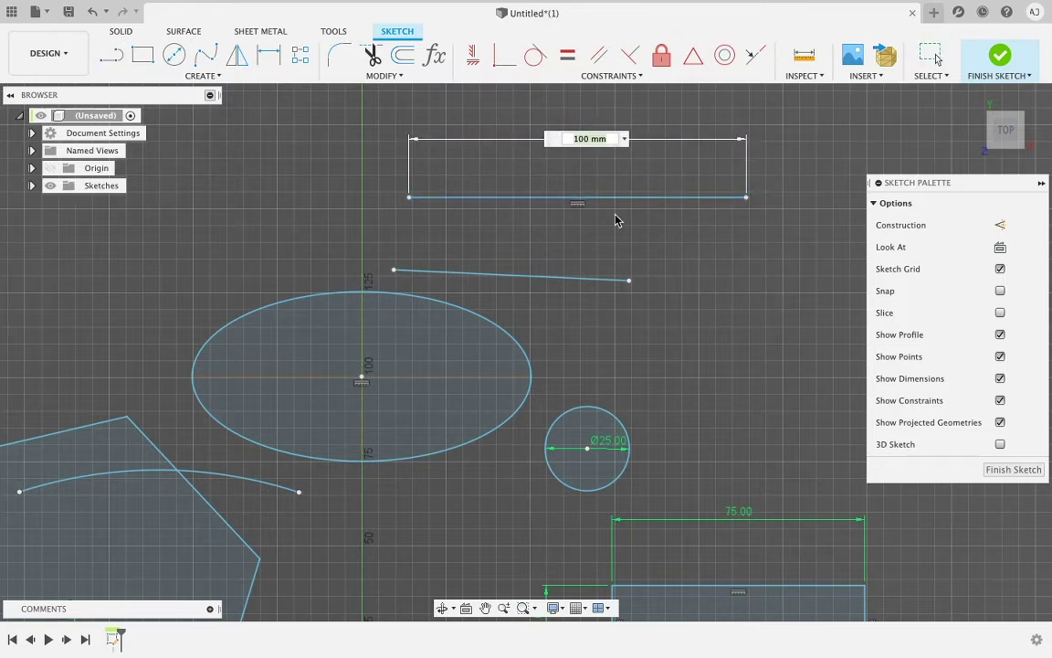
key("Return")
key("Escape")
key("Delete")
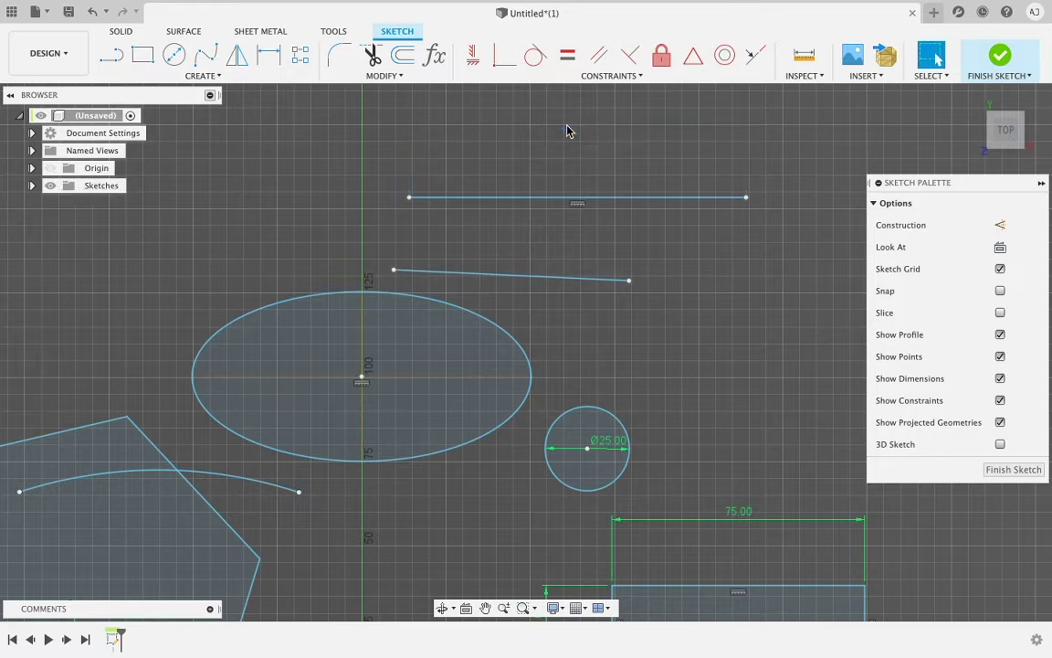
- Draw a 50 mm wide center-to-center slot from the origin along the horizontal axis, ending below the rectangle
left_click(220, 77)
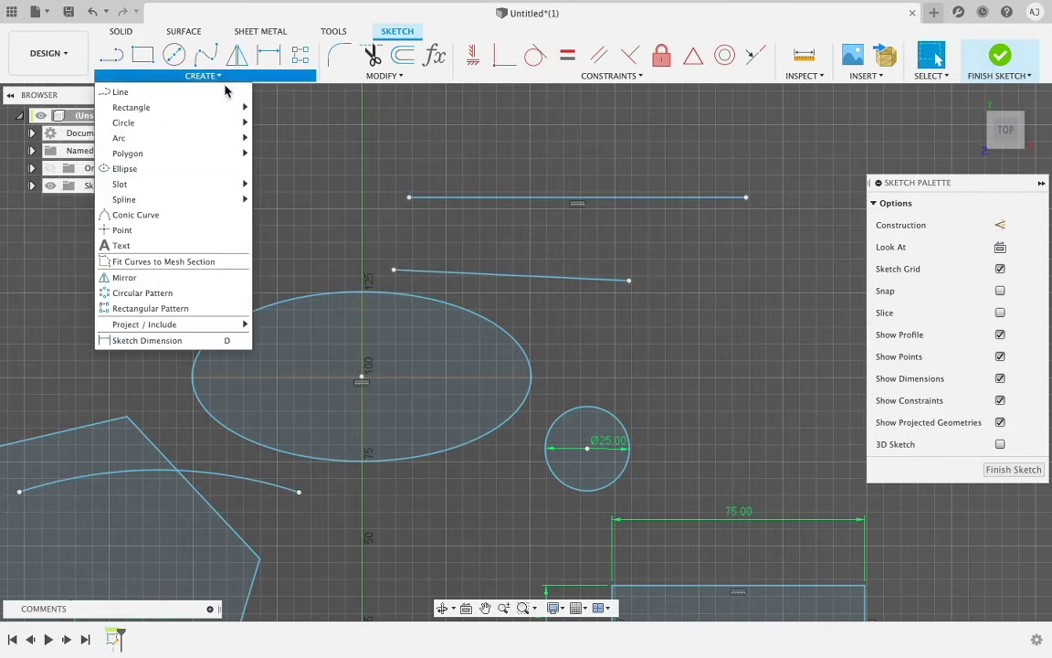
mouse_move(202, 191)
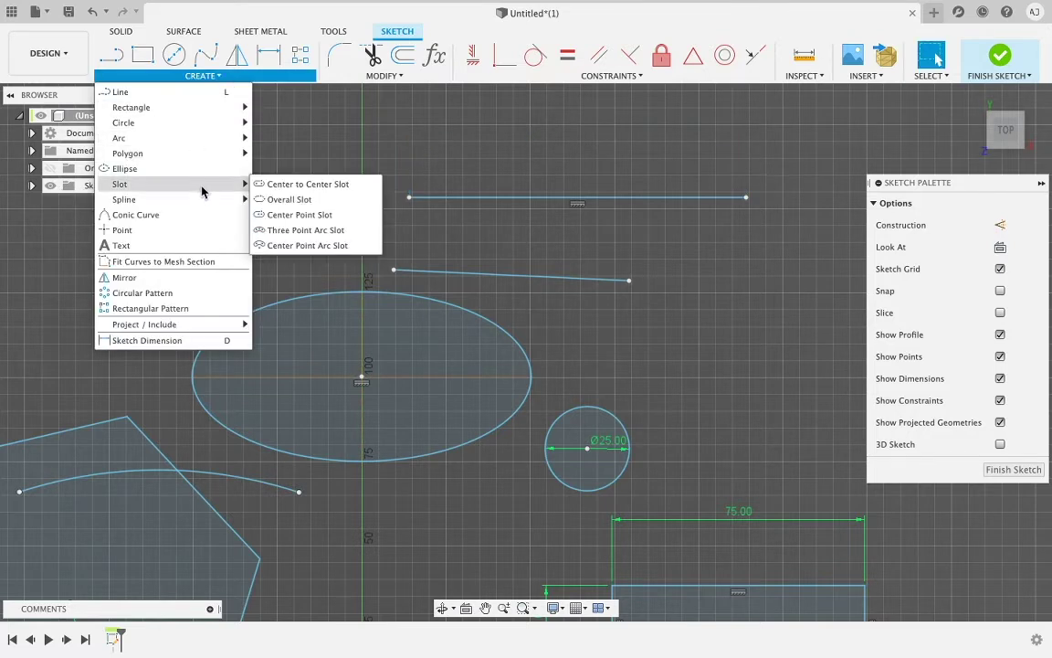
left_click(300, 189)
middle_click_drag(581, 410, 690, 174)
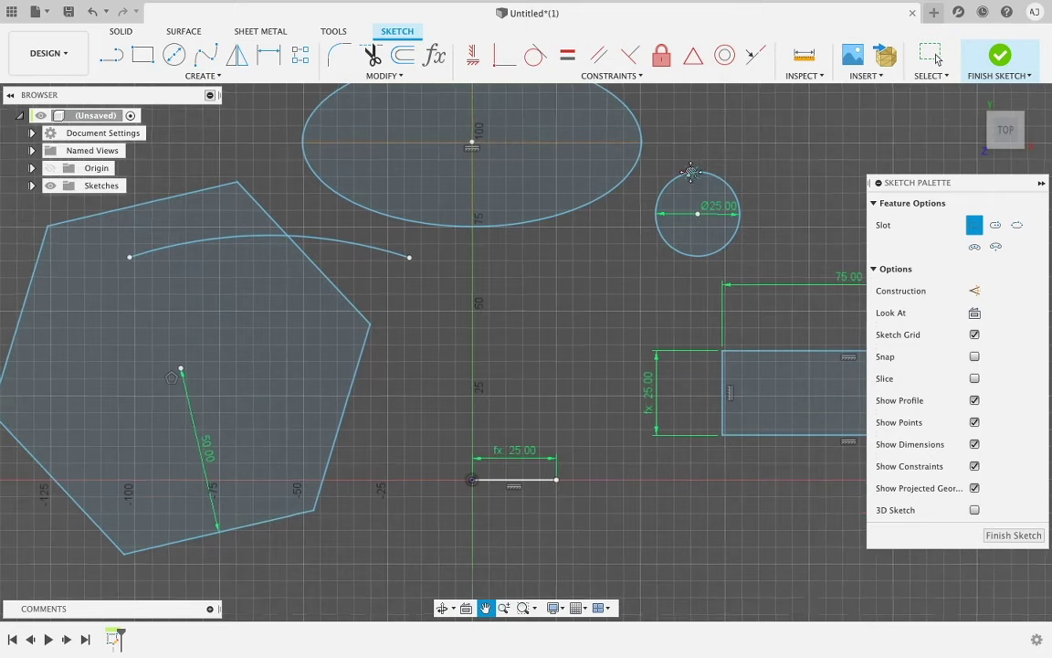
left_click(472, 479)
left_click(778, 478)
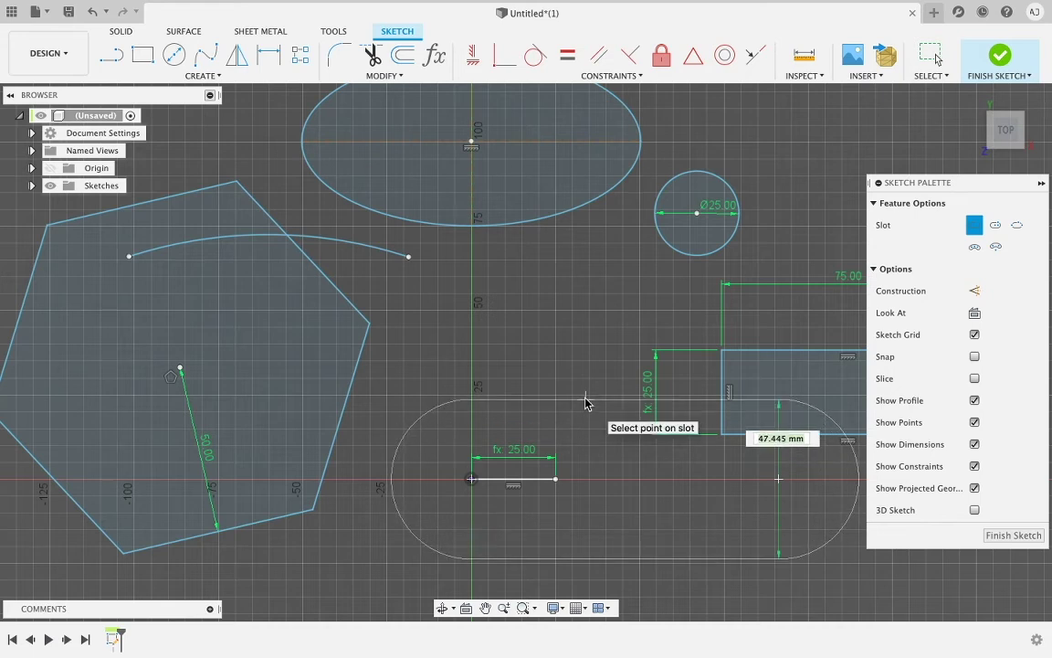
type("50")
key("Tab")
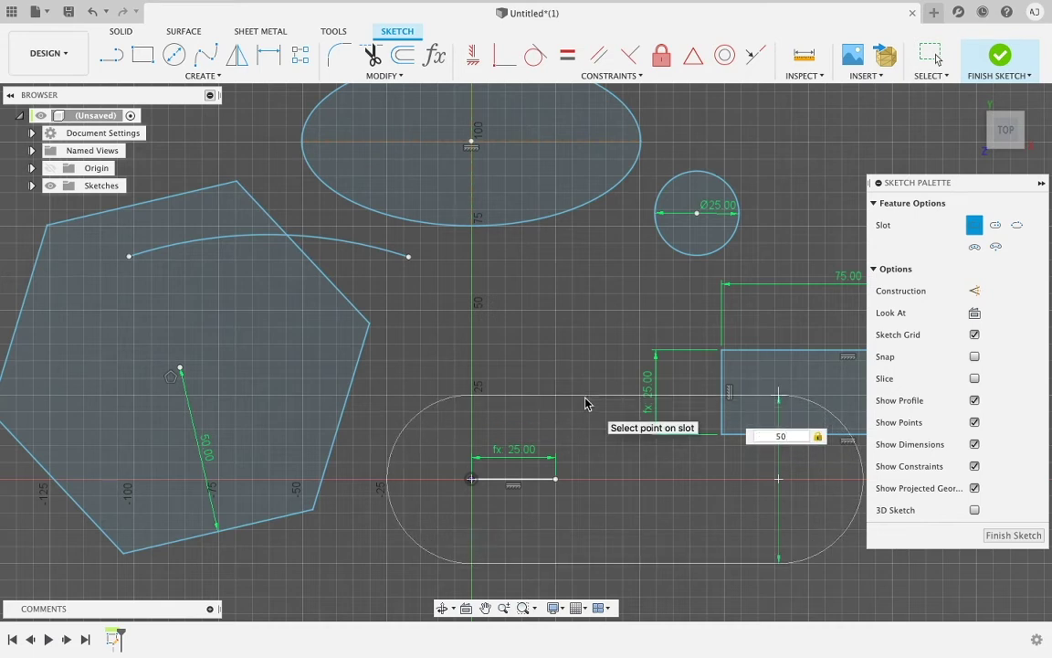
key("Return")
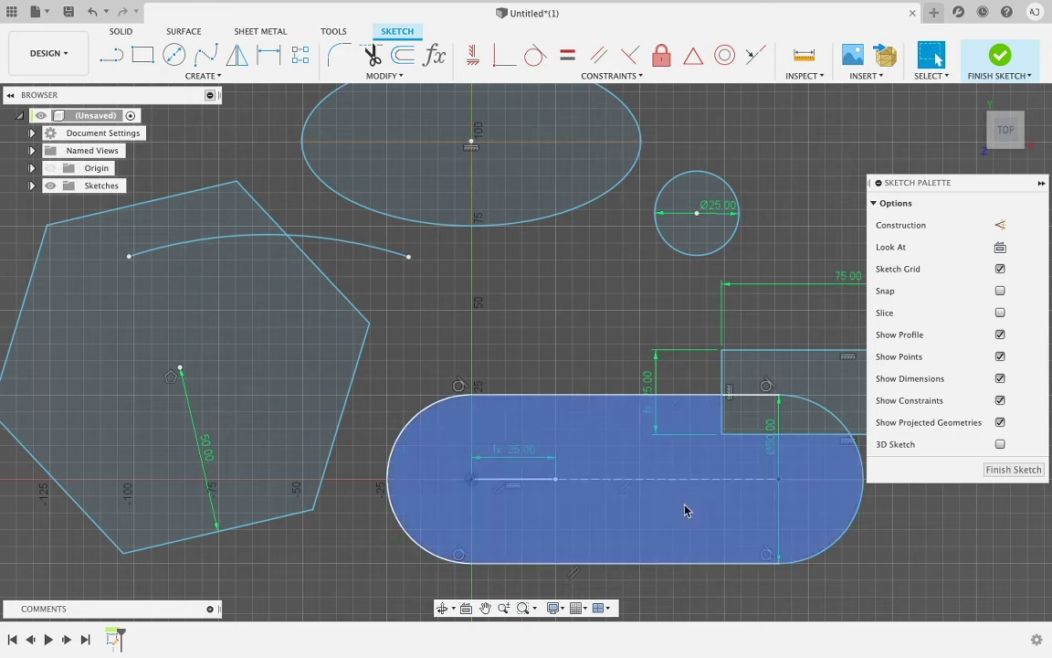
scroll(777, 452, "up", 5)
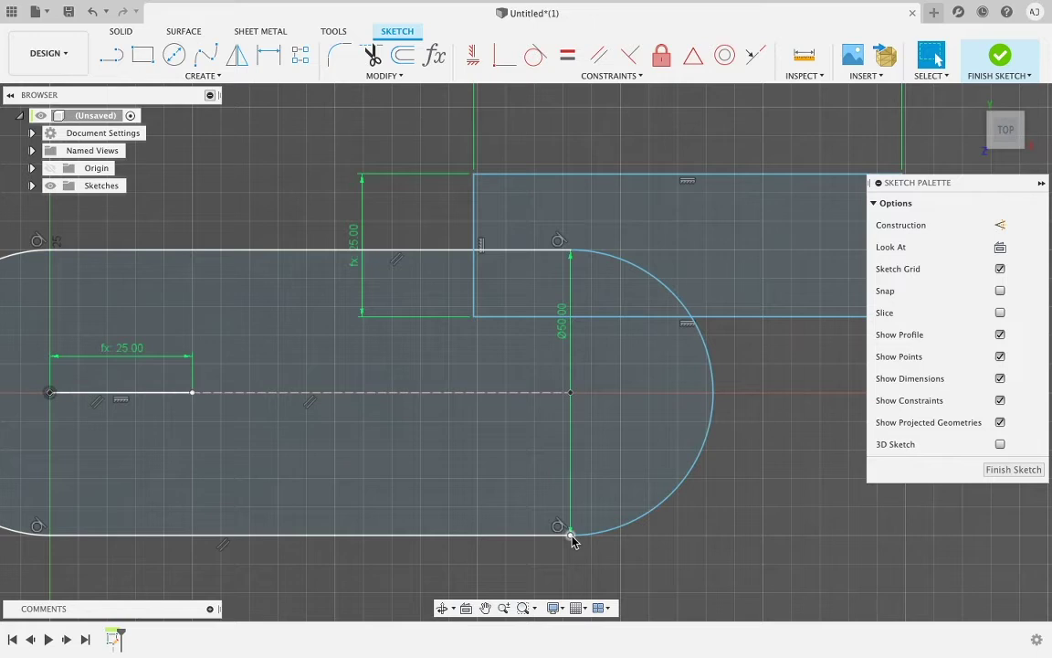
- Draw a wavy six-point fit point spline below the slot, starting on the vertical axis, and shorten the first point's tangent handle
left_click(194, 76)
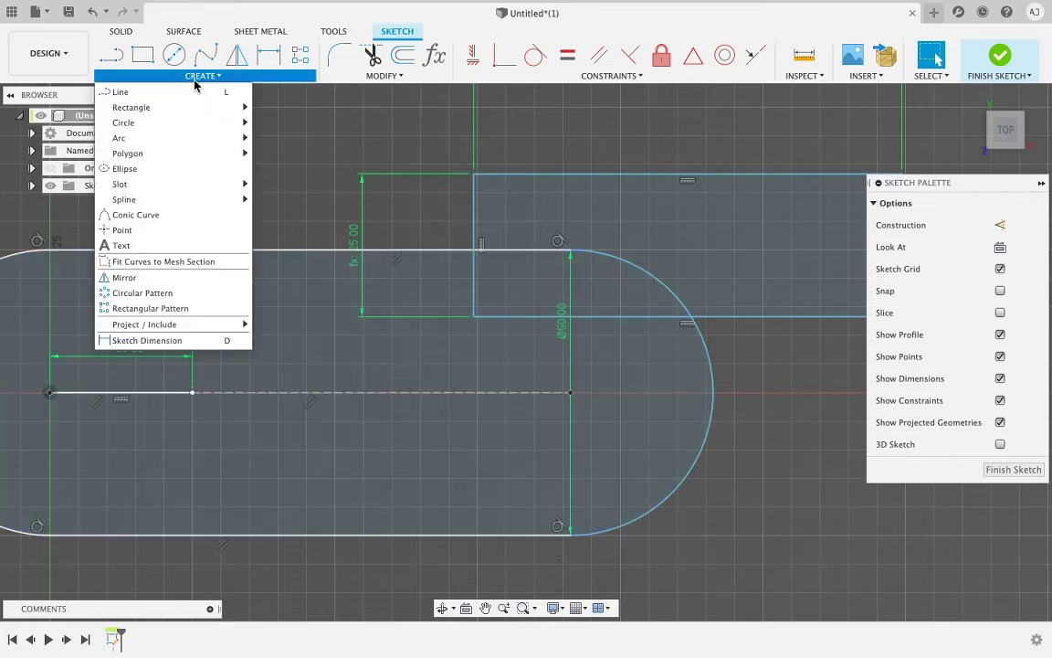
mouse_move(215, 200)
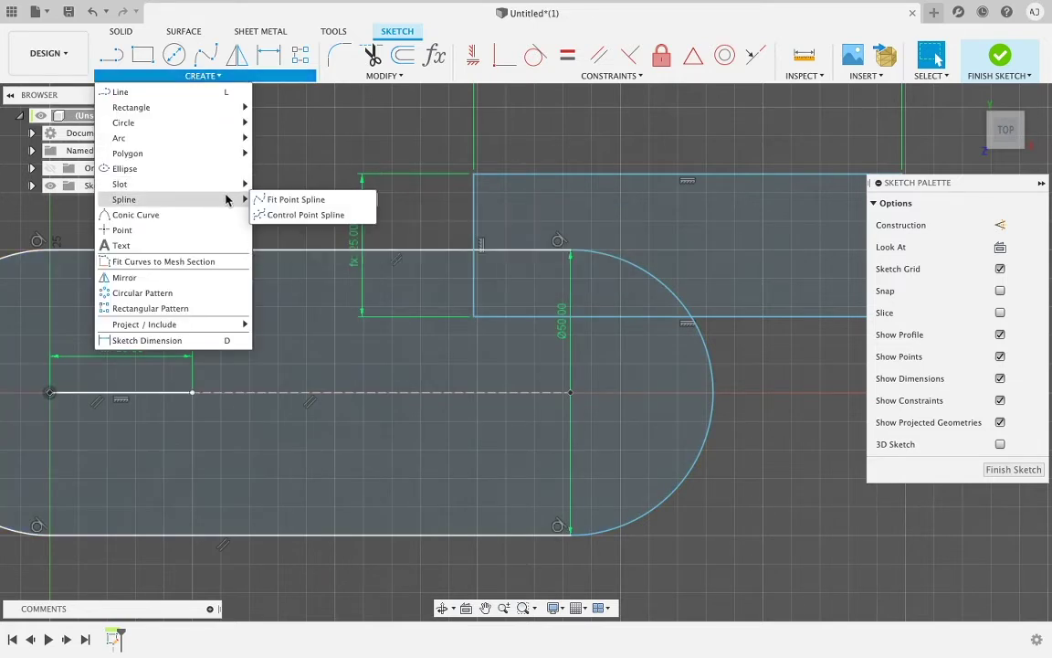
left_click(308, 203)
scroll(321, 269, "down", 10)
middle_click_drag(373, 393, 468, 212)
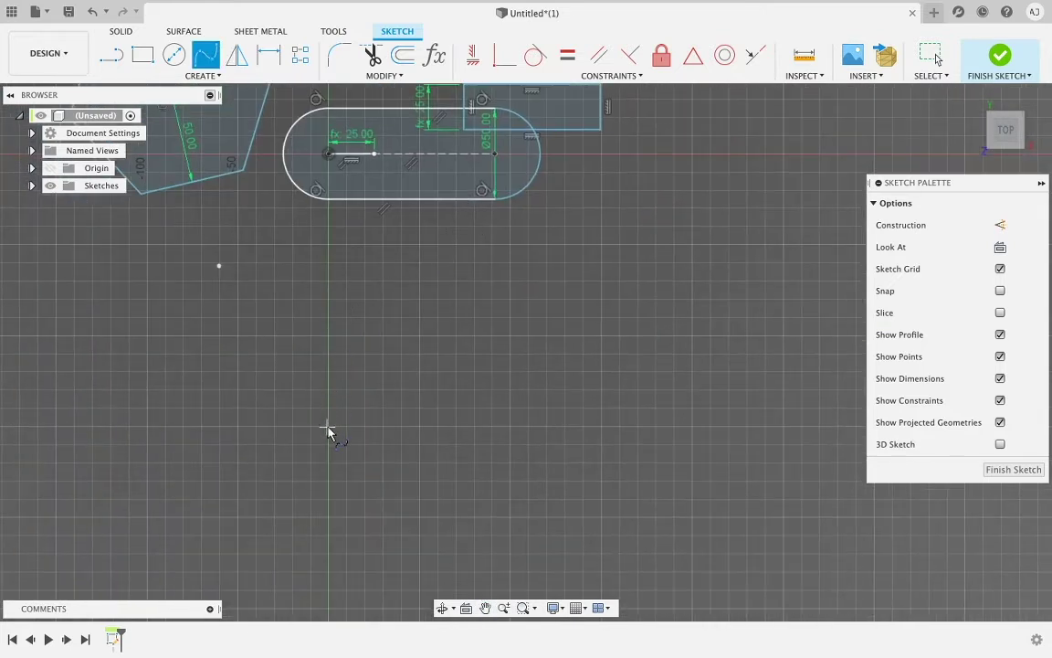
left_click(446, 262)
left_click(519, 460)
left_click(624, 226)
left_click(678, 464)
left_click(761, 264)
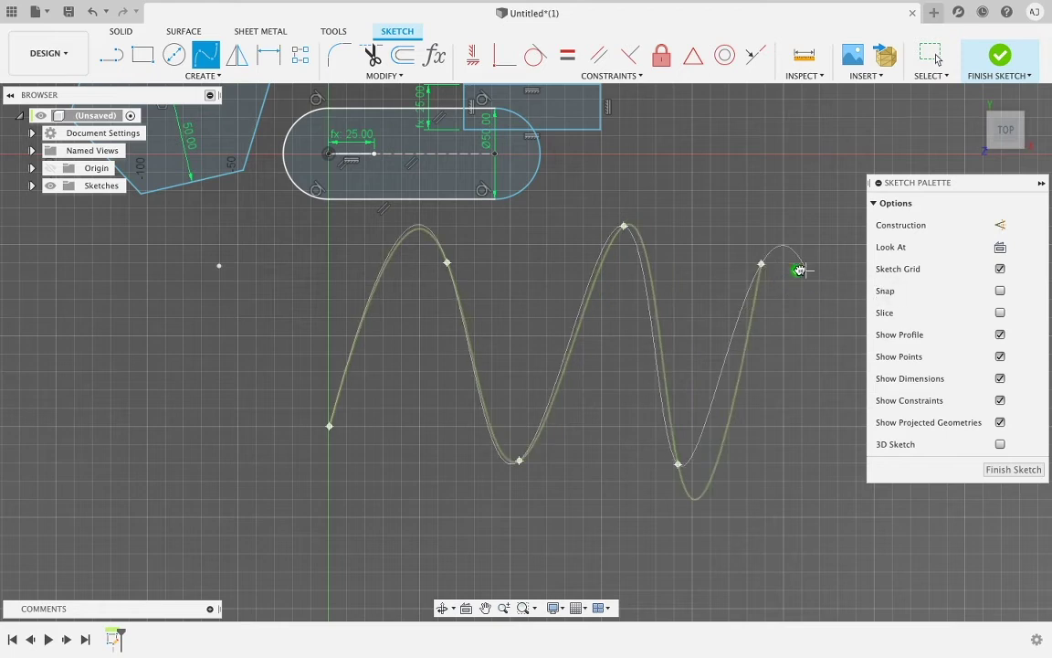
left_click(799, 270)
scroll(515, 264, "down", 2)
middle_click_drag(517, 270, 510, 315)
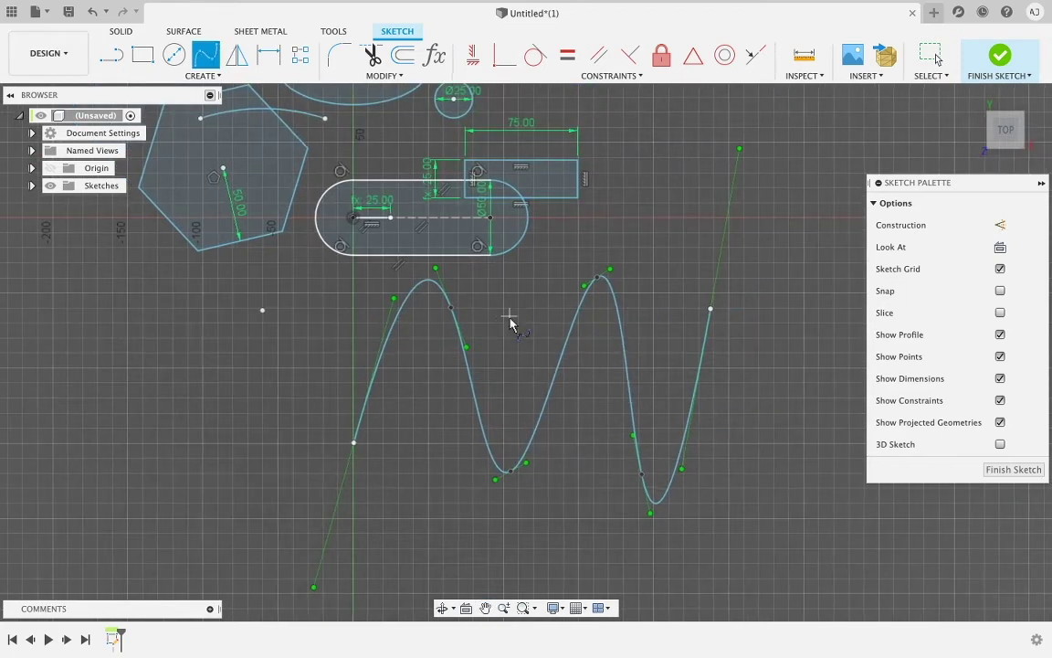
key("Escape")
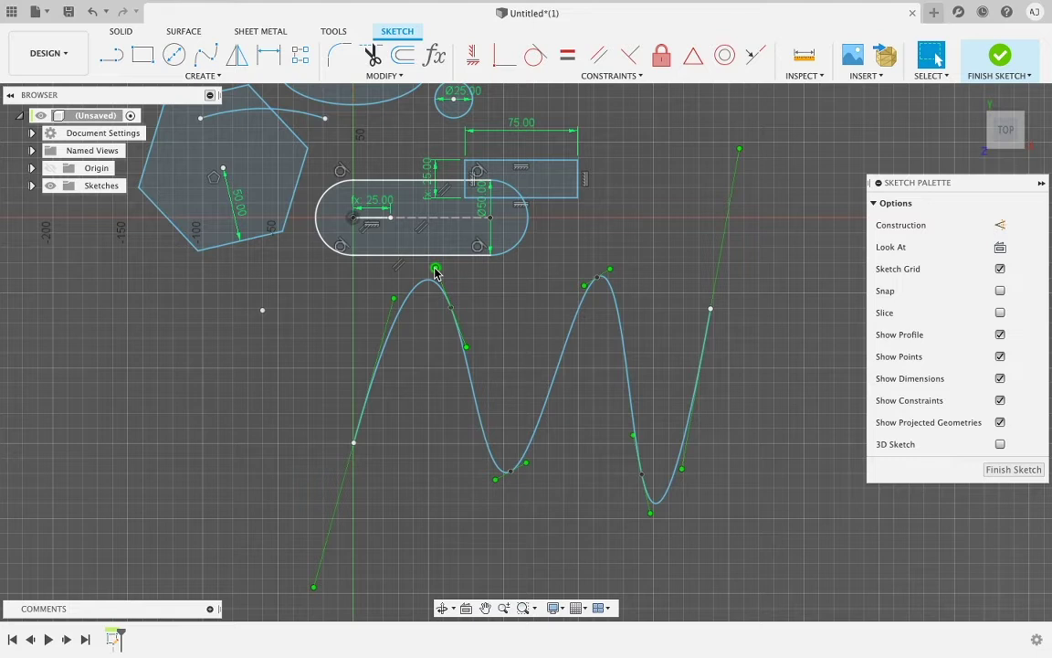
left_click_drag(393, 297, 383, 345)
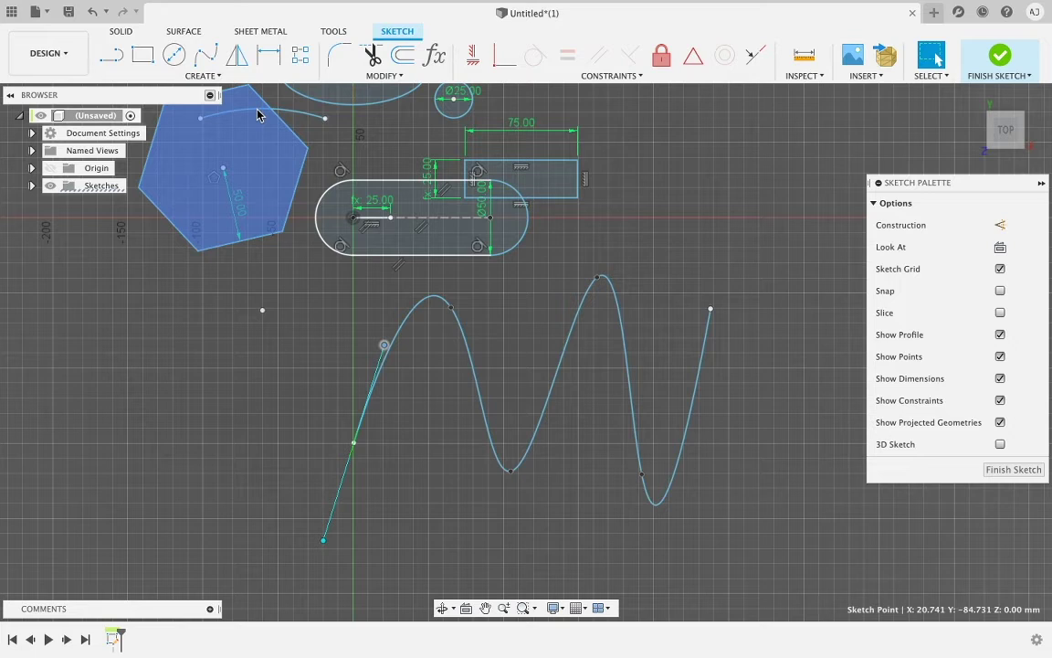
- Draw an upward-bulging conic curve to the left of the polygon with a rho value of 0.5
left_click(211, 77)
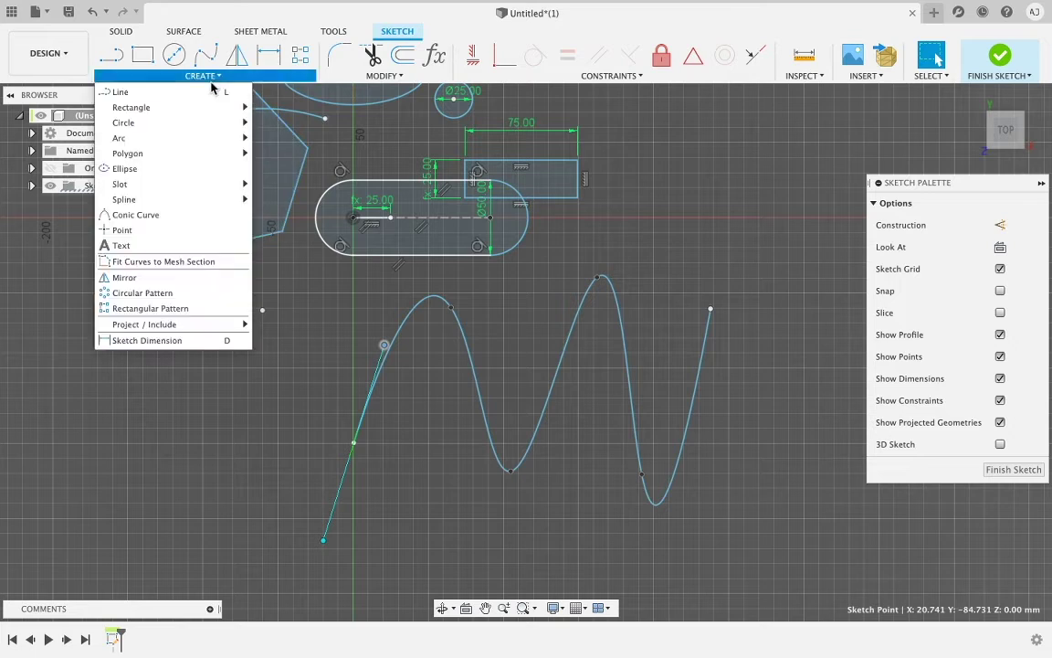
left_click(151, 216)
scroll(431, 370, "up", 5)
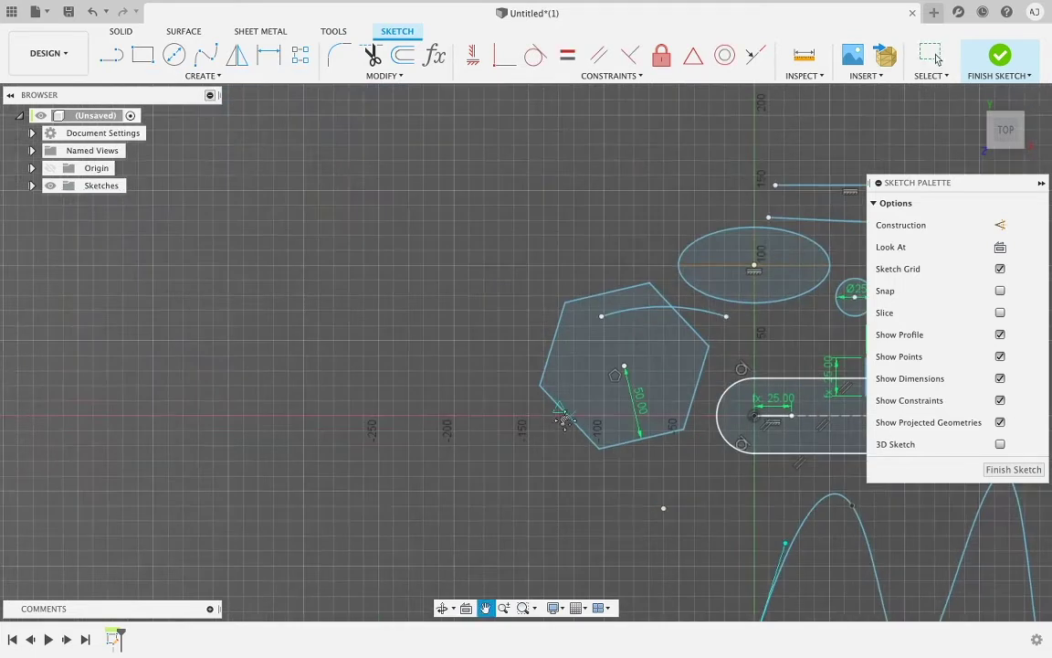
left_click(305, 338)
left_click(549, 339)
left_click(436, 187)
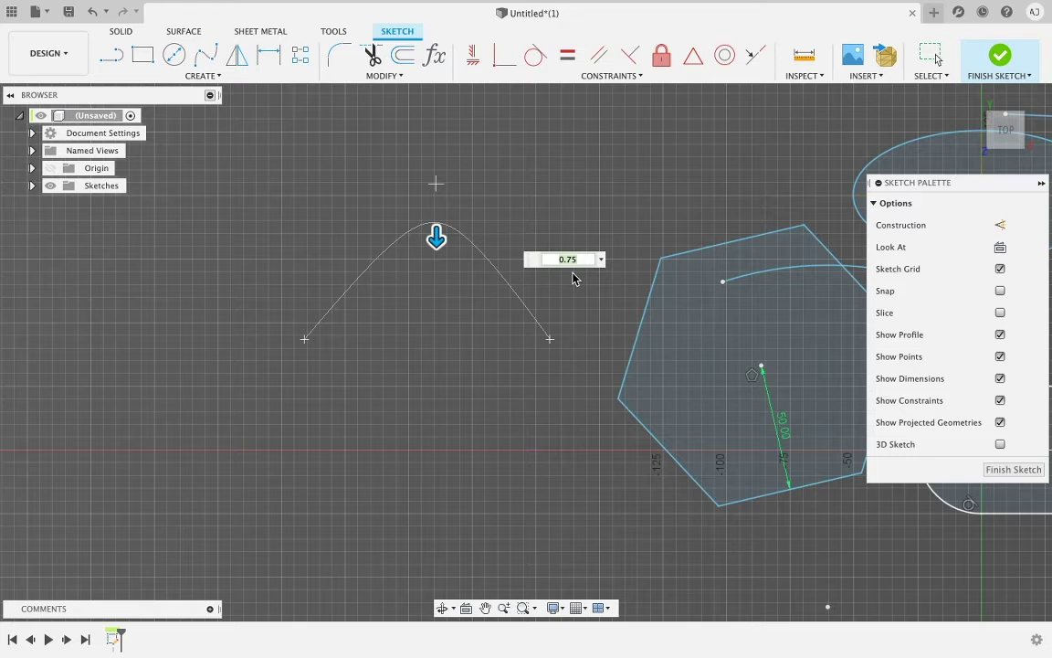
type("0.5")
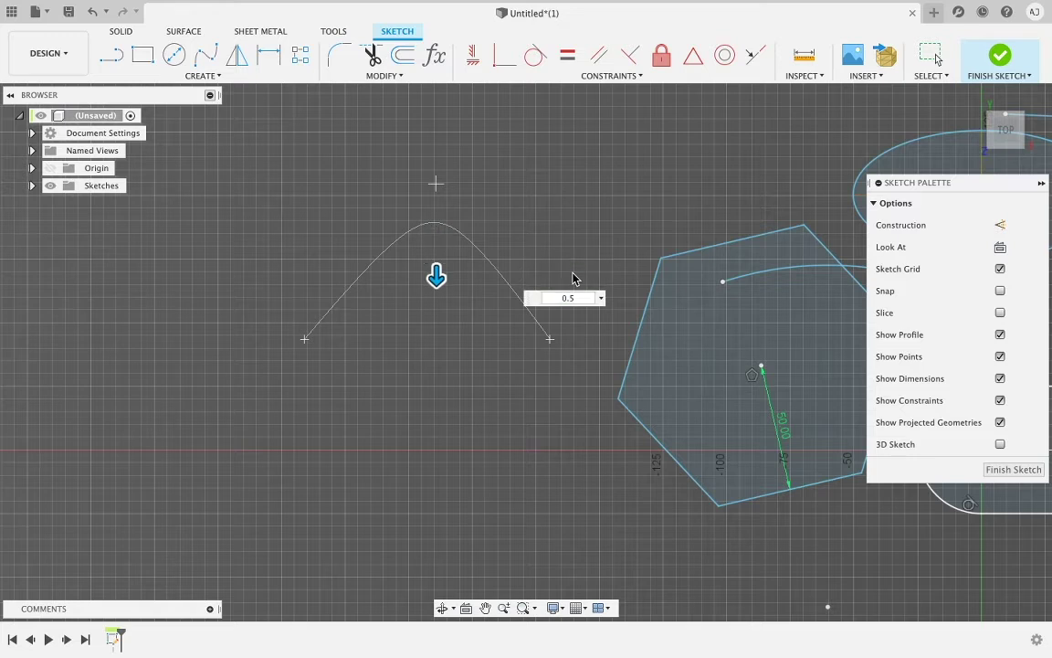
key("Return")
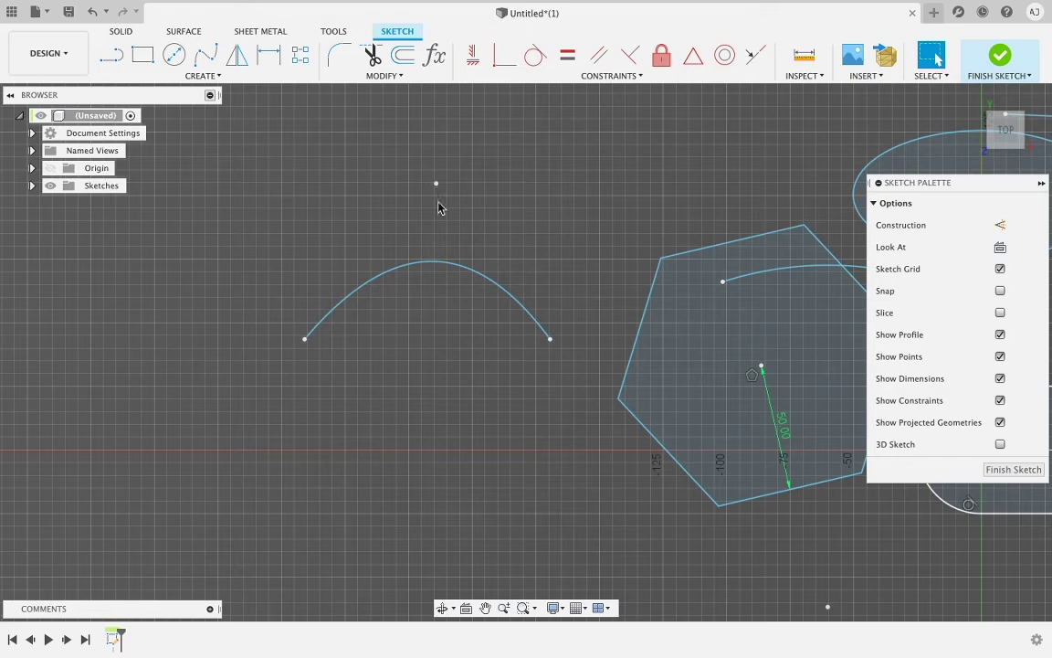
- Draw a conic curve between the rectangle's two bottom corners with its apex at the top edge's midpoint and a rho of 0.5
middle_click_drag(511, 205, 61, 258)
scroll(287, 241, "down", 5)
mouse_move(503, 326)
middle_mouse_down()
mouse_move(472, 279)
mouse_move(437, 262)
middle_mouse_up()
scroll(440, 264, "up", 8)
left_click(212, 77)
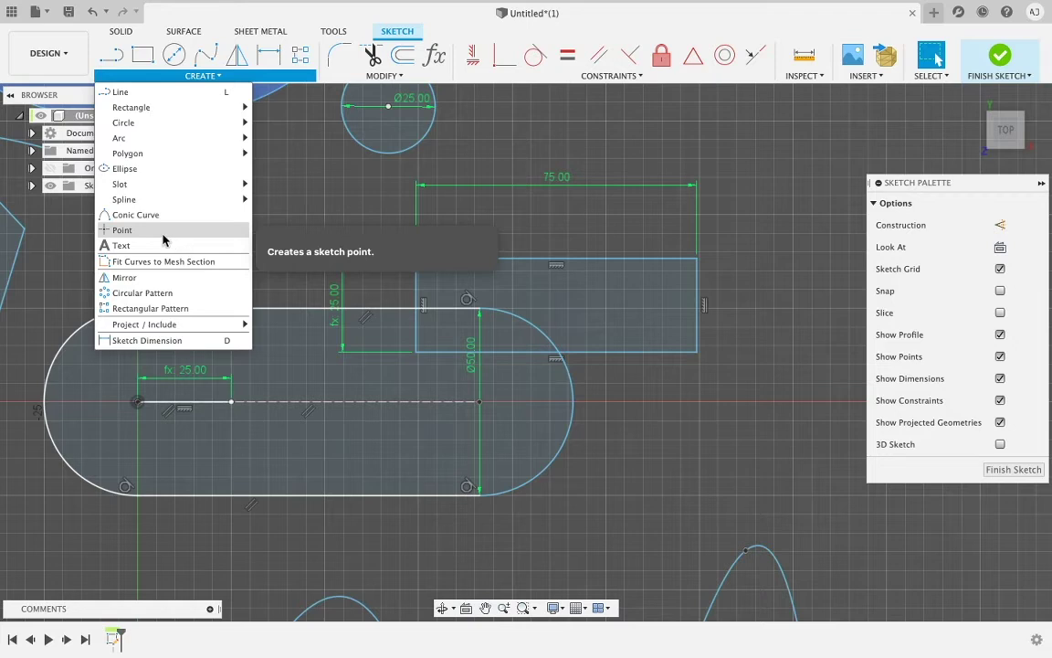
left_click(154, 213)
left_click(416, 351)
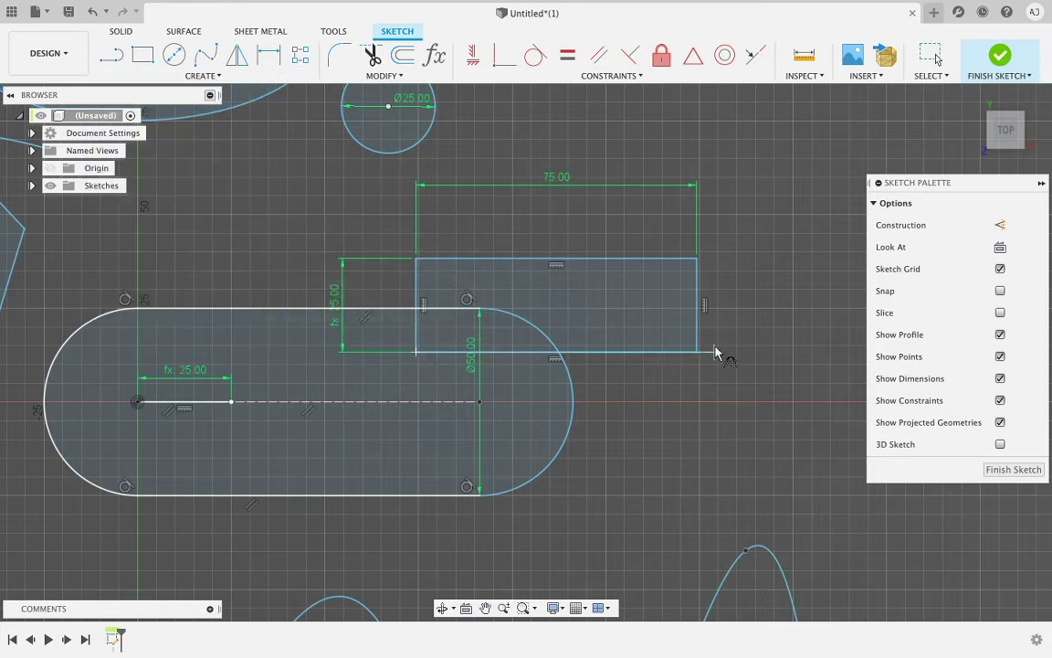
left_click(697, 351)
left_click(558, 263)
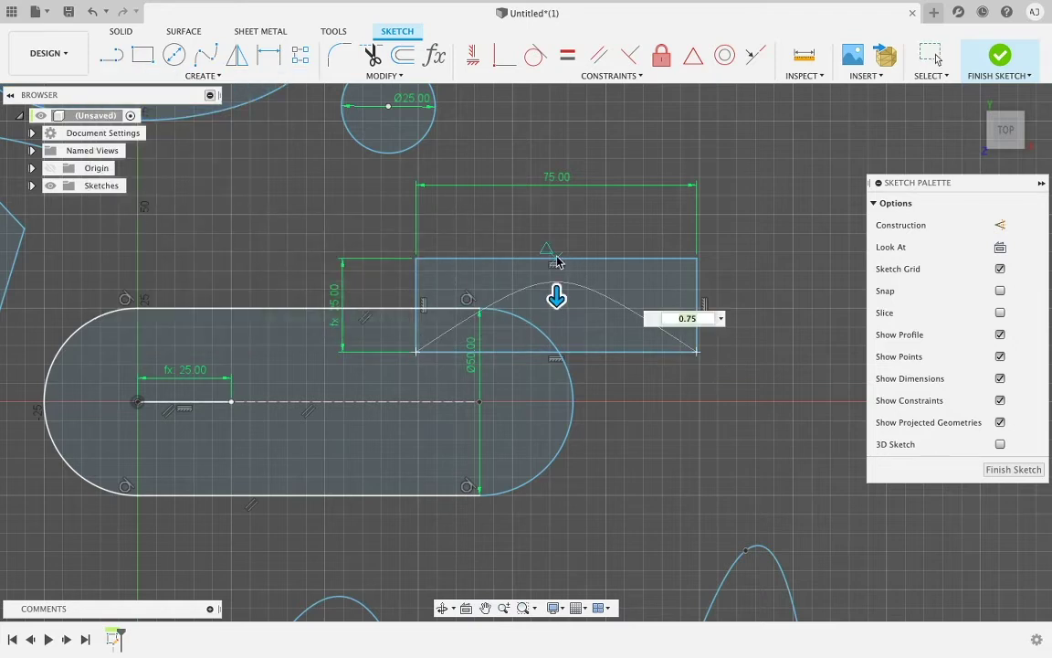
type("0.5")
key("Return")
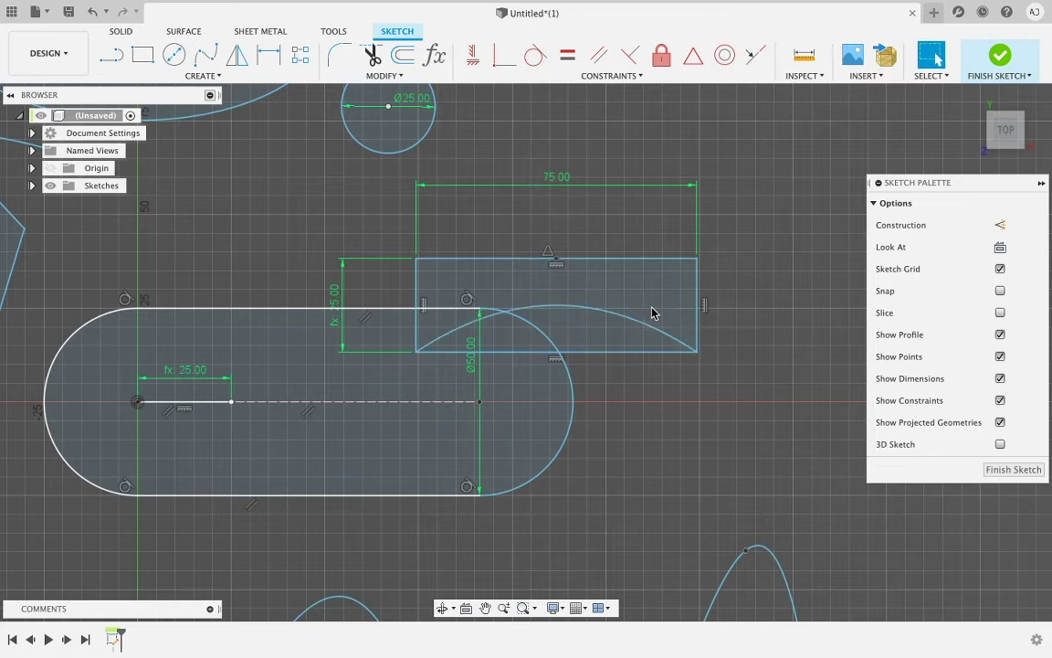
- Place a sketch point at the highest spot of the conic curve inside the rectangle
scroll(555, 310, "up", 2)
left_click(555, 307)
left_click(568, 375)
left_click(710, 505)
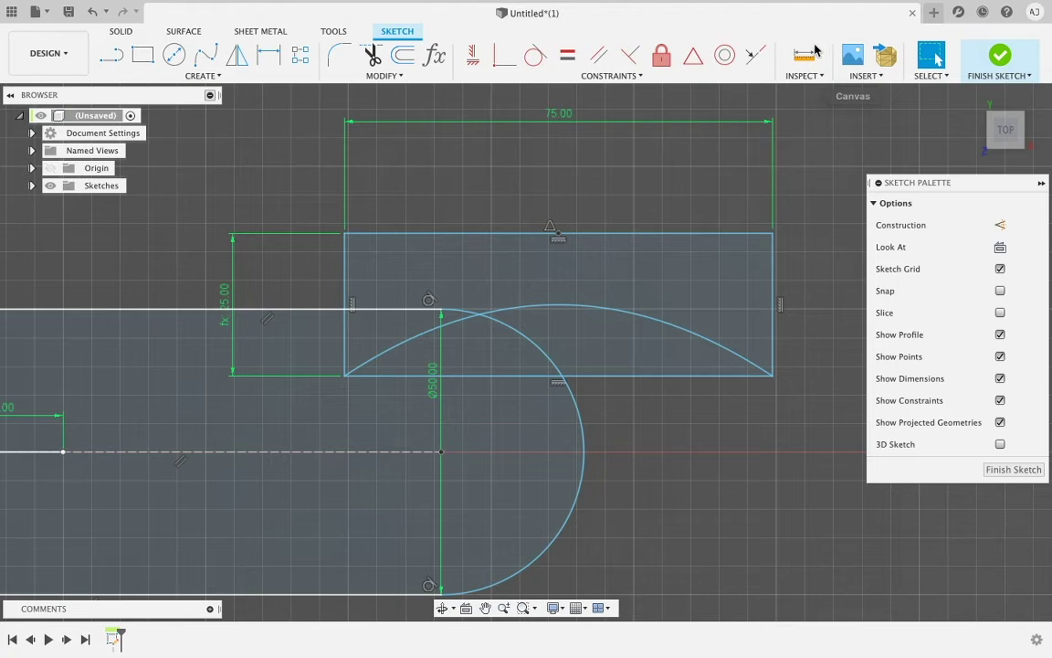
left_click(212, 77)
left_click(128, 227)
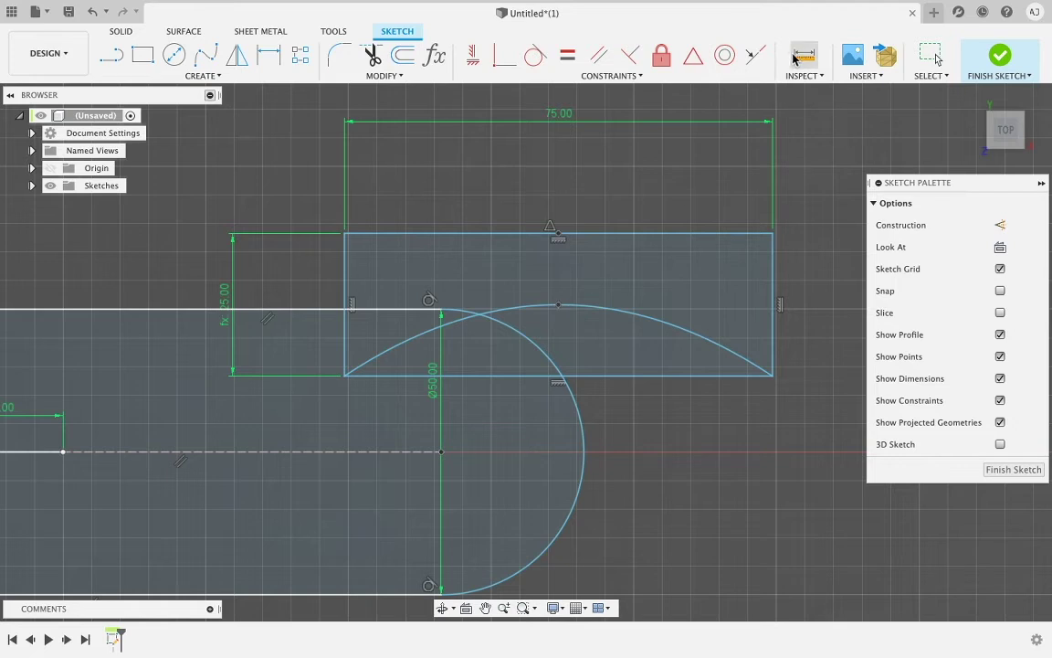
- Measure the distance from the point on the conic curve to the rectangle's bottom edge
key("i")
left_click(559, 305)
left_click(577, 378)
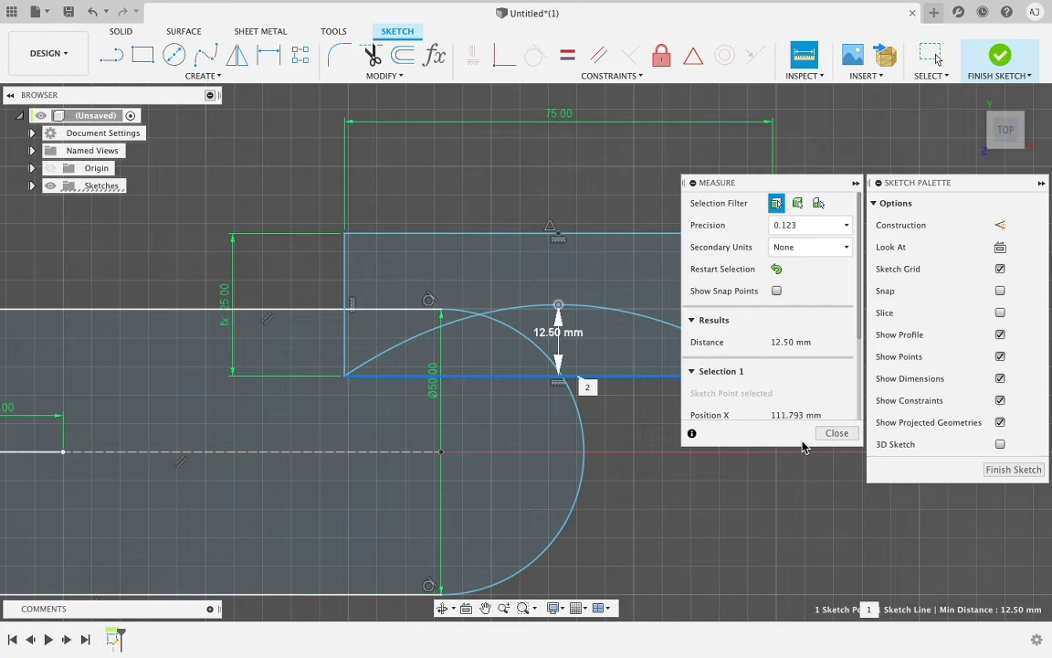
left_click(837, 434)
- Place sketch points on the polygon's rightmost corner and at the midpoints of the slot's two end arcs
scroll(592, 305, "down", 5)
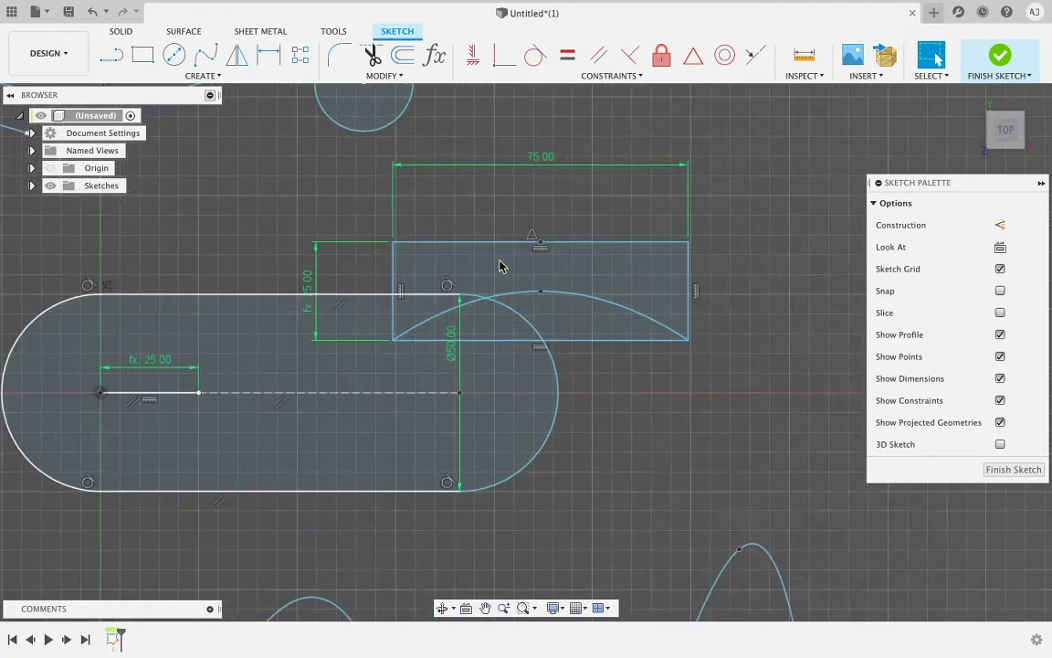
scroll(390, 252, "down", 5)
middle_click_drag(317, 275, 658, 415)
scroll(556, 313, "up", 5)
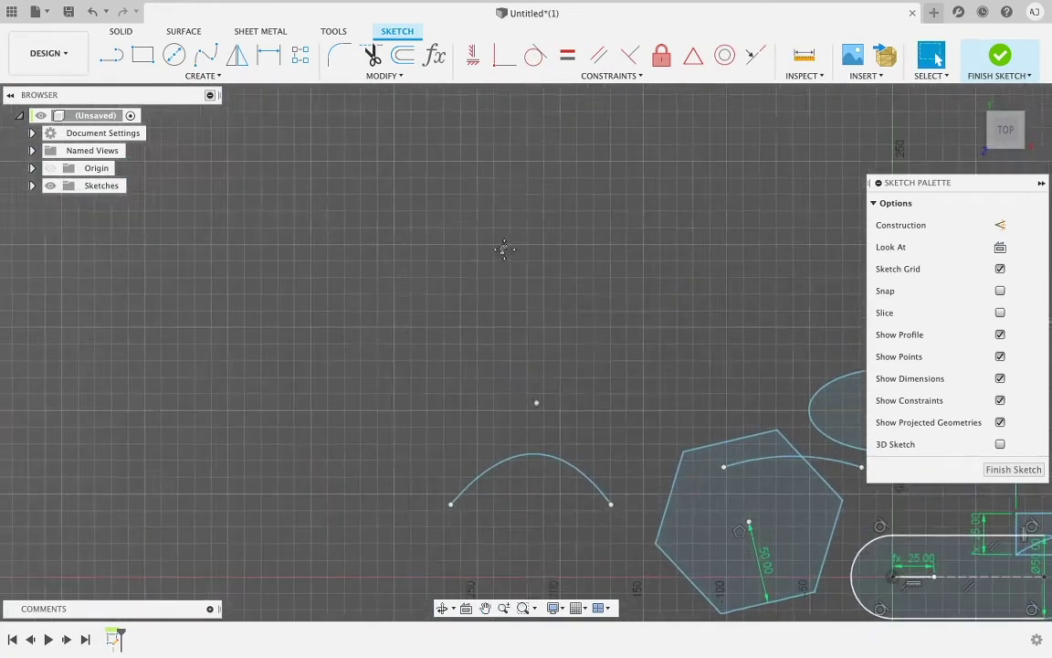
middle_click_drag(502, 248, 306, 202)
left_click(224, 78)
left_click(152, 229)
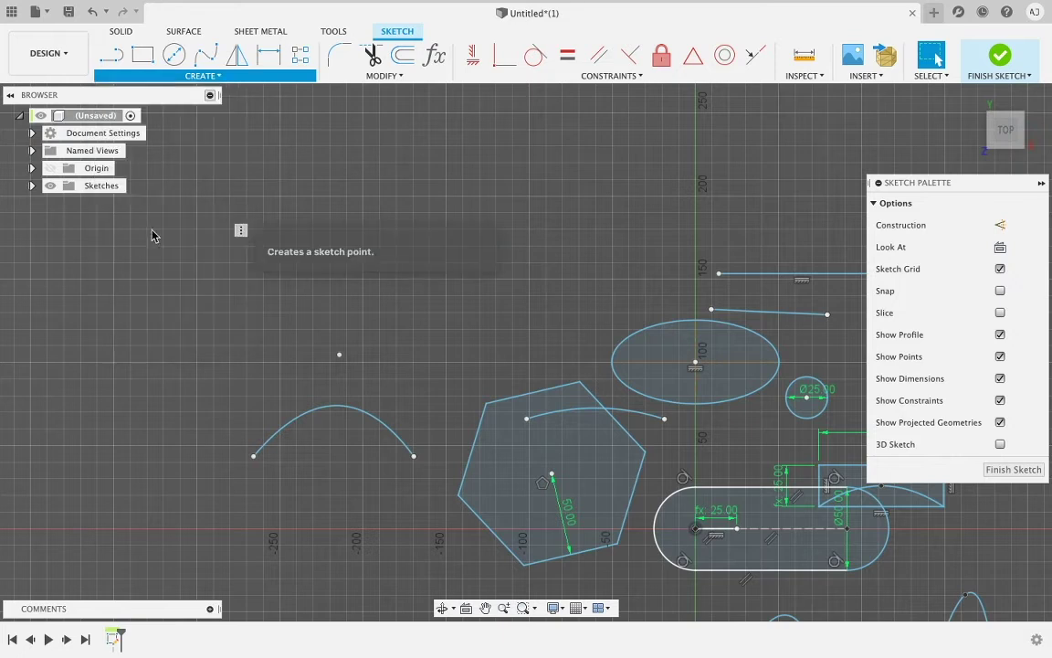
middle_click_drag(725, 470, 340, 217)
scroll(343, 260, "up", 5)
middle_click_drag(347, 262, 609, 374)
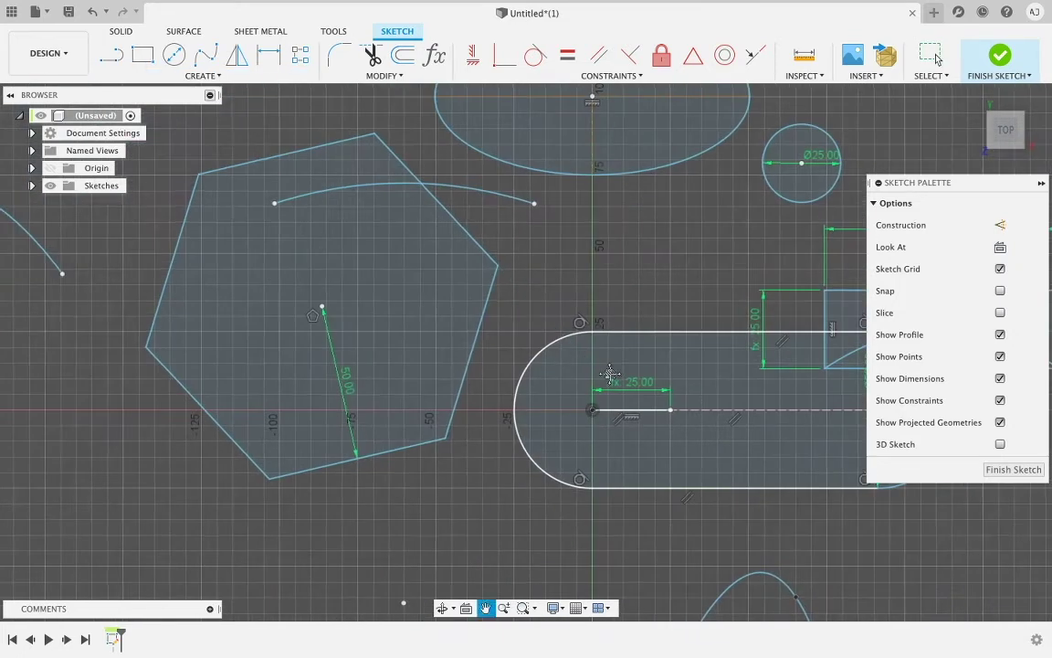
left_click(498, 266)
left_click(514, 412)
middle_click_drag(717, 410, 383, 352)
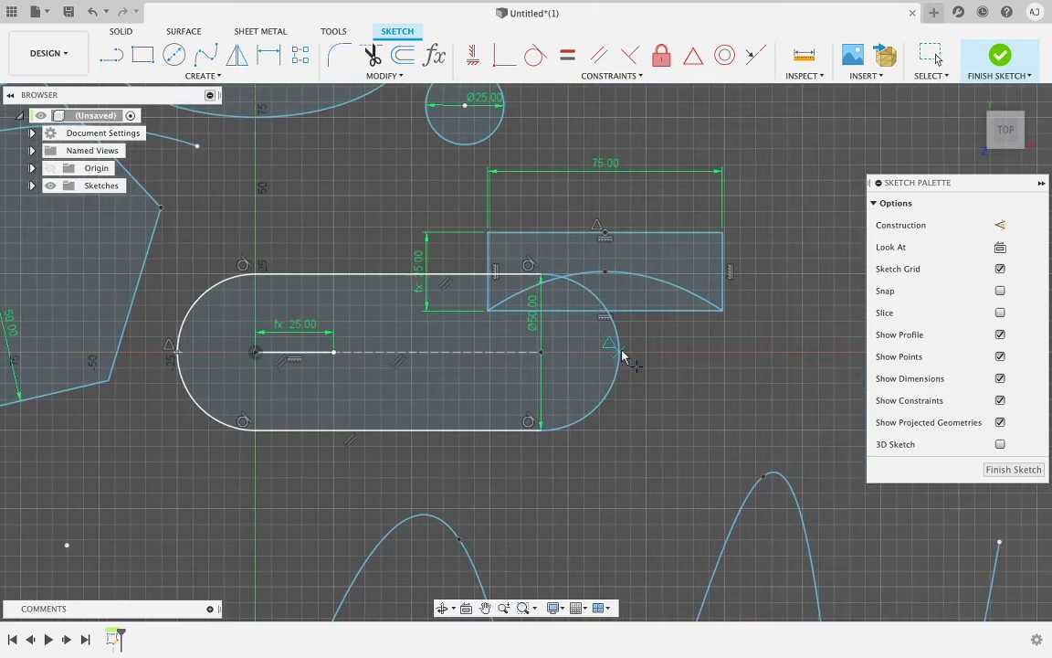
- Add more sketch points on the slot's upper edge, inside and below the slot, and on the spline's first rising section
left_click(377, 273)
left_click(311, 436)
left_click(619, 489)
left_click(570, 556)
left_click(417, 375)
scroll(720, 413, "down", 4)
middle_click_drag(720, 411, 719, 334)
scroll(530, 455, "up", 4)
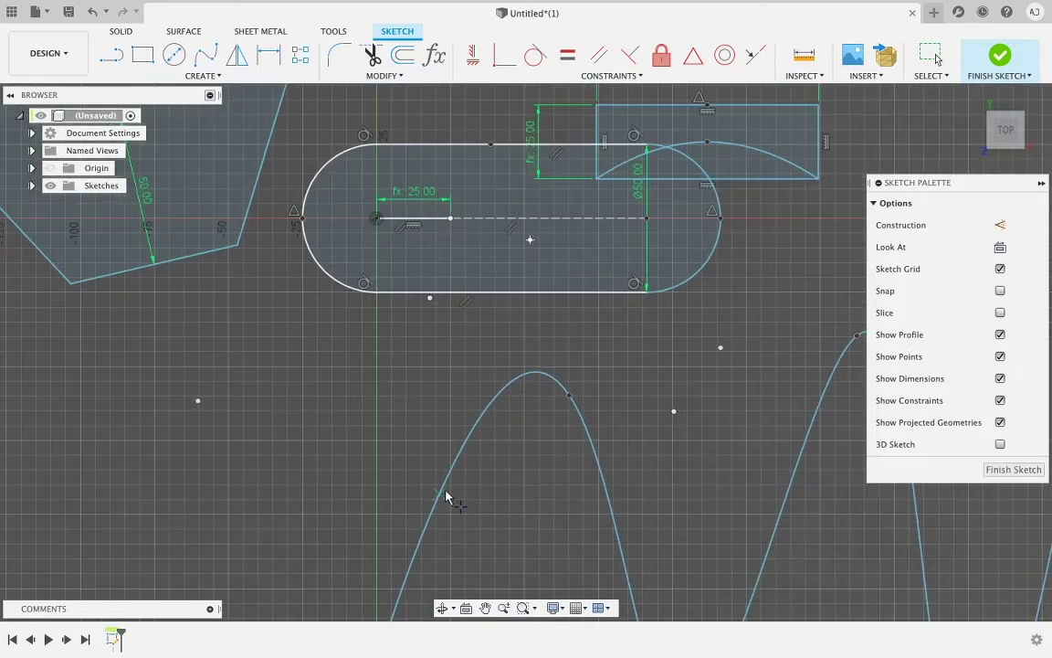
left_click(449, 471)
- Place a rectangular text frame below the polygon containing the text "Hello World!"
scroll(473, 485, "down", 3)
middle_click_drag(499, 497, 564, 421)
left_click(213, 77)
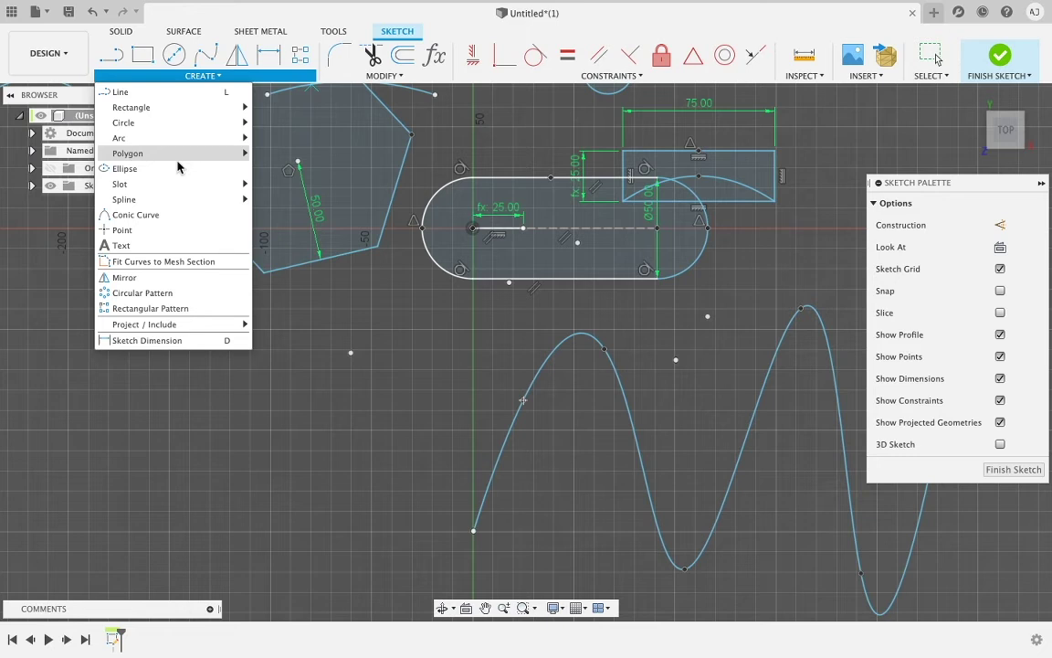
left_click(149, 247)
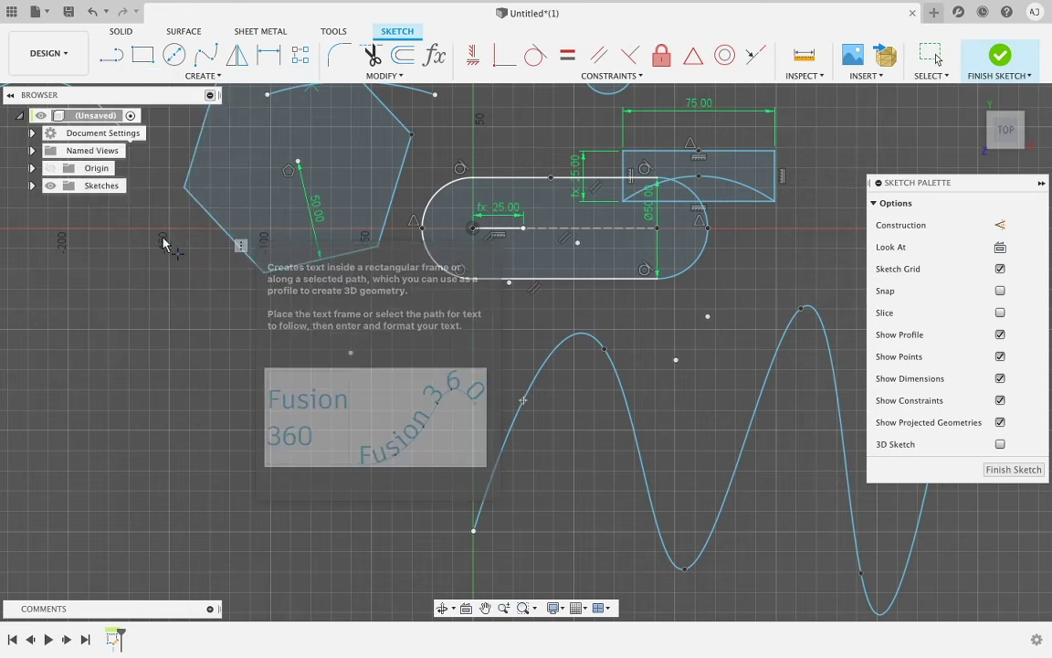
scroll(315, 413, "right", 5)
scroll(350, 379, "left", 5)
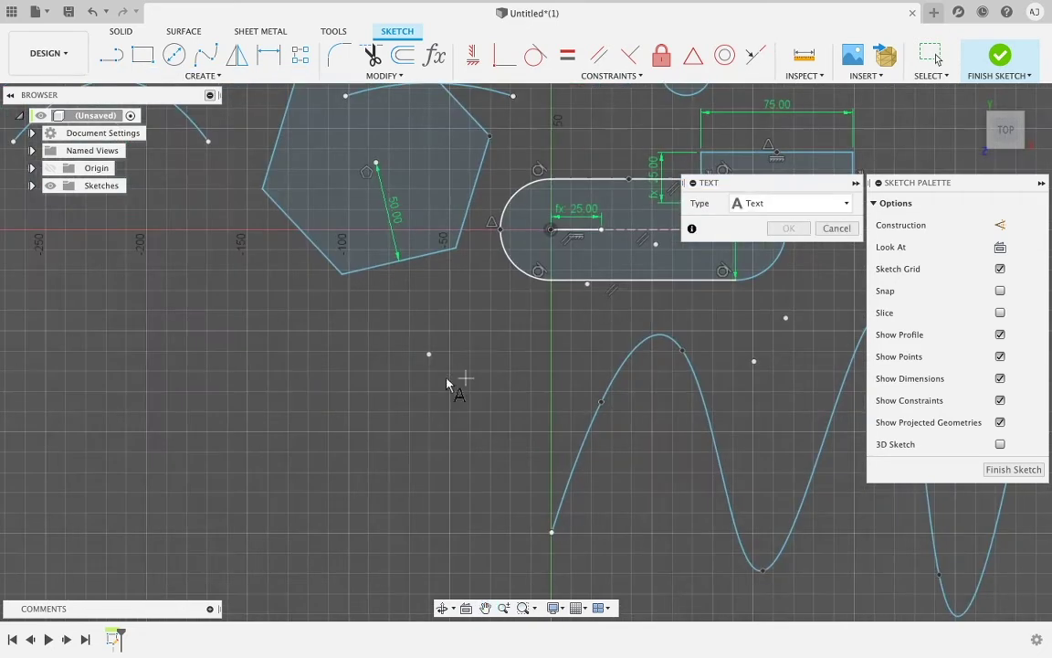
left_click(294, 363)
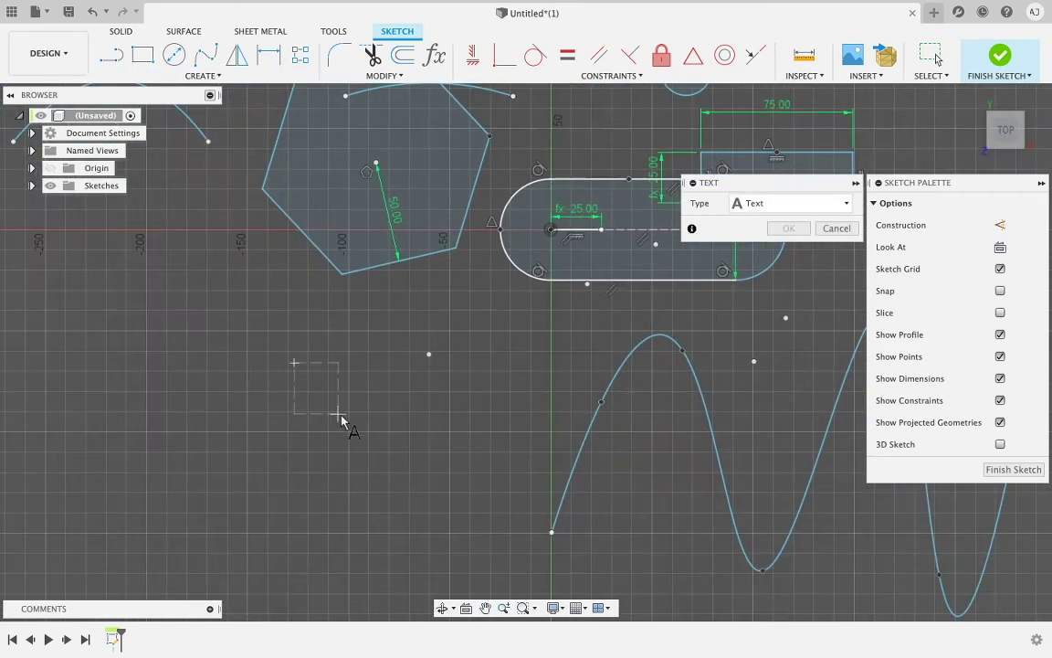
left_click(534, 430)
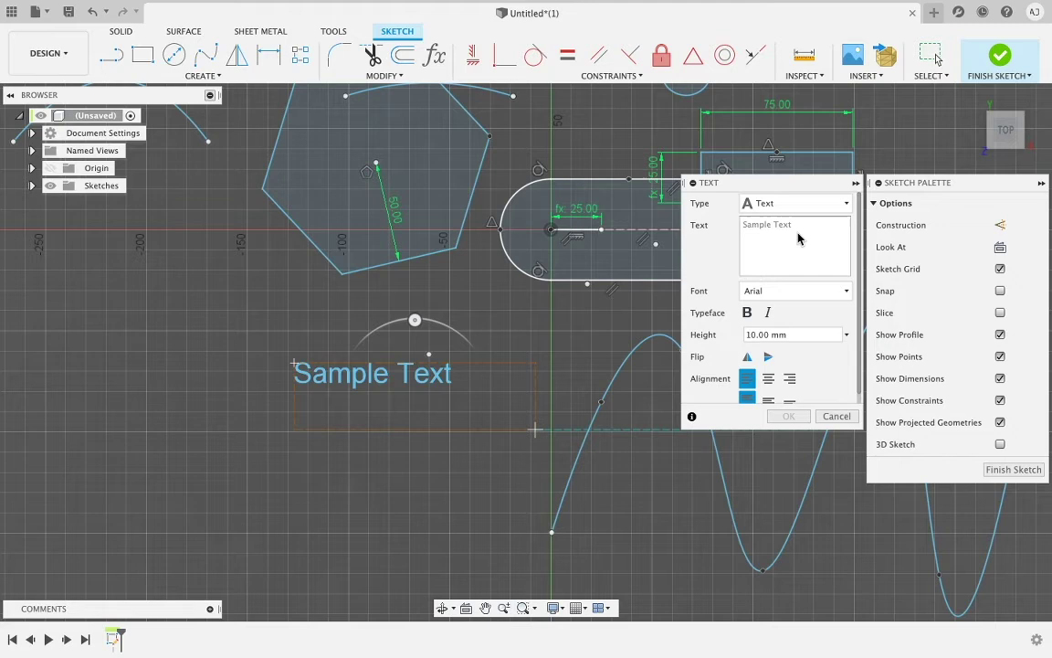
type("Hello World!")
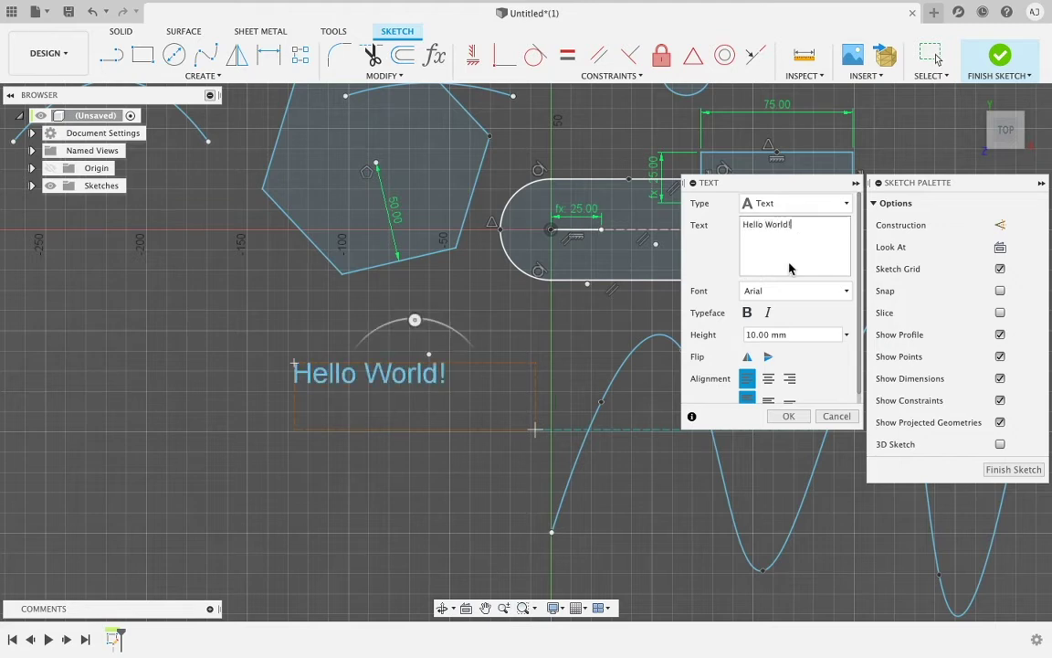
- Try the bold and italic typefaces and a height of 20 mm on the framed text
left_click(749, 313)
left_click(749, 314)
left_click(768, 313)
left_click(768, 313)
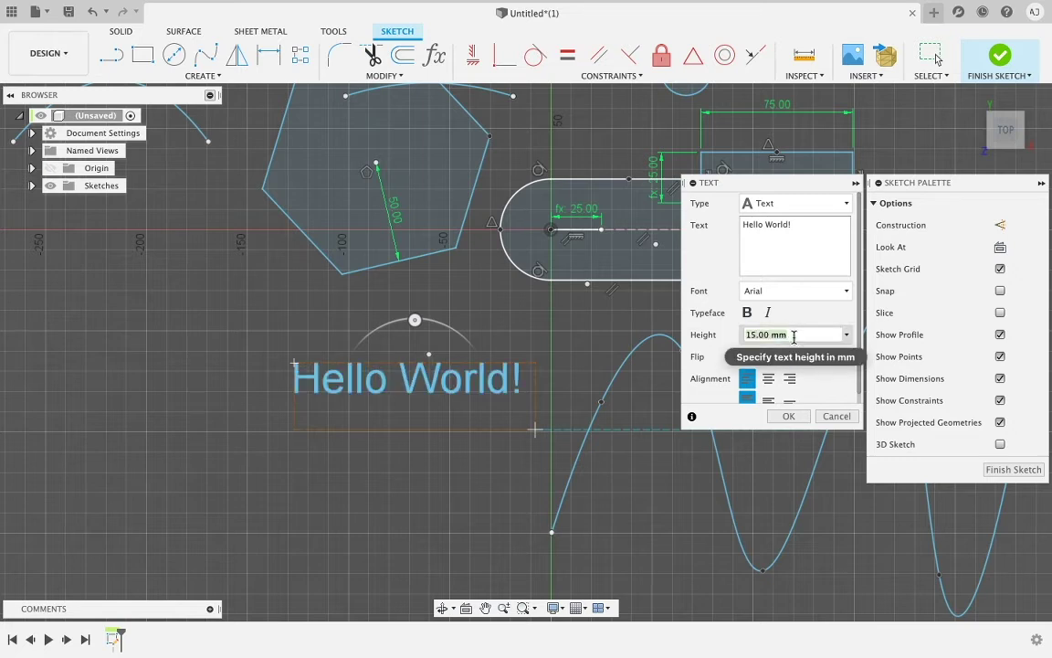
type("20")
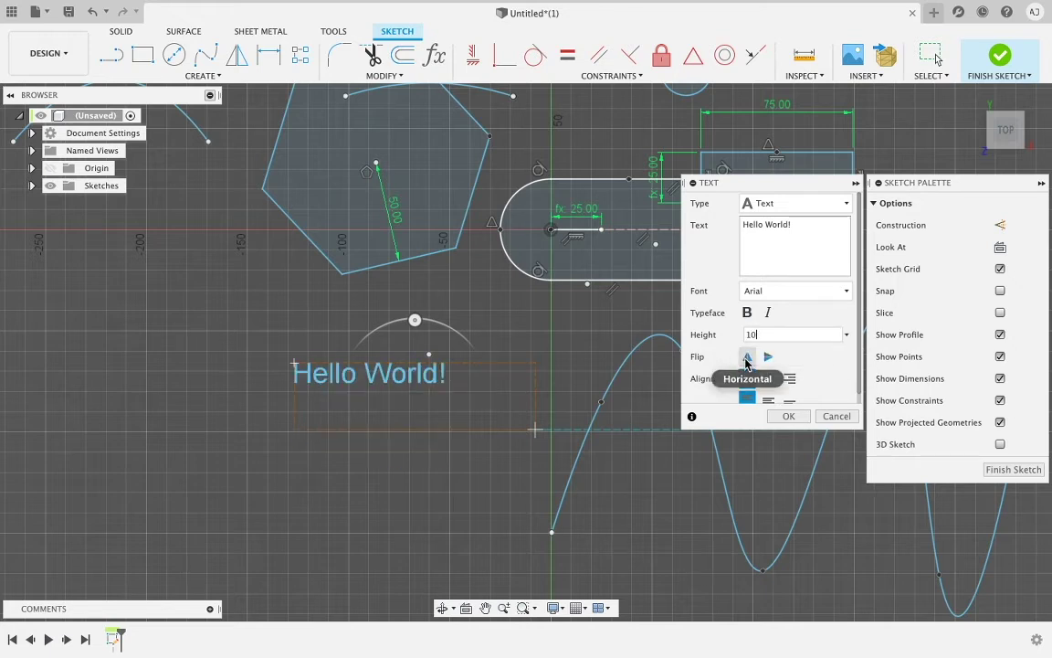
- Flip the framed text horizontally and back, and vertically and back
left_click(746, 359)
left_click(746, 359)
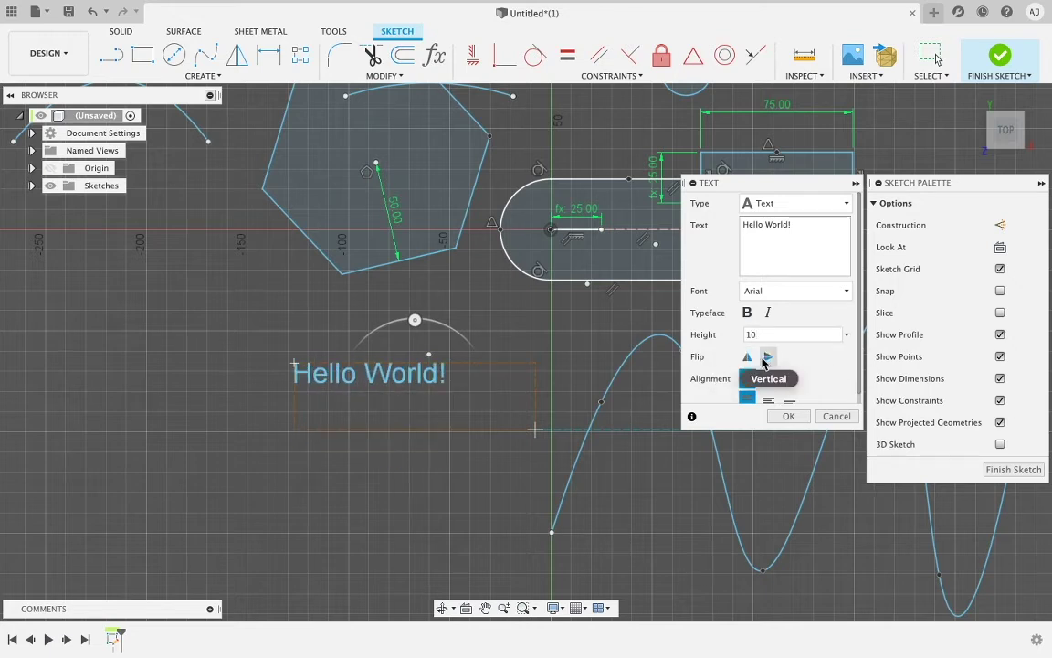
left_click(768, 359)
left_click(769, 355)
- Centre the text horizontally and vertically within its frame, and look through the font choices
scroll(777, 352, "down", 1)
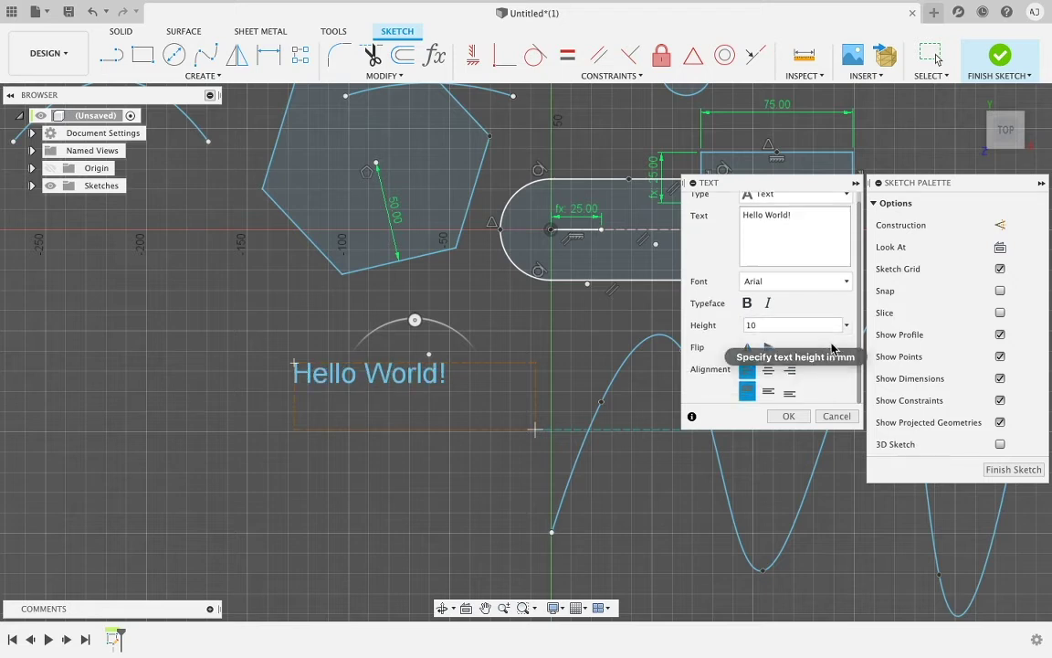
left_click(768, 393)
left_click(769, 368)
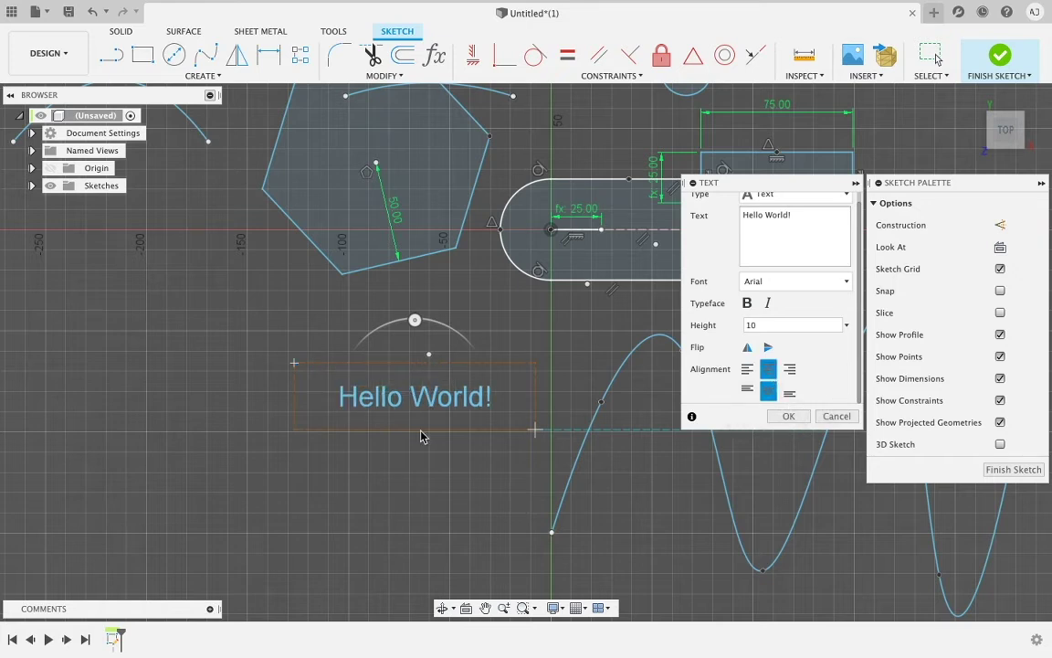
scroll(765, 315, "up", 1)
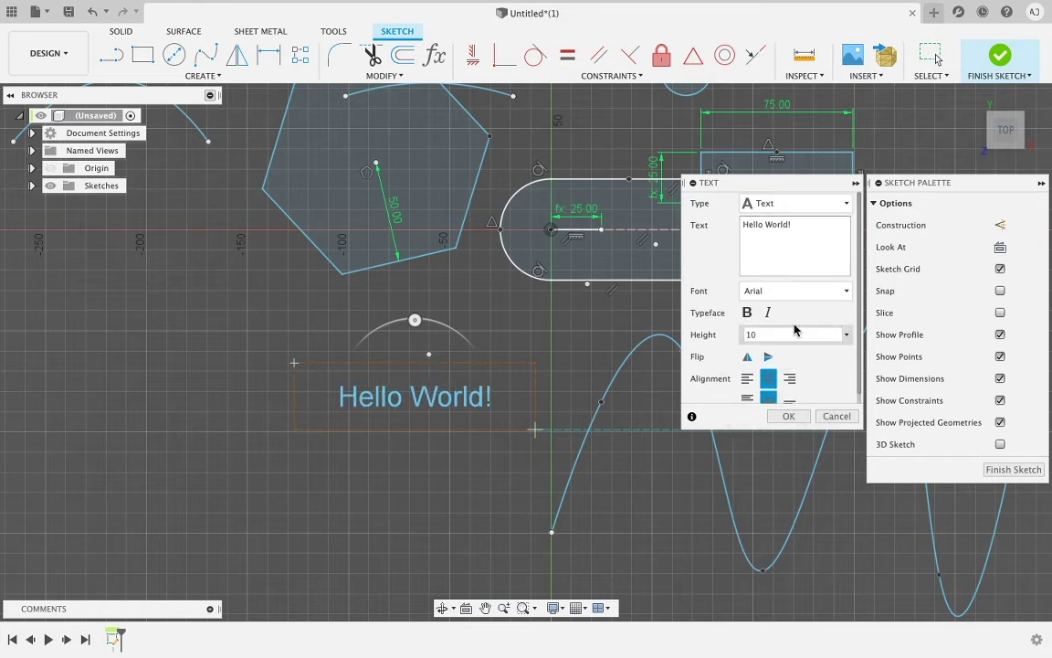
left_click(764, 292)
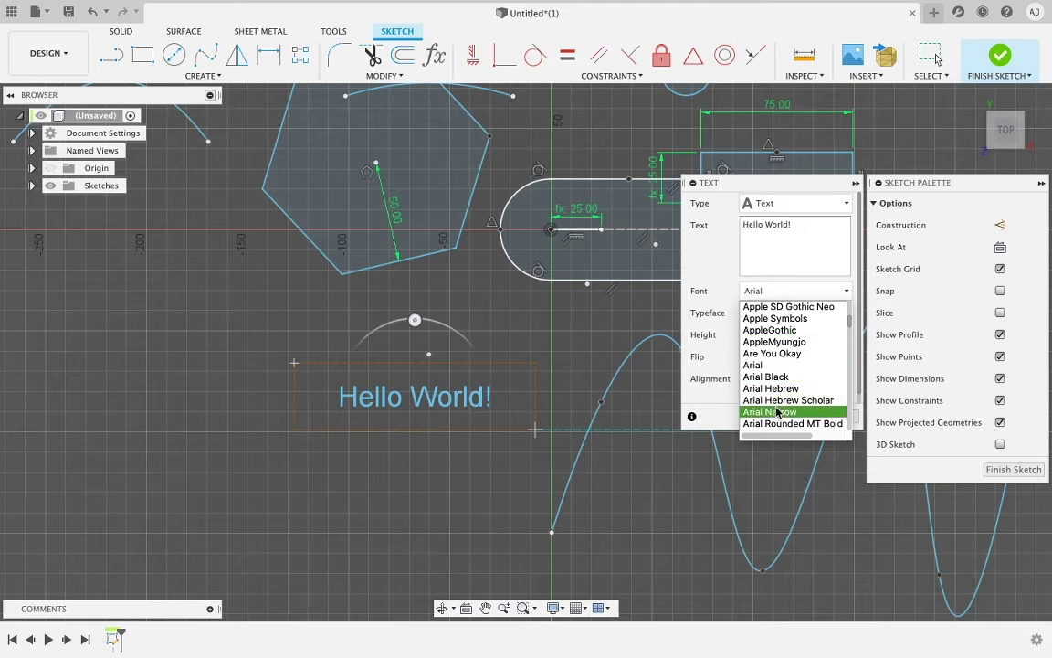
left_click(783, 293)
- Switch the text type to Text On Path and pick the wavy spline as its path
left_click(770, 204)
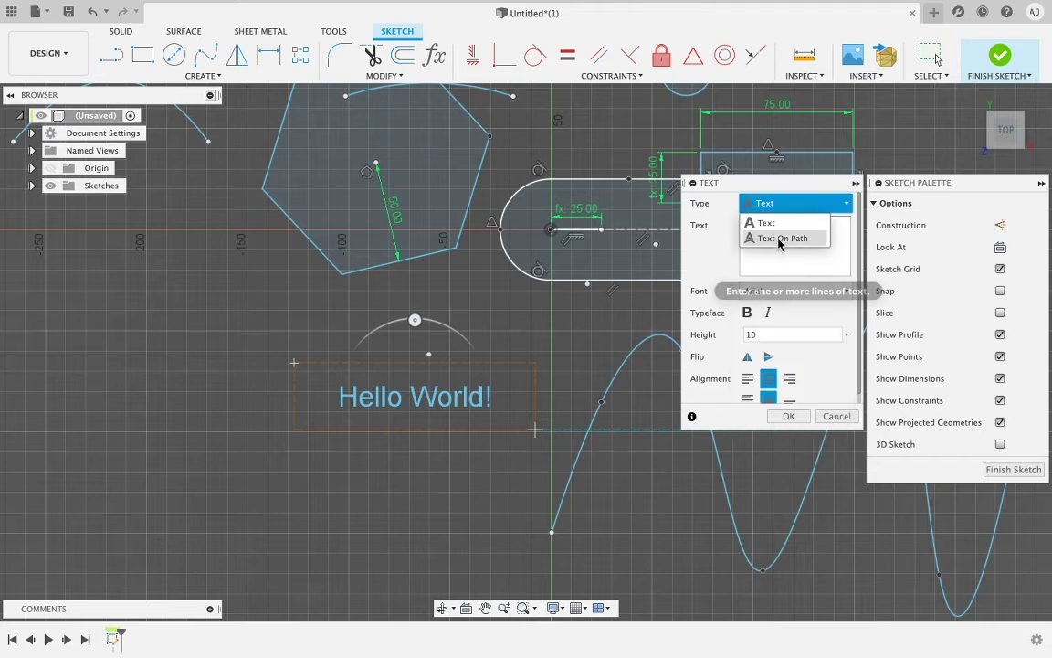
left_click(758, 237)
middle_click_drag(495, 360, 249, 363)
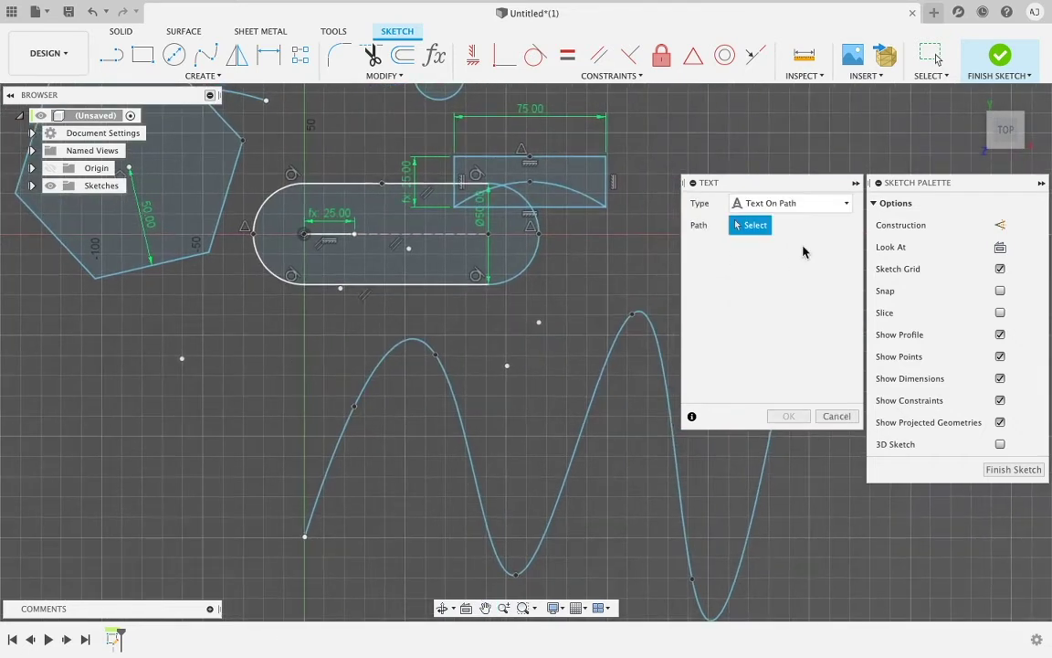
left_click(451, 391)
left_click_drag(791, 226, 754, 227)
- Enter the path text "gthgituingutin ugitnu g9inut9i gun9tun g9tn9 ugnti9u ngin9tun9 igunt9 gun9tun g9itun9 gunt9 ung9tnu"
type("gthgituingutin")
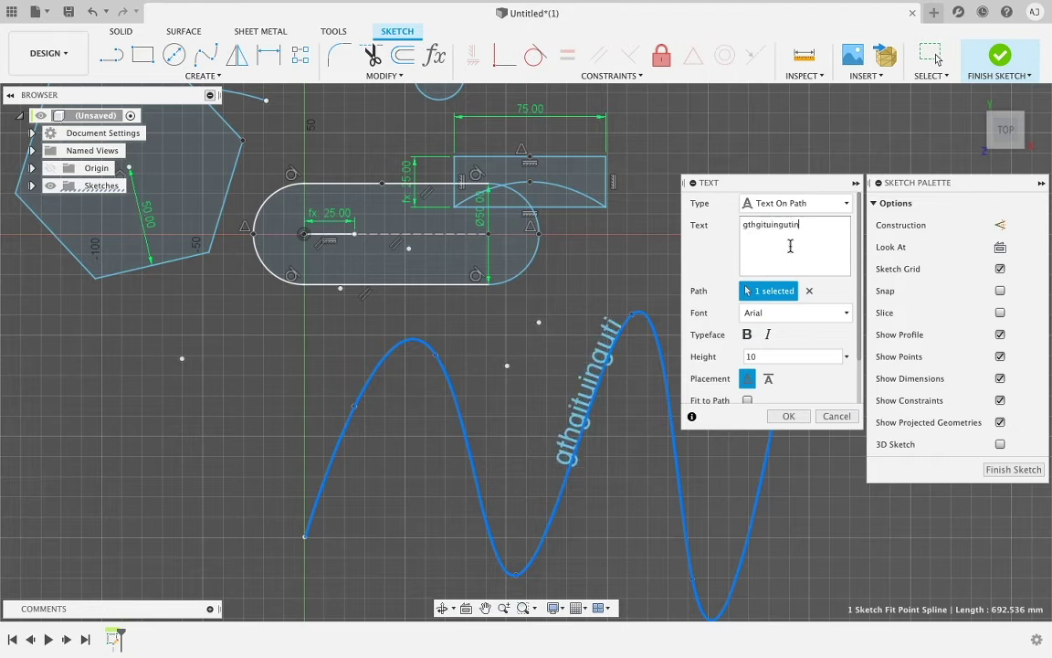
type(" ugitnu g9inut9i gun9tun g9tn9 ugnti9u ngi9tun9 igunt9 gu")
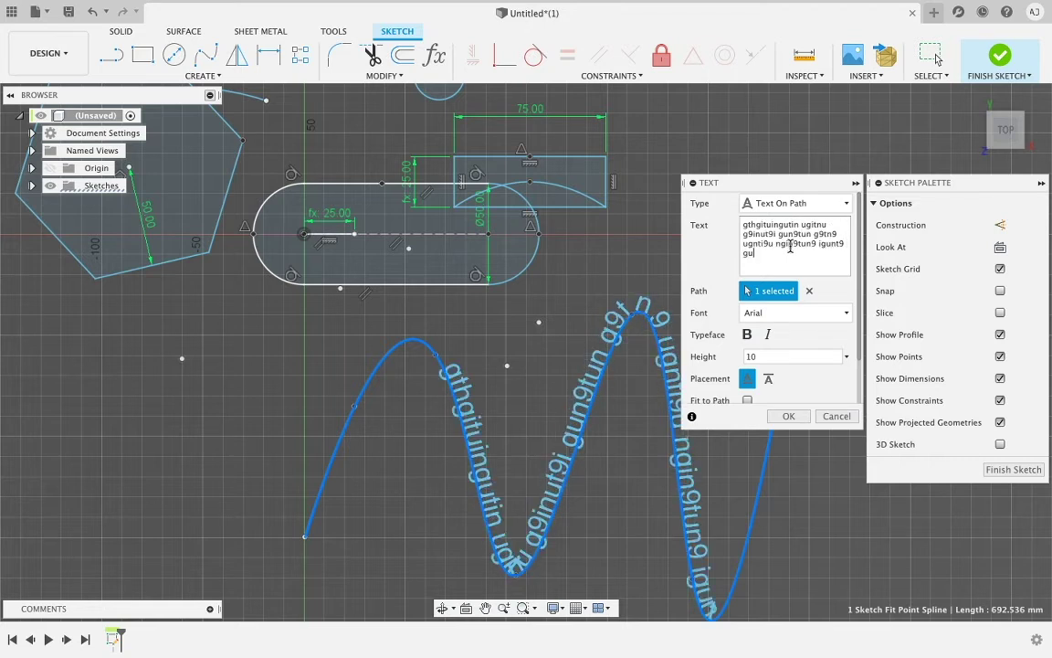
type("n9tun g9tun9 gunt9 ung9tnu")
- Compare left and right alignment of the path text, and keep it left-aligned from the spline's start
scroll(799, 345, "down", 3)
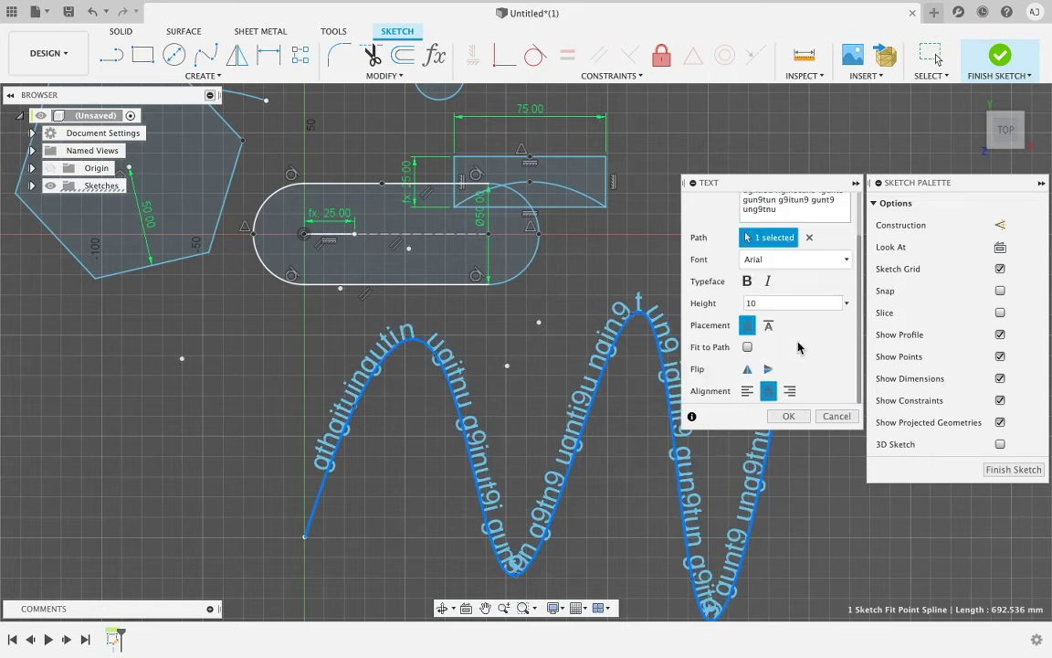
left_click(747, 391)
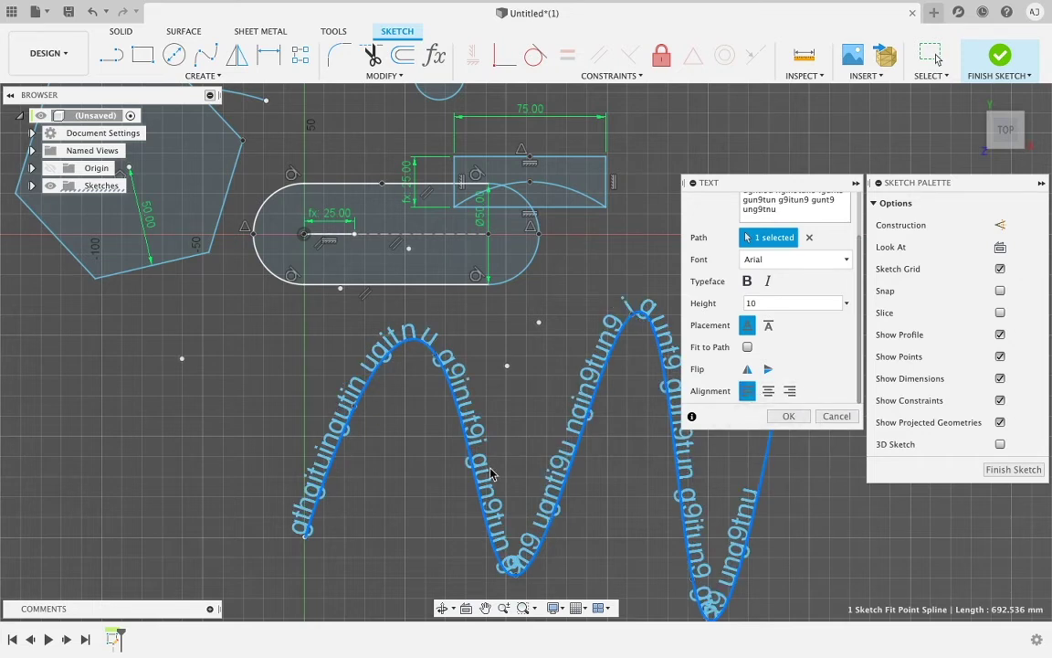
middle_click_drag(490, 473, 329, 404)
scroll(330, 402, "down", 3)
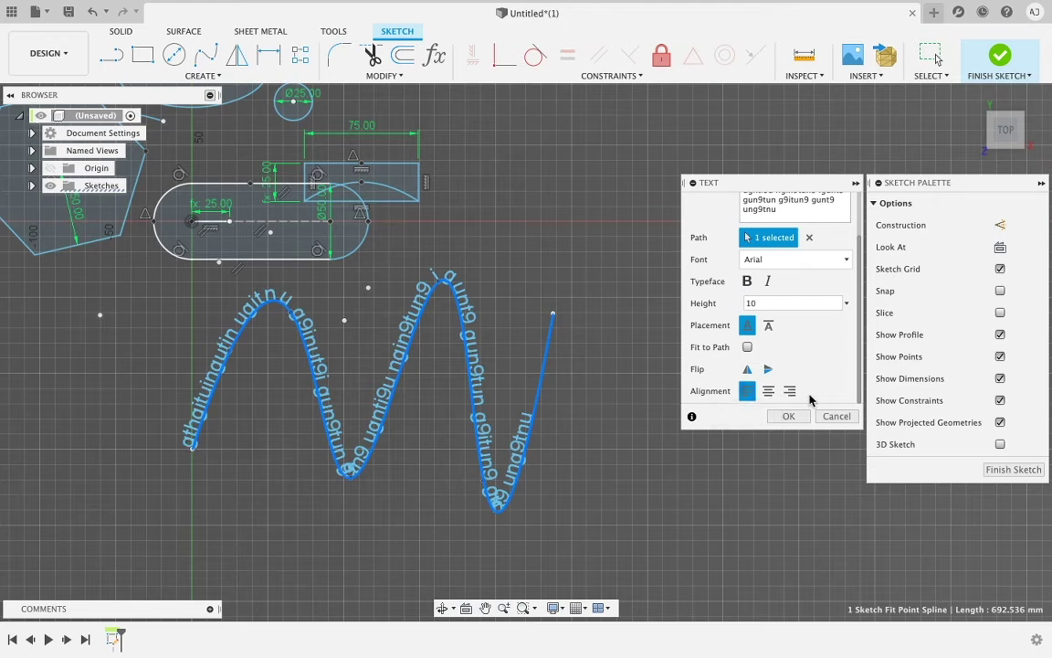
left_click(789, 392)
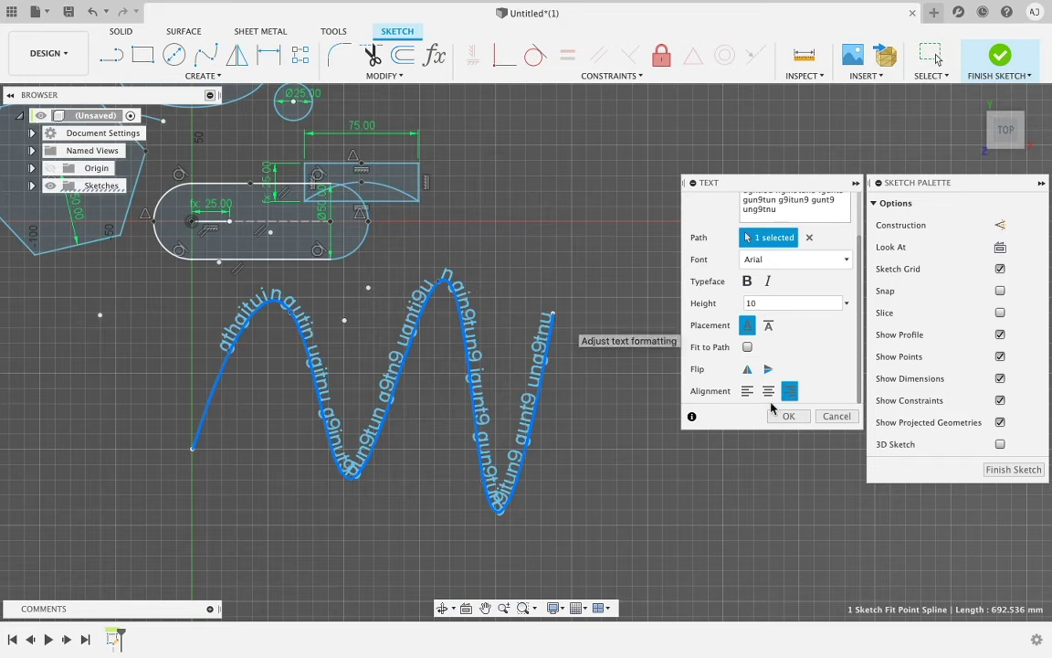
left_click(747, 391)
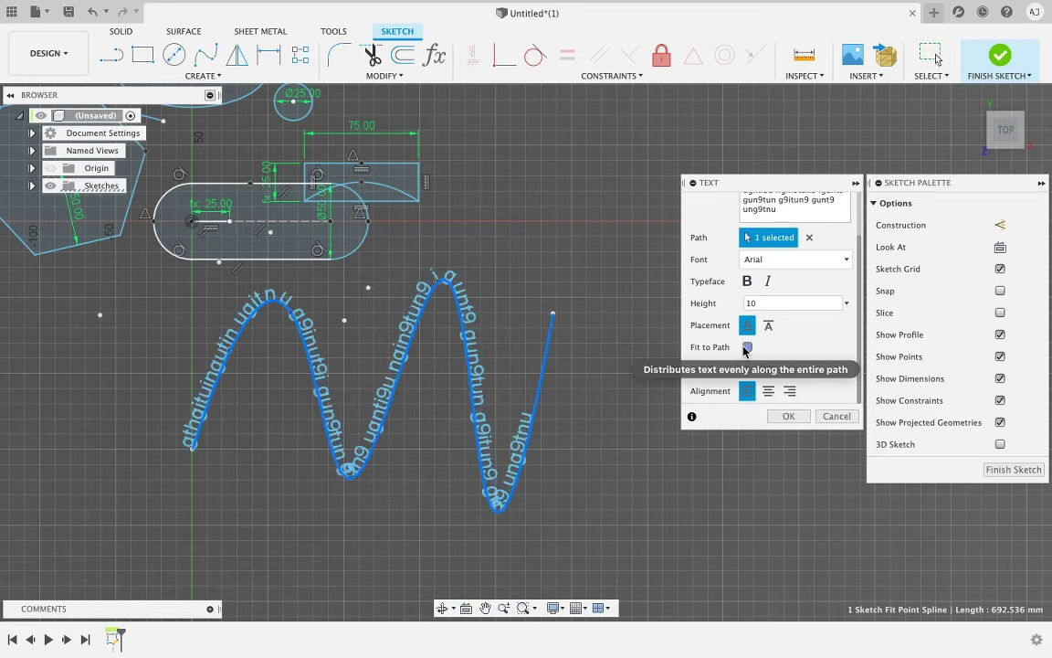
- Try fitting the text to the path, switch Fit to Path off again, and create the spline text
left_click(748, 348)
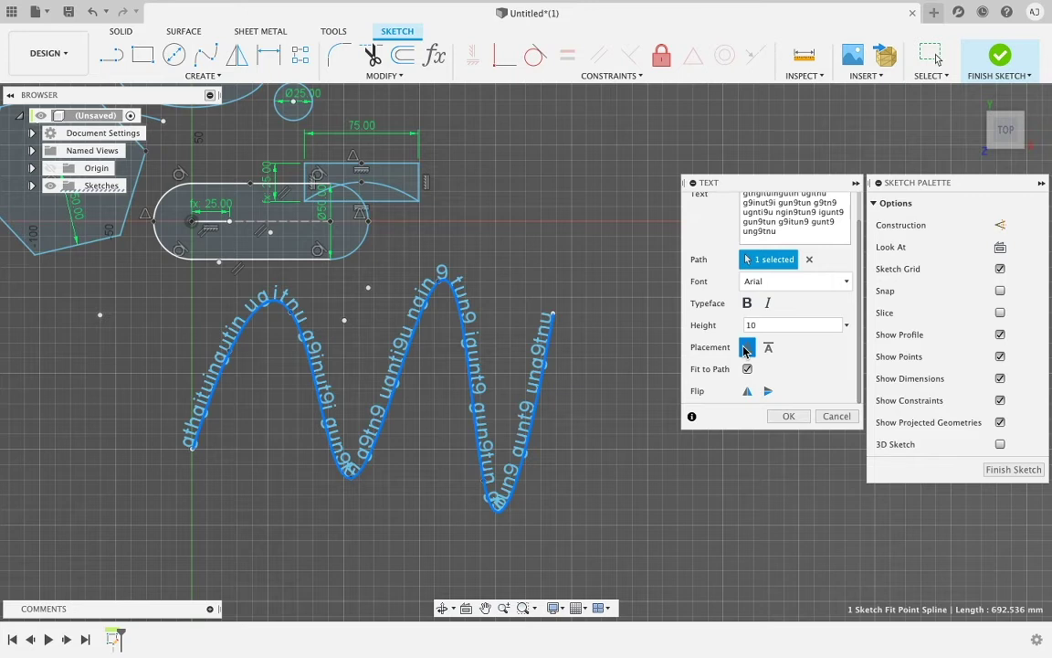
left_click(747, 369)
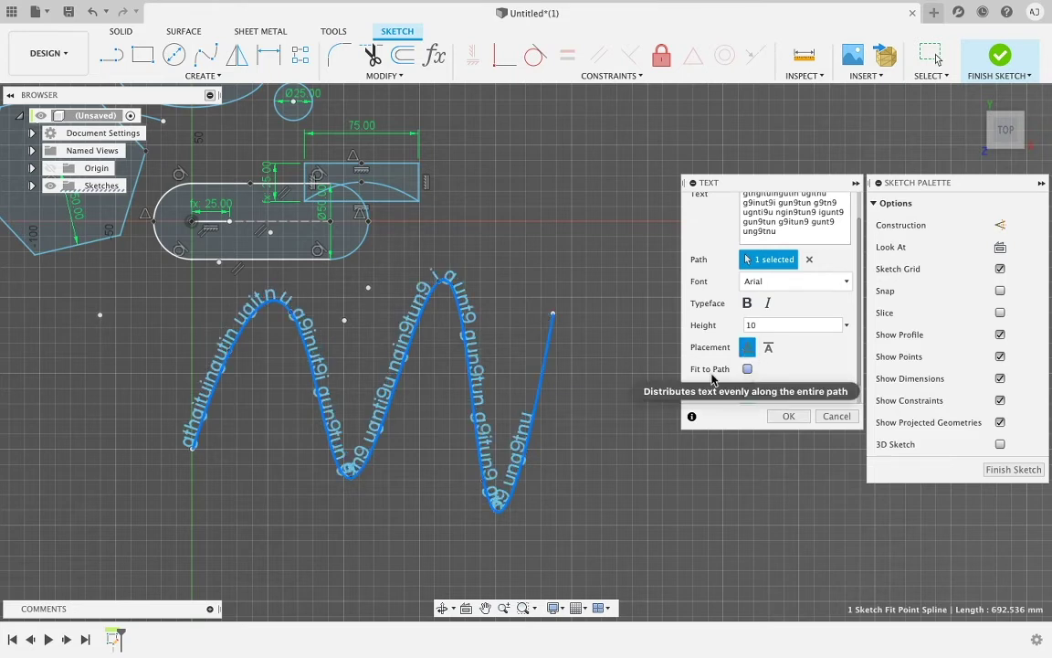
left_click(789, 415)
left_click(194, 76)
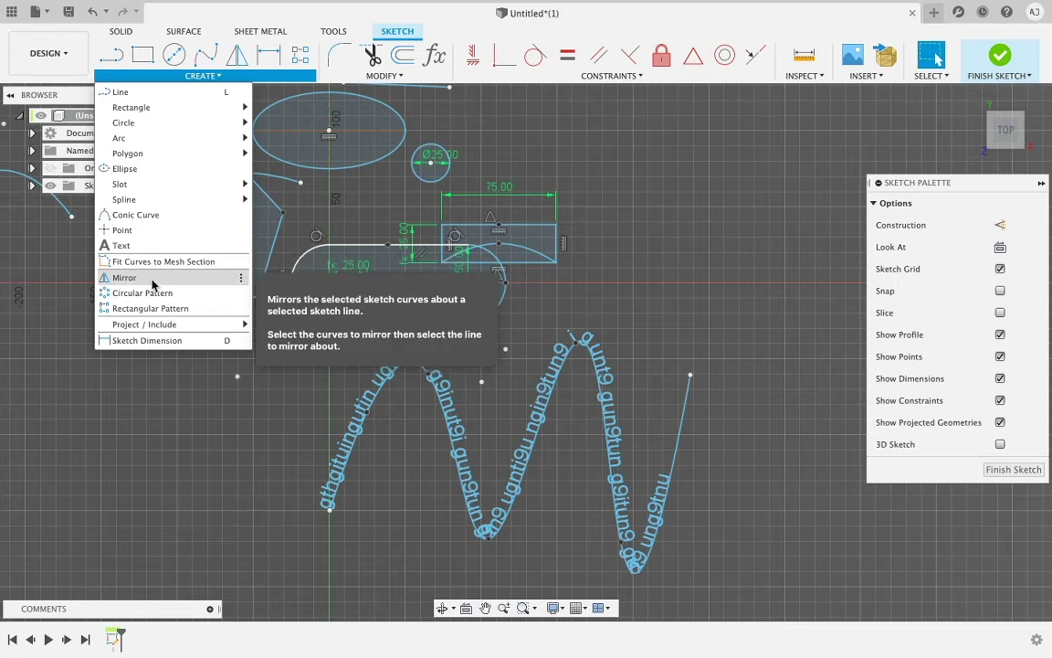
left_click(125, 278)
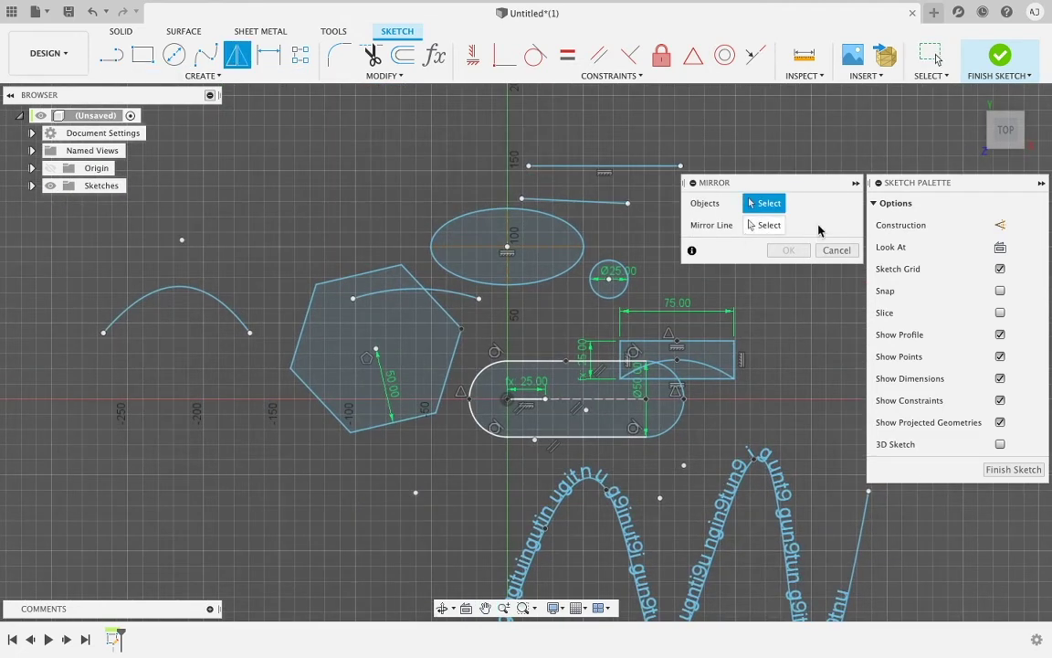
scroll(545, 246, "up", 5)
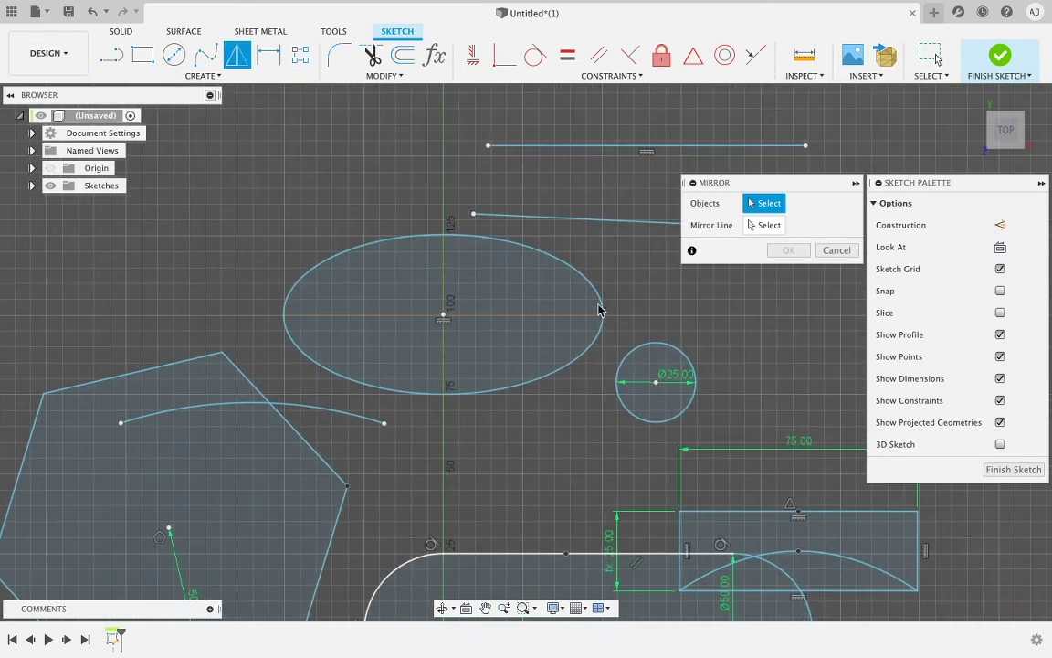
left_click(635, 357)
left_click(762, 227)
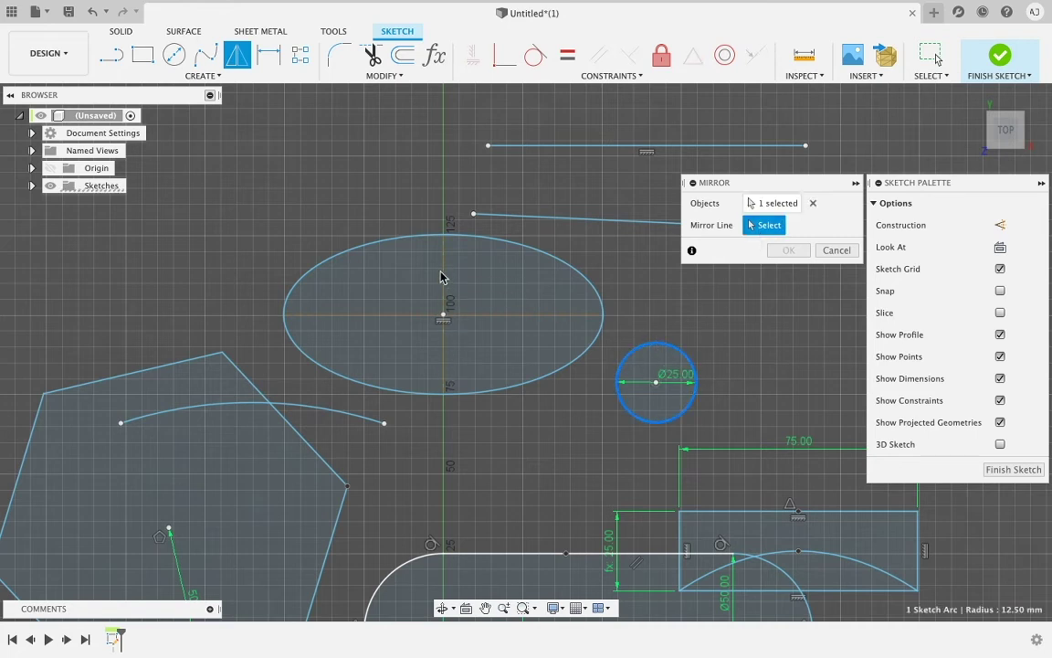
left_click(848, 254)
scroll(681, 341, "down", 3)
middle_click_drag(665, 368, 338, 177)
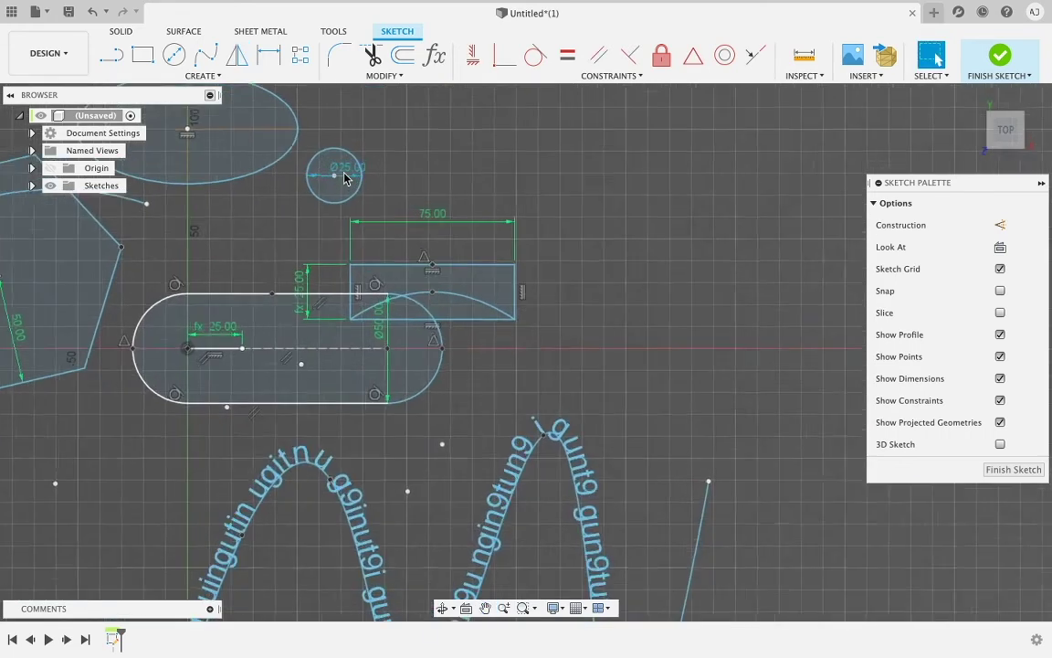
- Mirror the 25 mm circle about the left edge of the 75 mm wide rectangle
scroll(322, 131, "up", 2)
middle_click_drag(323, 131, 355, 143)
left_click(236, 55)
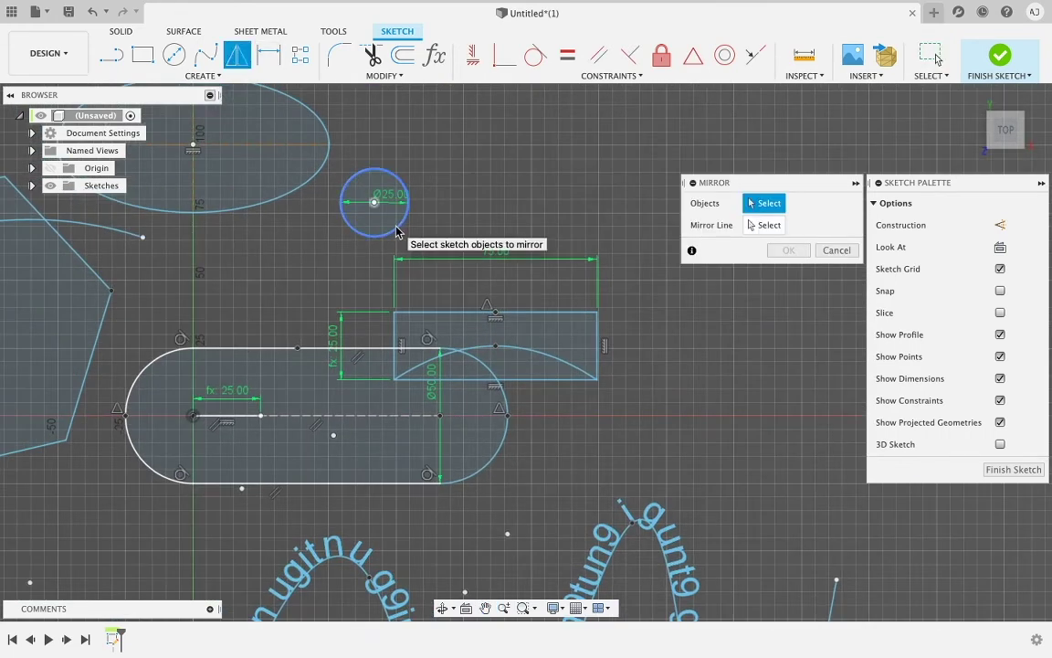
left_click(399, 226)
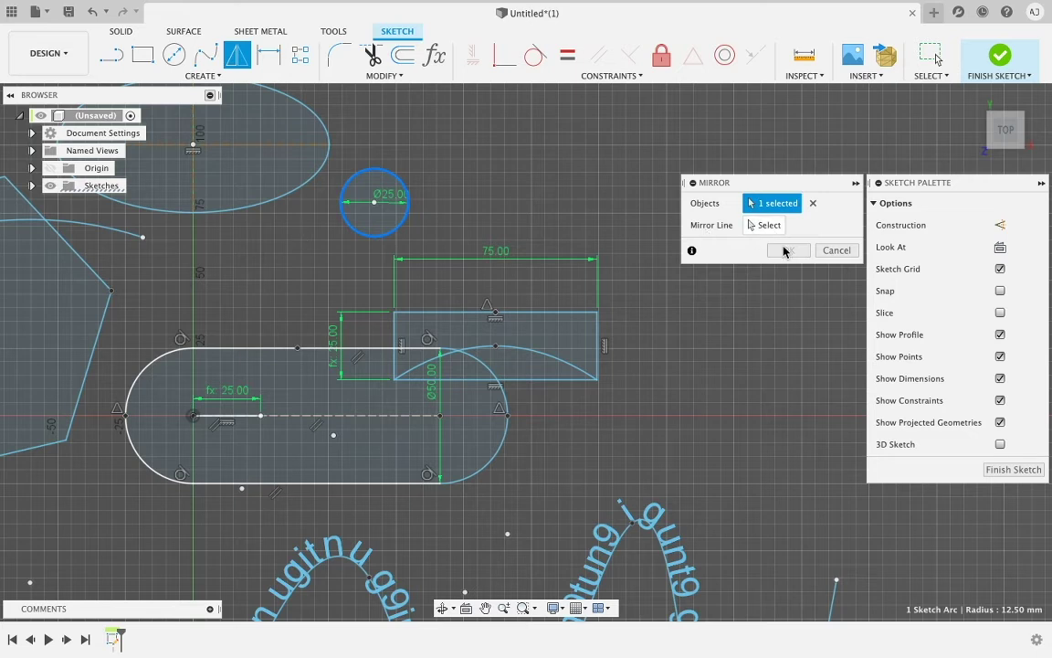
left_click(766, 226)
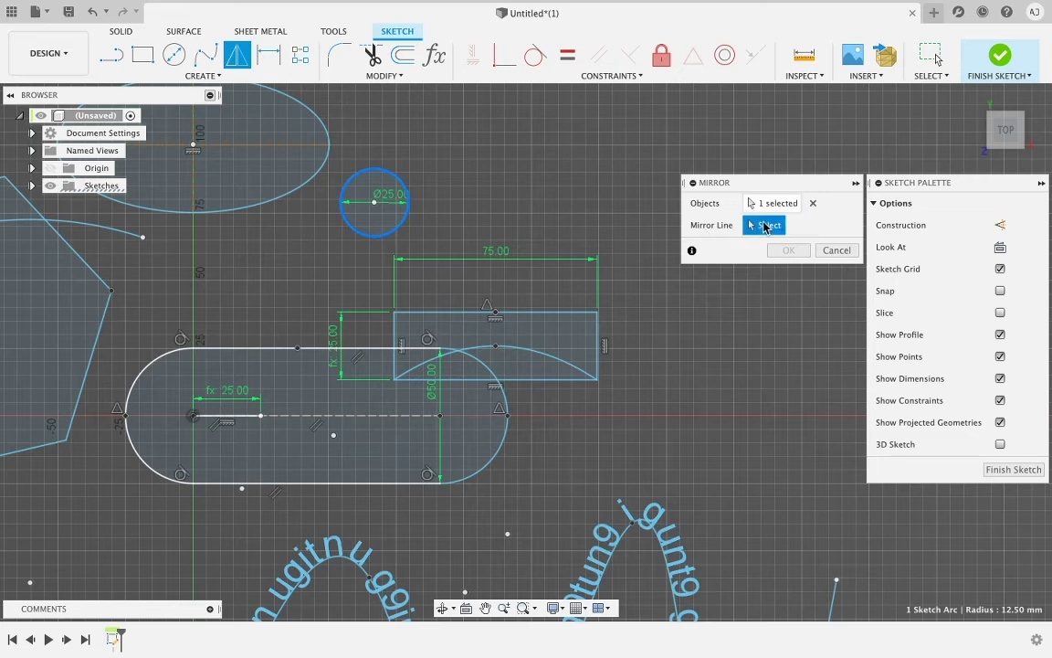
left_click(392, 338)
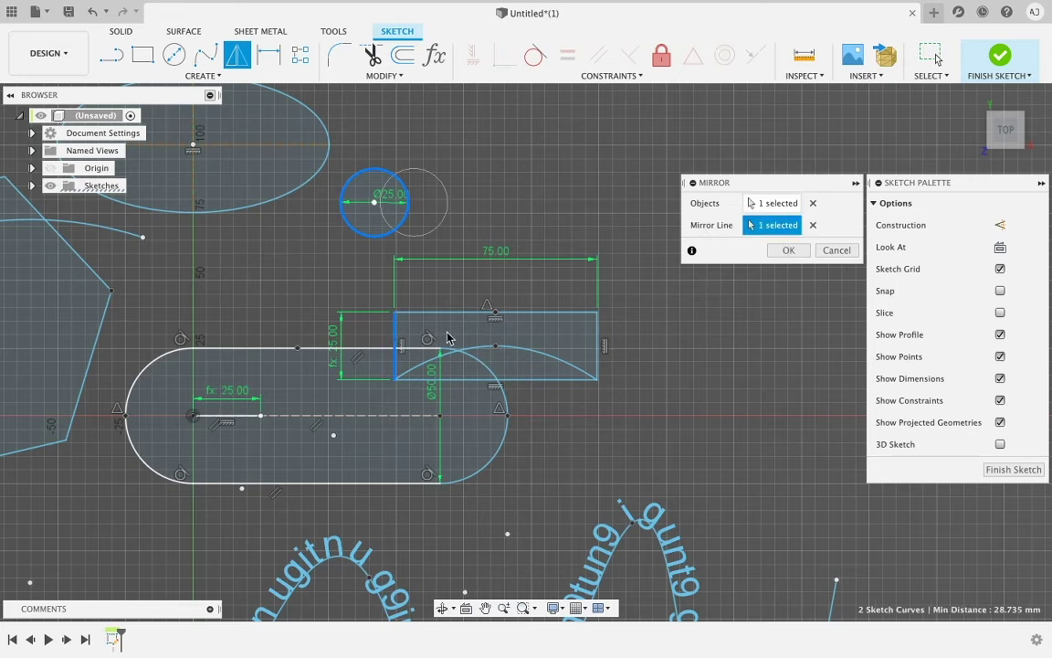
left_click(788, 251)
- Set up a circular pattern of the slot's upper straight line around the sketch origin with full angular spacing
scroll(400, 416, "up", 5)
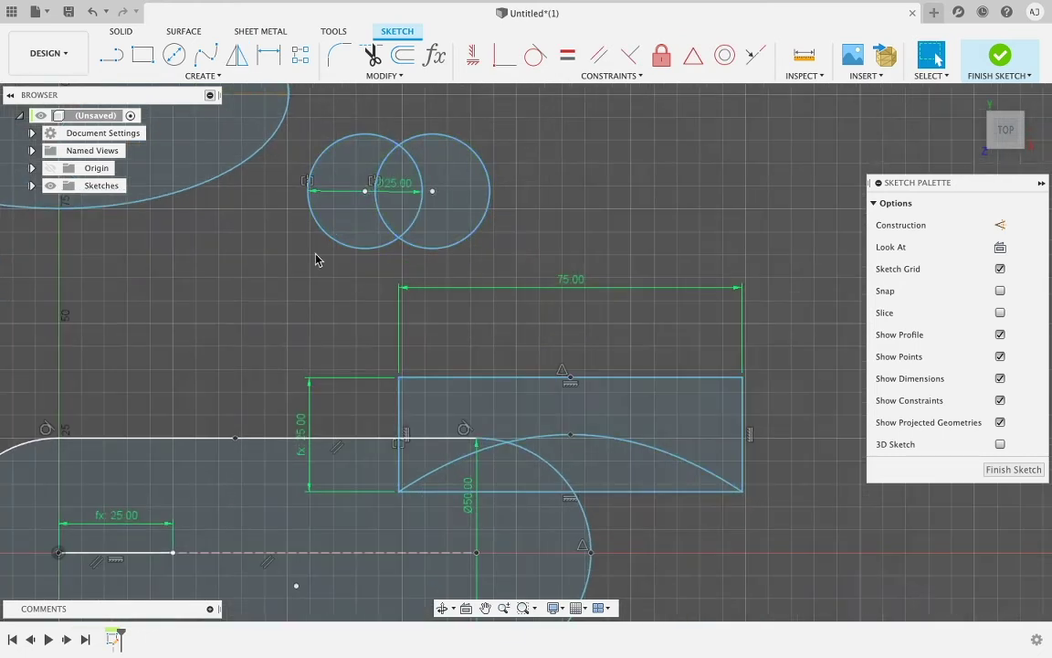
left_click(235, 81)
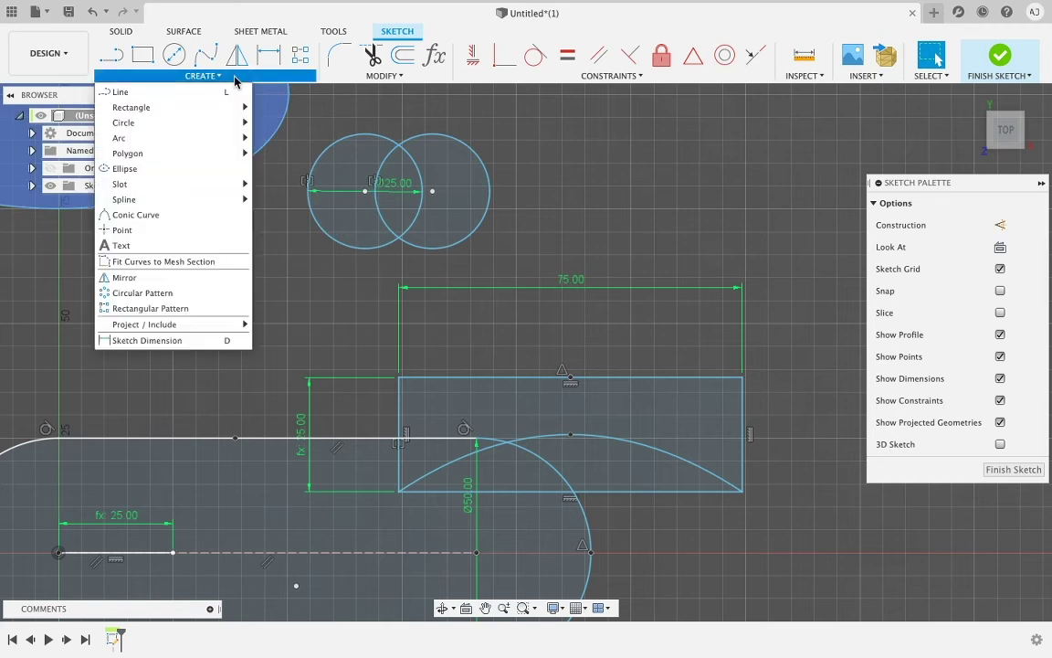
left_click(138, 295)
scroll(353, 358, "down", 8)
middle_click_drag(269, 351, 514, 343)
scroll(313, 354, "up", 4)
middle_click_drag(181, 327, 208, 286)
scroll(226, 289, "up", 1)
mouse_move(465, 457)
middle_mouse_down()
mouse_move(394, 449)
mouse_move(287, 457)
middle_mouse_up()
scroll(465, 247, "up", 2)
middle_click_drag(512, 283, 399, 248)
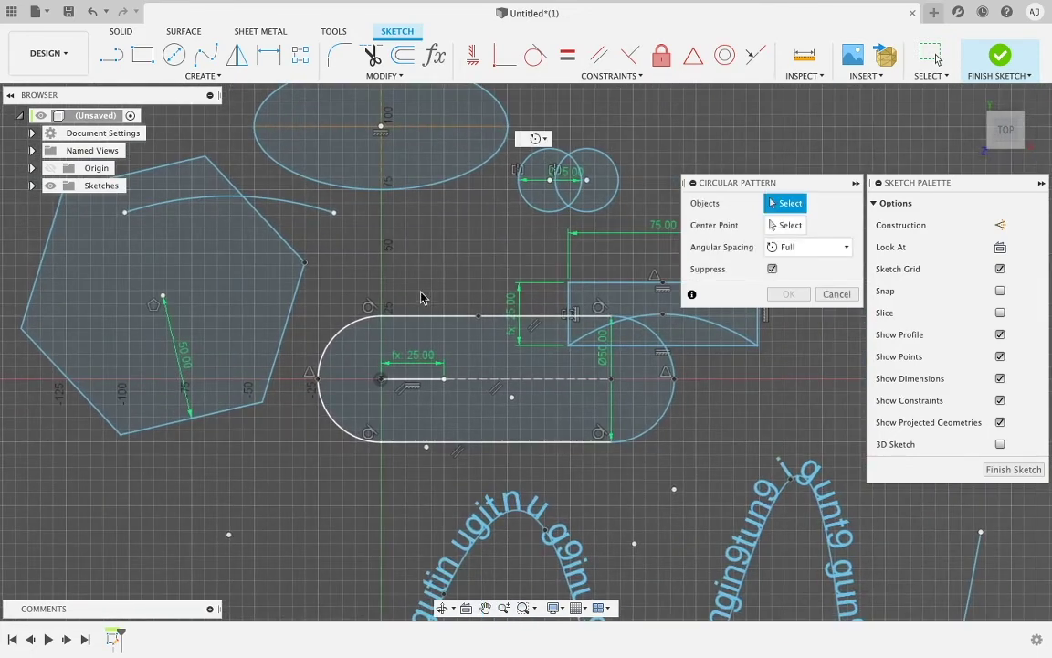
left_click(559, 316)
left_click(787, 230)
left_click(798, 209)
left_click(788, 226)
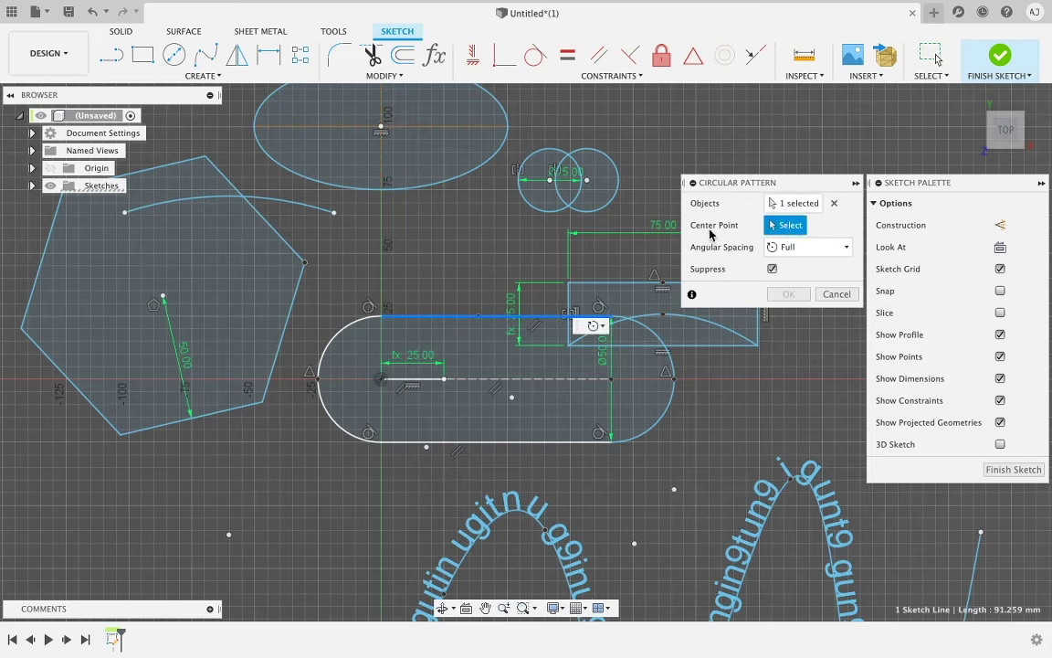
scroll(382, 384, "up", 3)
left_click(381, 379)
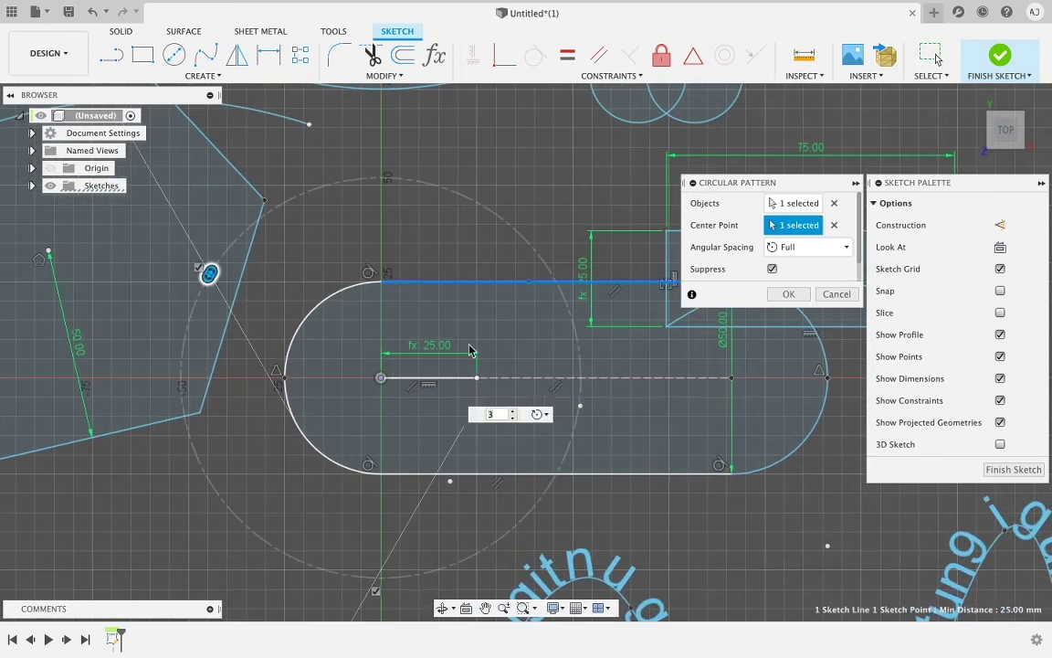
- Set the circular pattern's quantity to 8 and suppress one of the copies
scroll(456, 349, "down", 3)
scroll(457, 348, "down", 2)
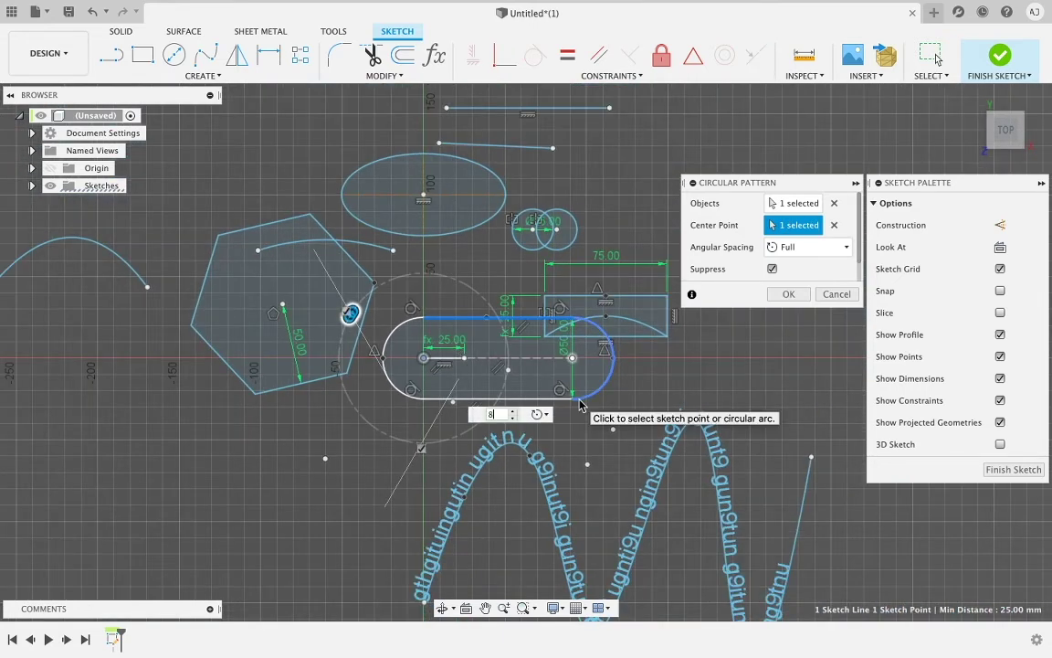
scroll(388, 346, "up", 3)
scroll(786, 266, "down", 1)
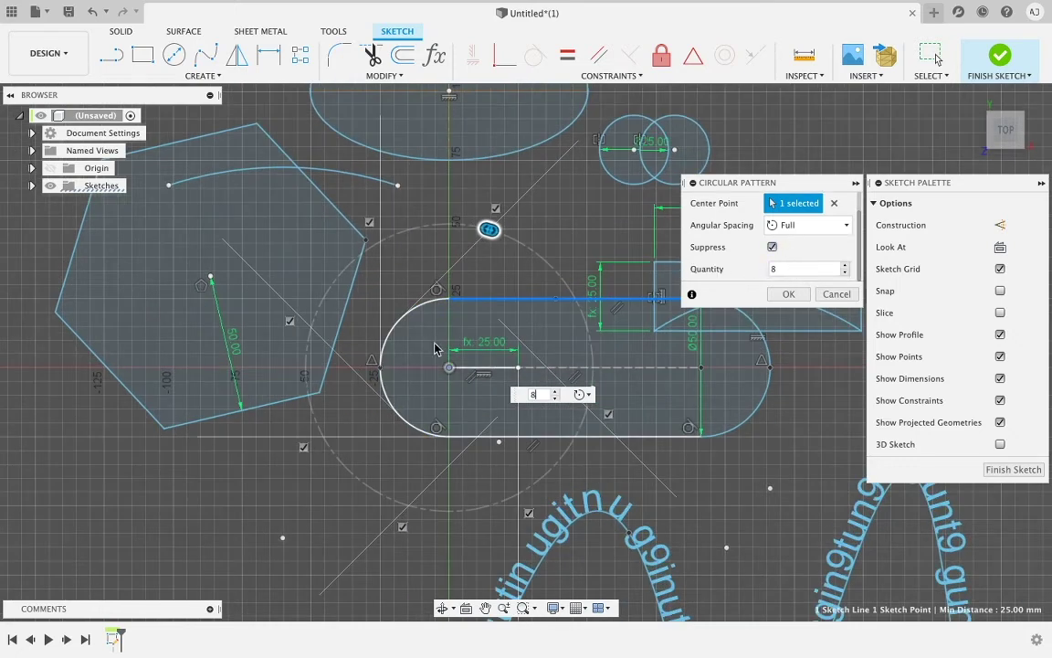
left_click(294, 325)
left_click(299, 325)
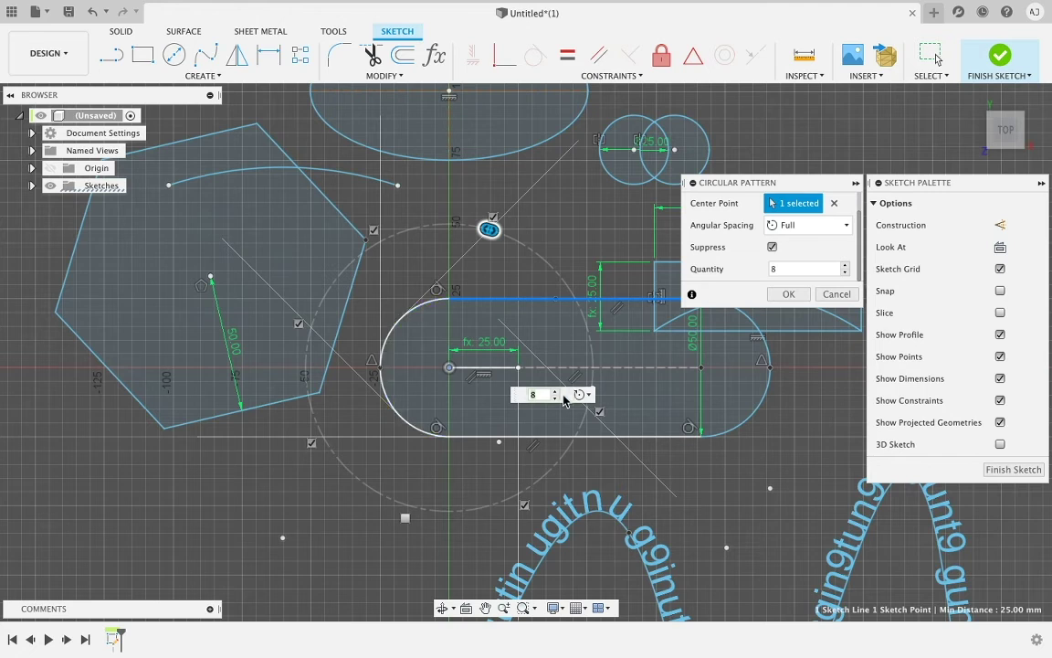
- Raise the circular pattern's quantity to 12, keep suppression enabled, and create the pattern
key("Return")
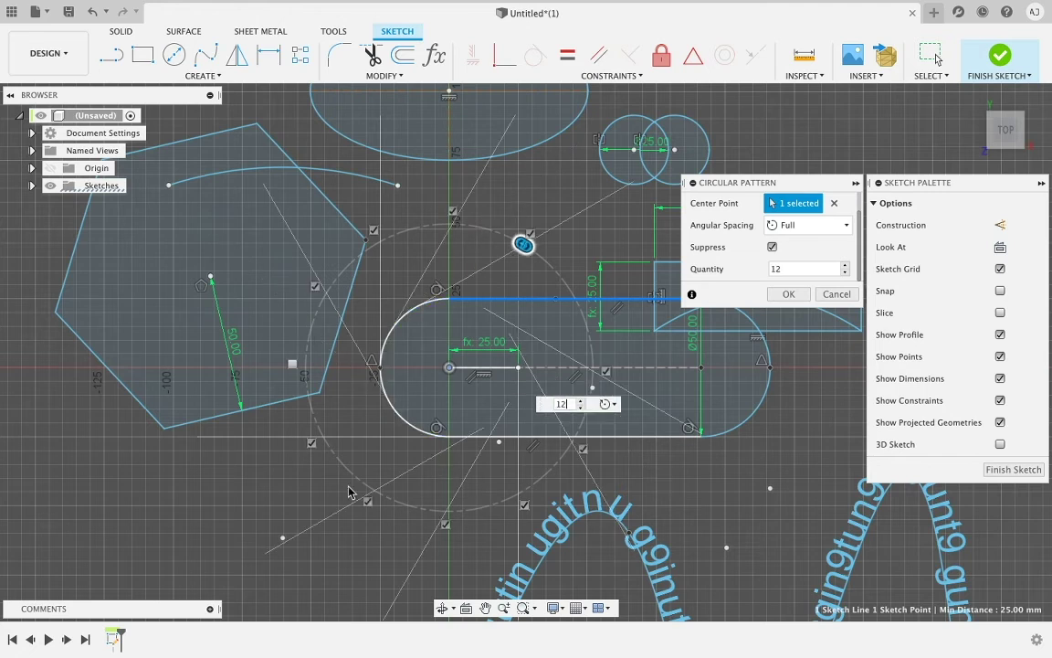
left_click(773, 247)
left_click(773, 247)
left_click(782, 295)
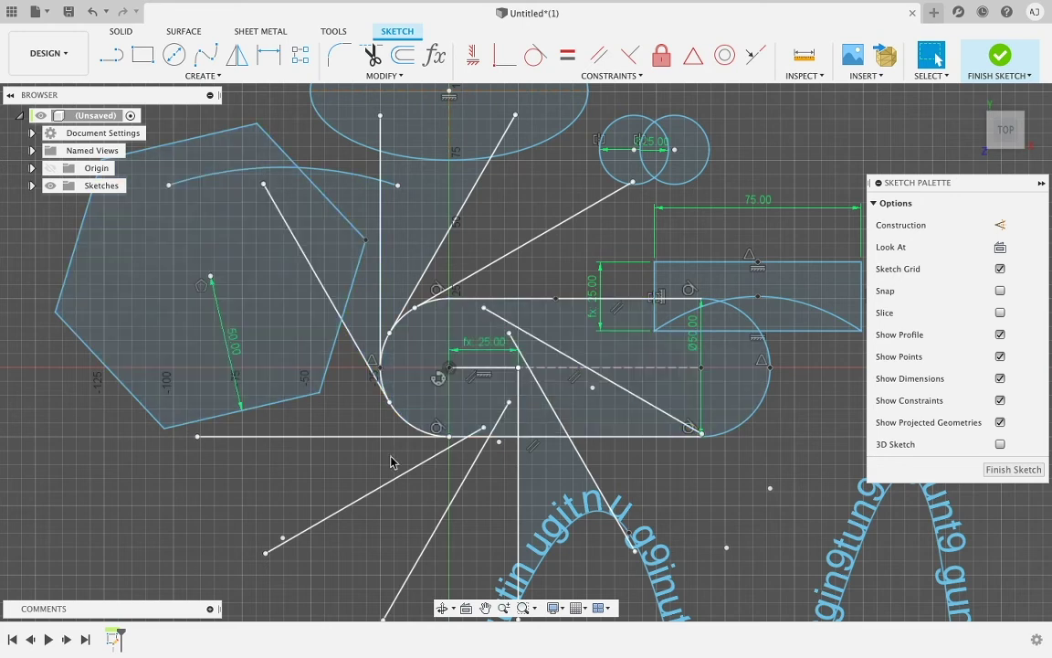
- Start a rectangular pattern with the upper horizontal line above the ellipse as its object
scroll(340, 402, "down", 3)
middle_click_drag(409, 313, 373, 324)
scroll(376, 310, "down", 2)
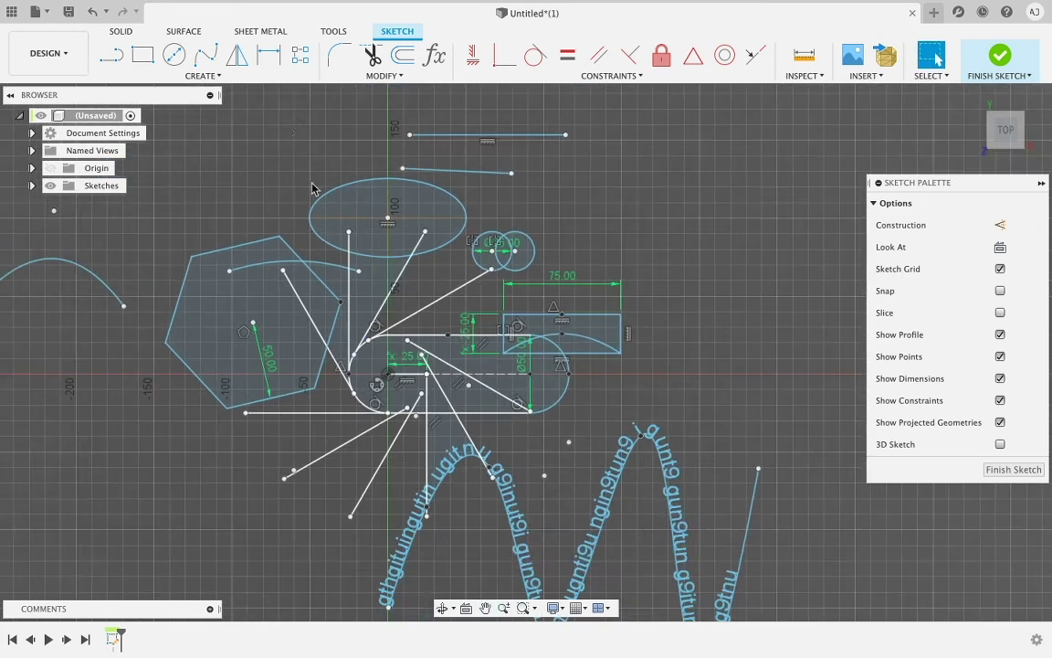
left_click(233, 77)
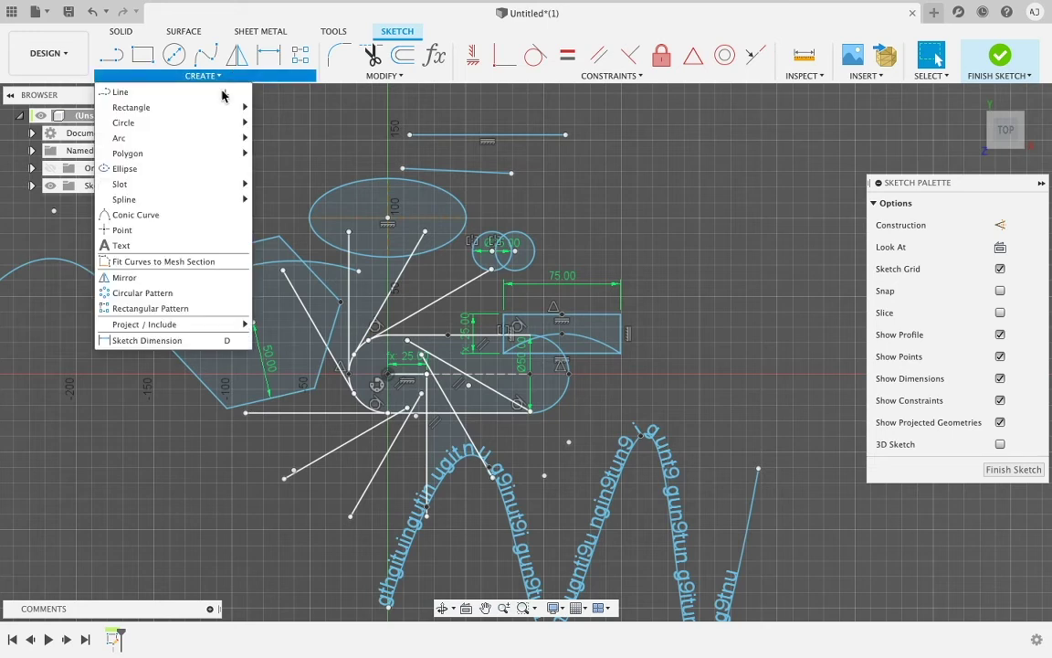
left_click(142, 309)
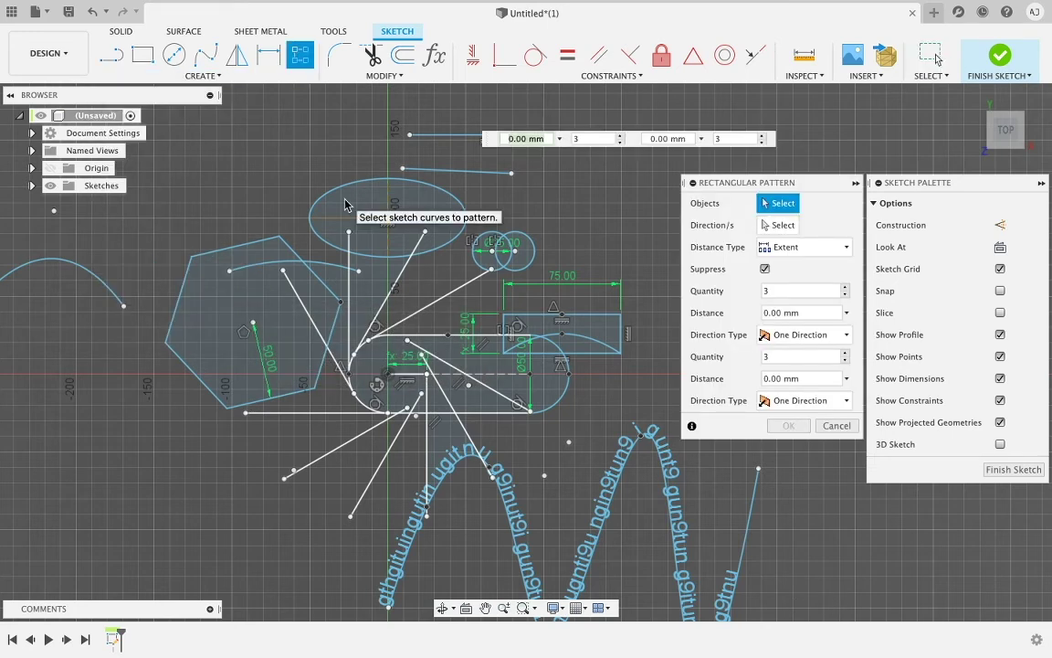
scroll(451, 203, "up", 2)
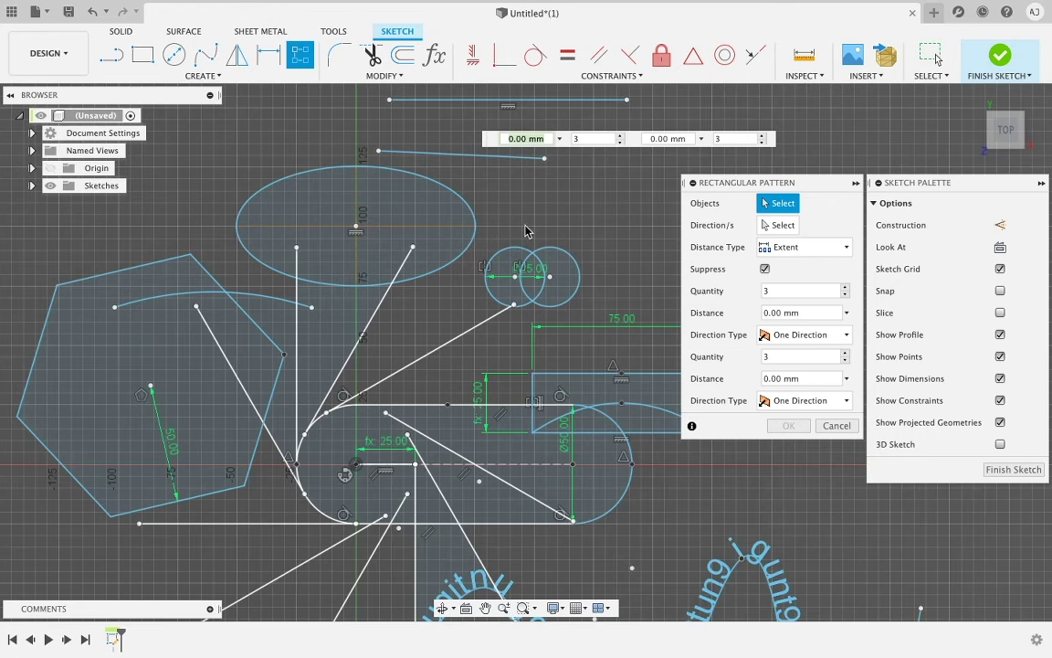
mouse_move(526, 231)
middle_mouse_down()
mouse_move(478, 307)
mouse_move(486, 387)
middle_mouse_up()
middle_click_drag(564, 320, 519, 388)
left_click(430, 356)
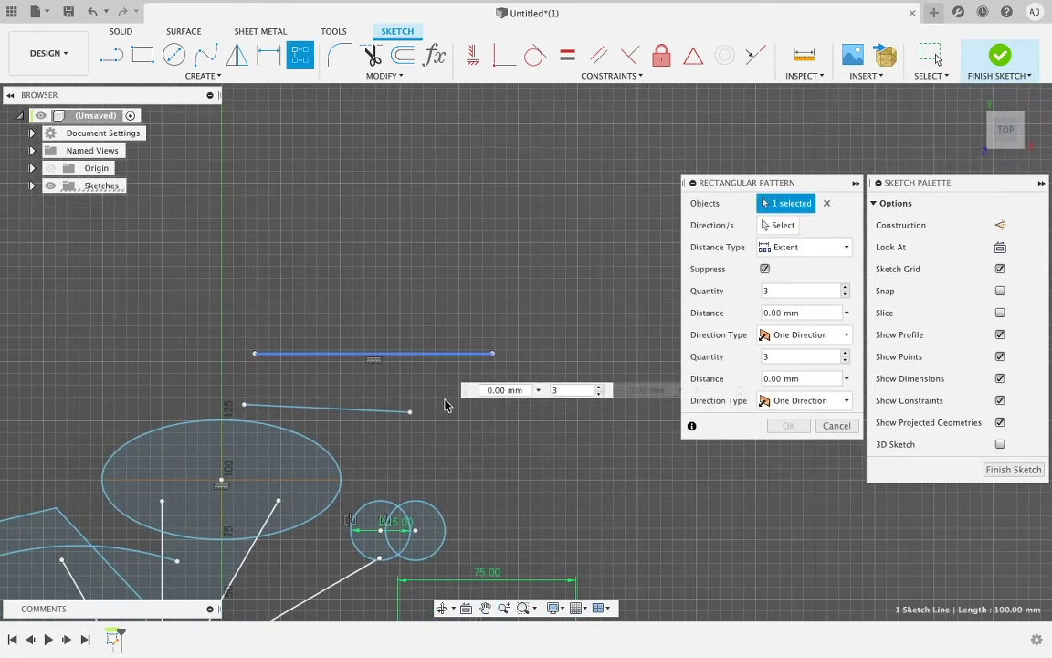
- Extend the rectangular pattern 90 mm upward and 245 mm to the right
left_click_drag(375, 339, 388, 191)
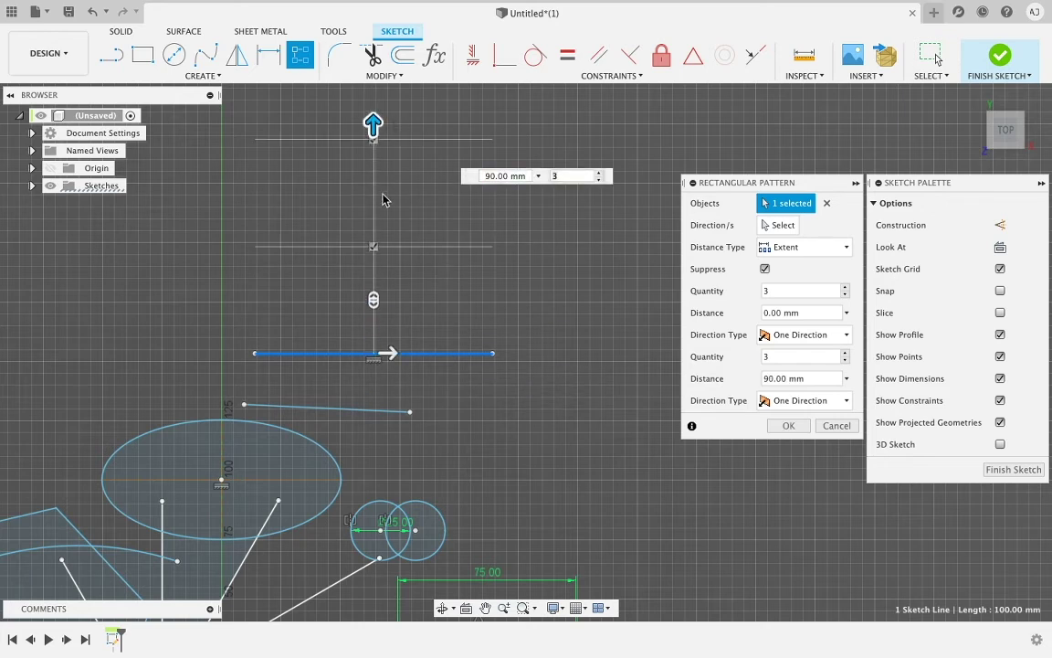
left_click_drag(387, 361, 968, 393)
scroll(420, 321, "down", 5)
middle_click_drag(420, 320, 275, 316)
scroll(402, 320, "up", 2)
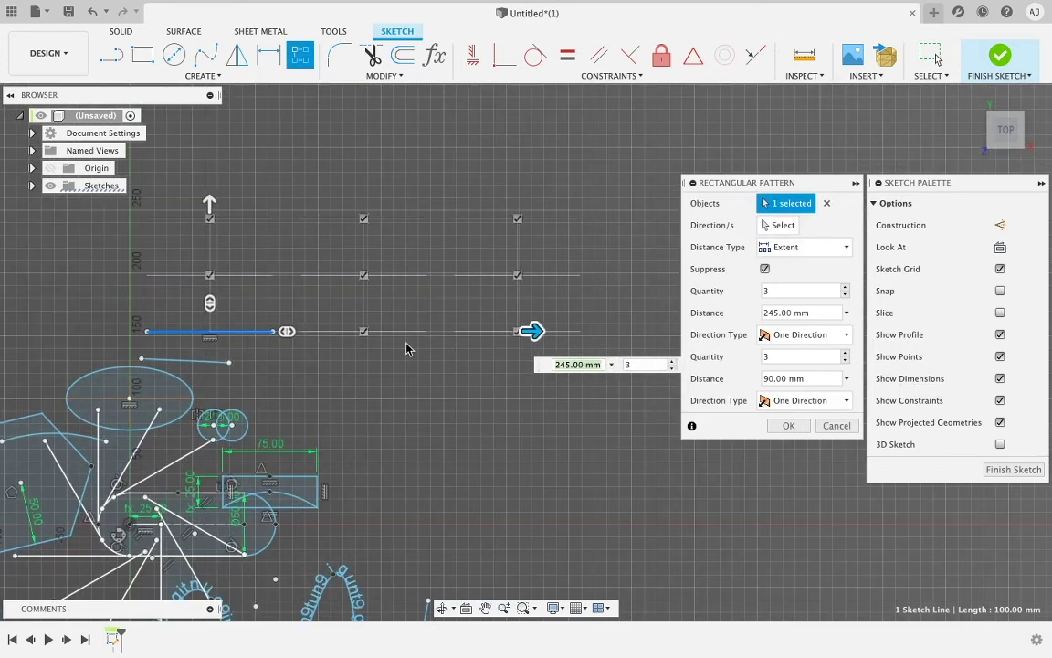
- Switch the rectangular pattern's distance type to Spacing and set the vertical spacing to 20 mm
left_click(803, 248)
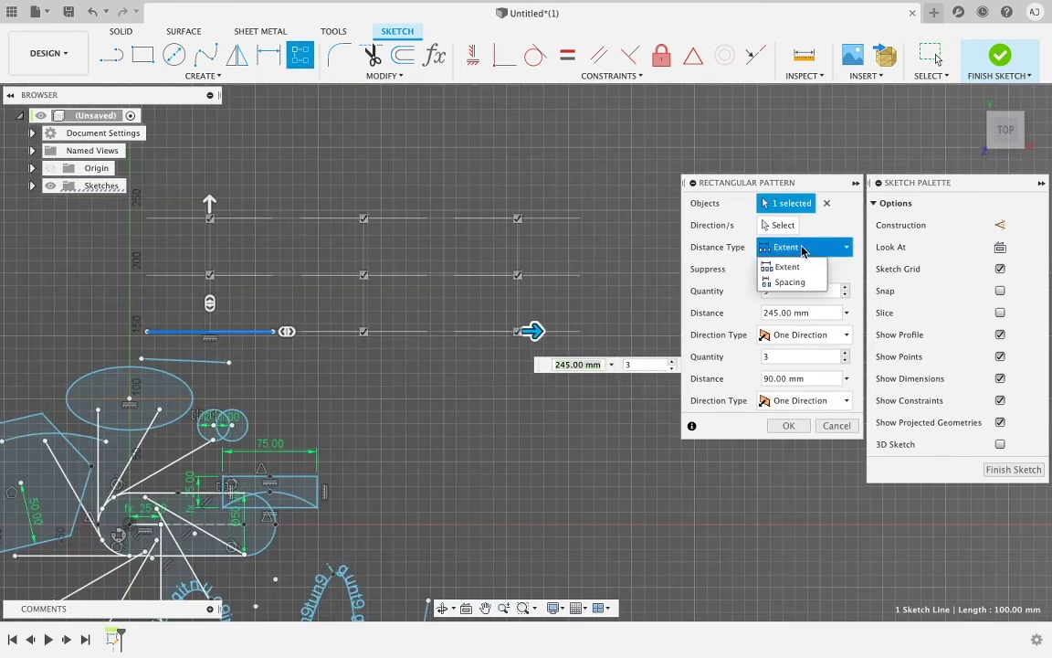
left_click(777, 226)
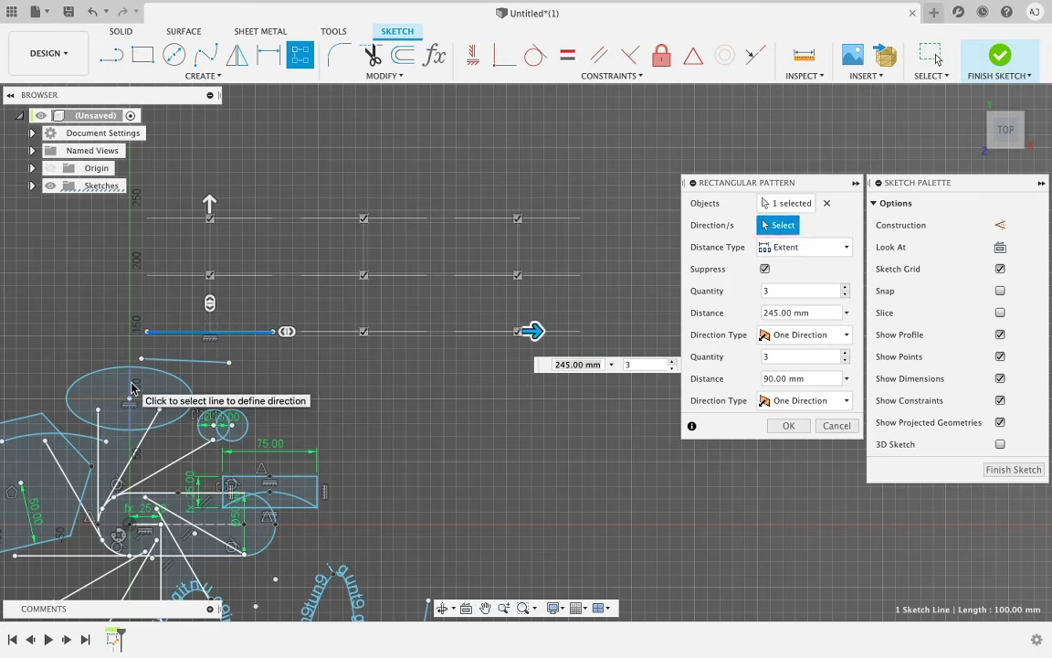
left_click(803, 246)
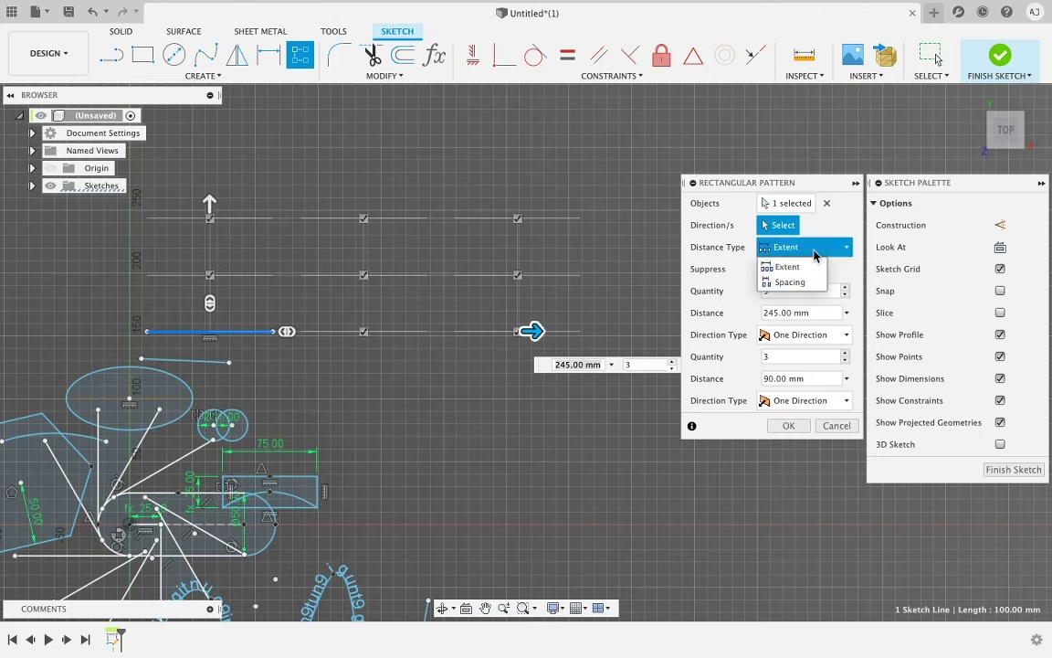
left_click(811, 285)
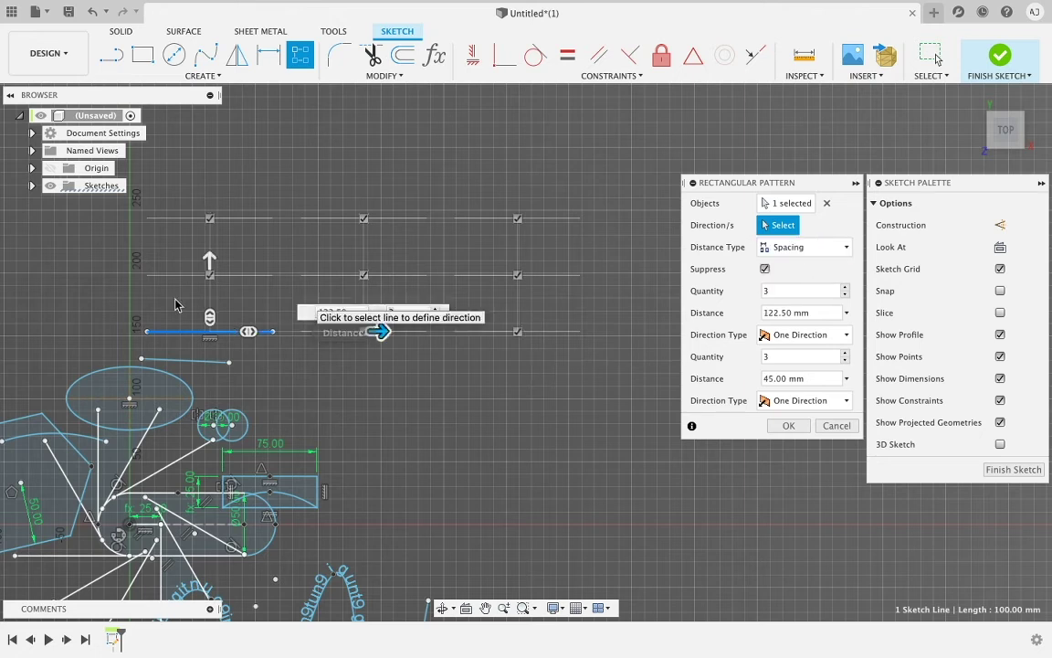
left_click(212, 261)
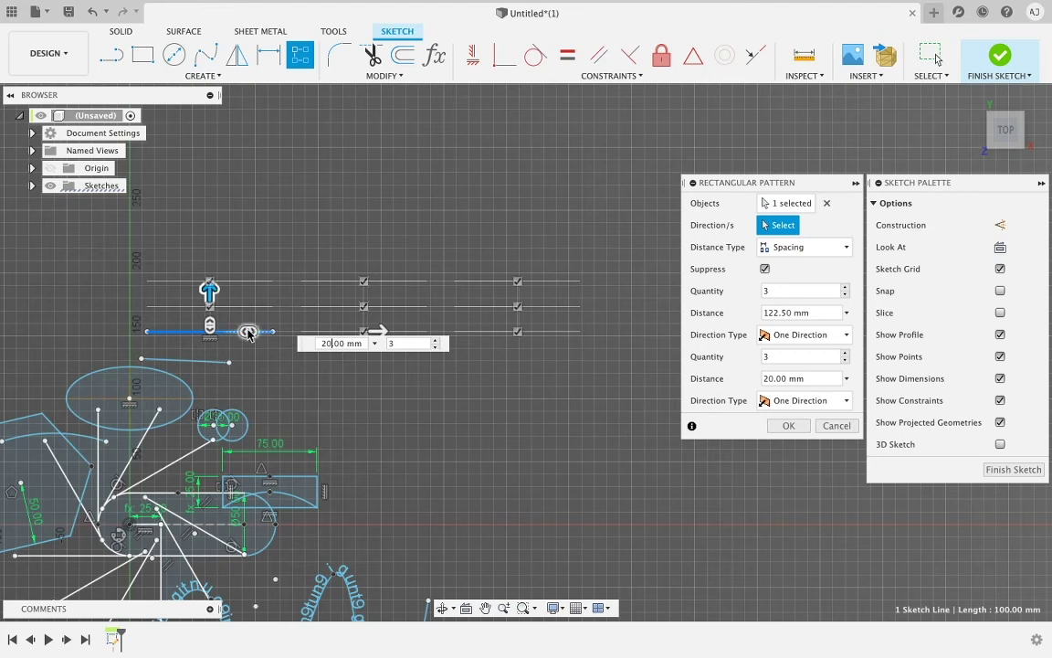
- Set the pattern's horizontal direction to a quantity of 4 with 100 mm spacing
left_click(378, 331)
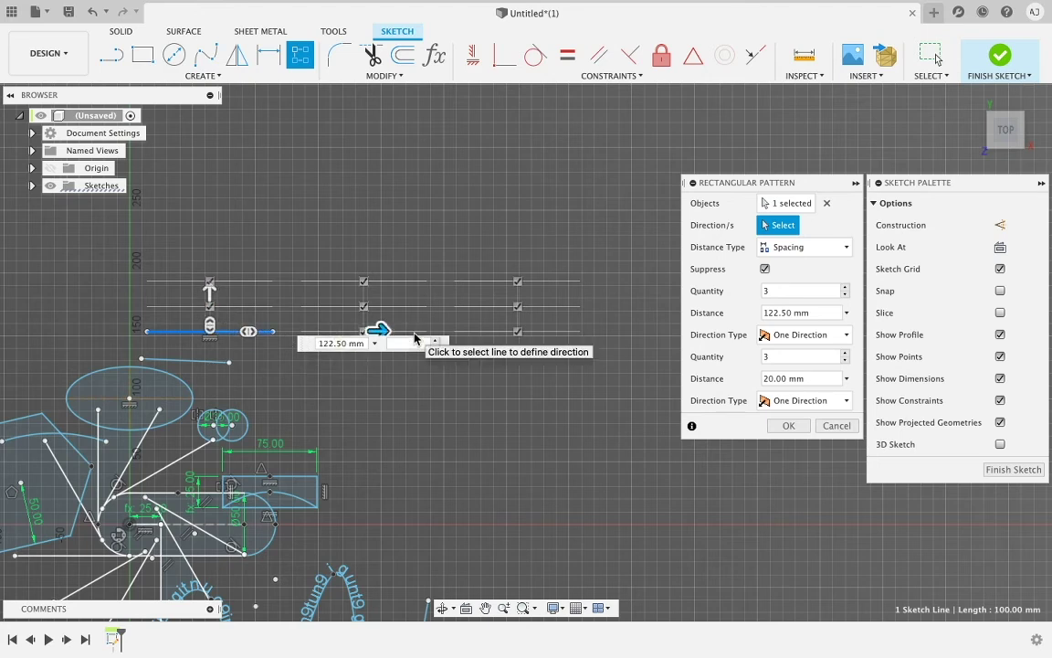
type("4")
left_click(480, 369)
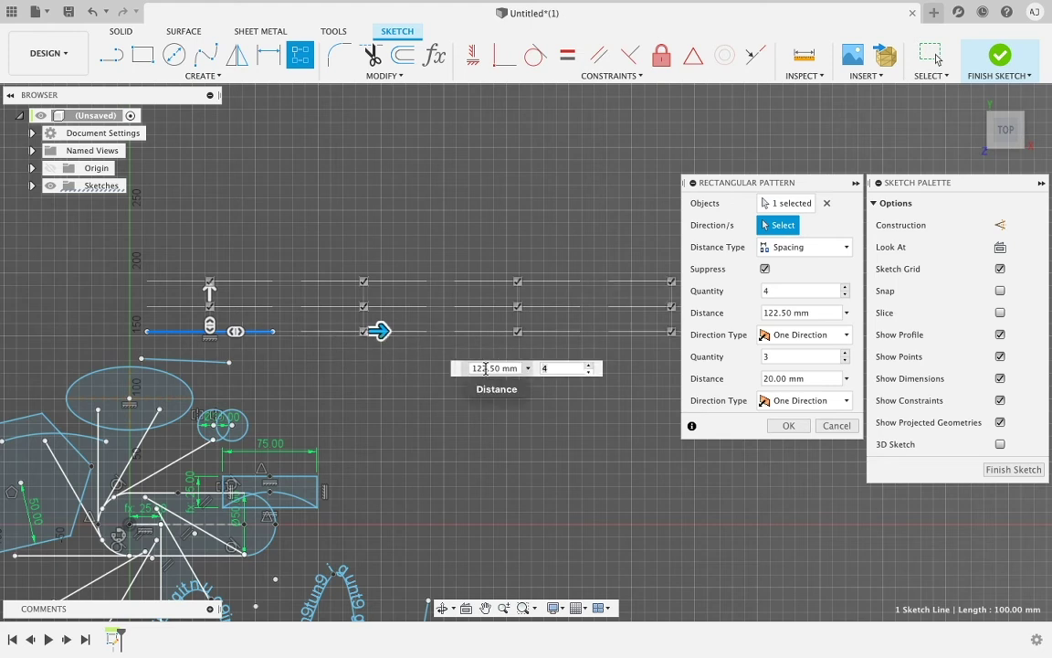
type("100.")
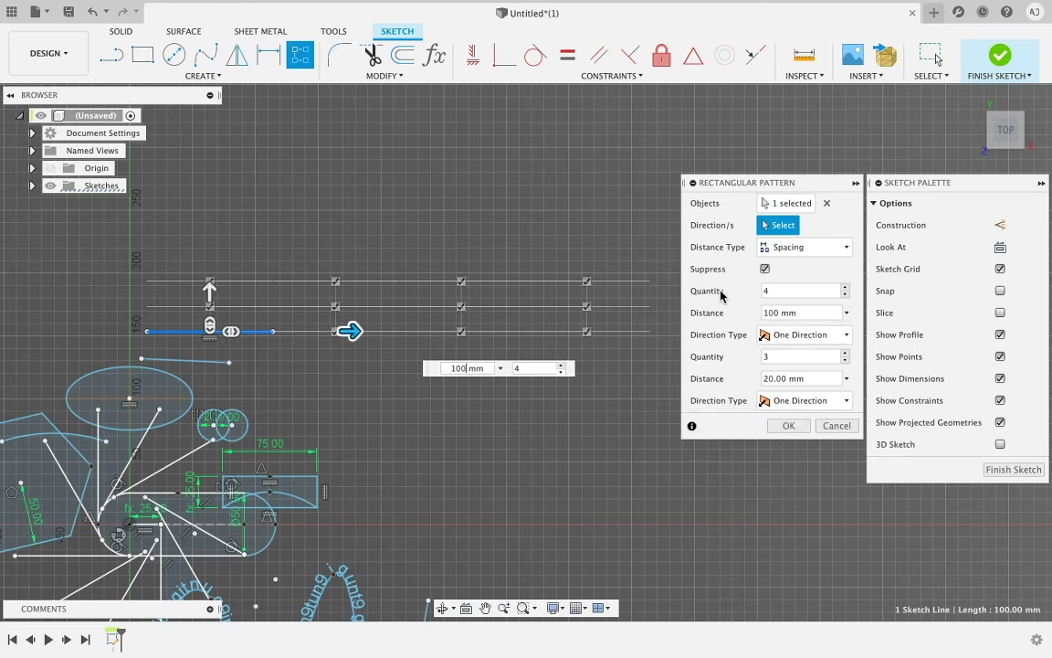
left_click(209, 291)
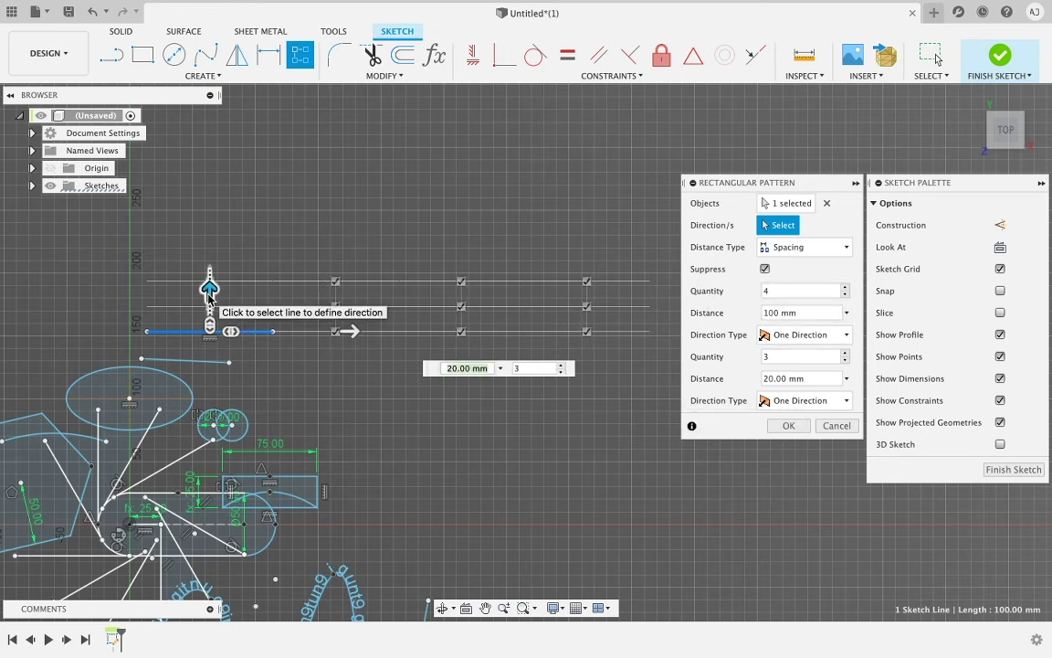
left_click(356, 330)
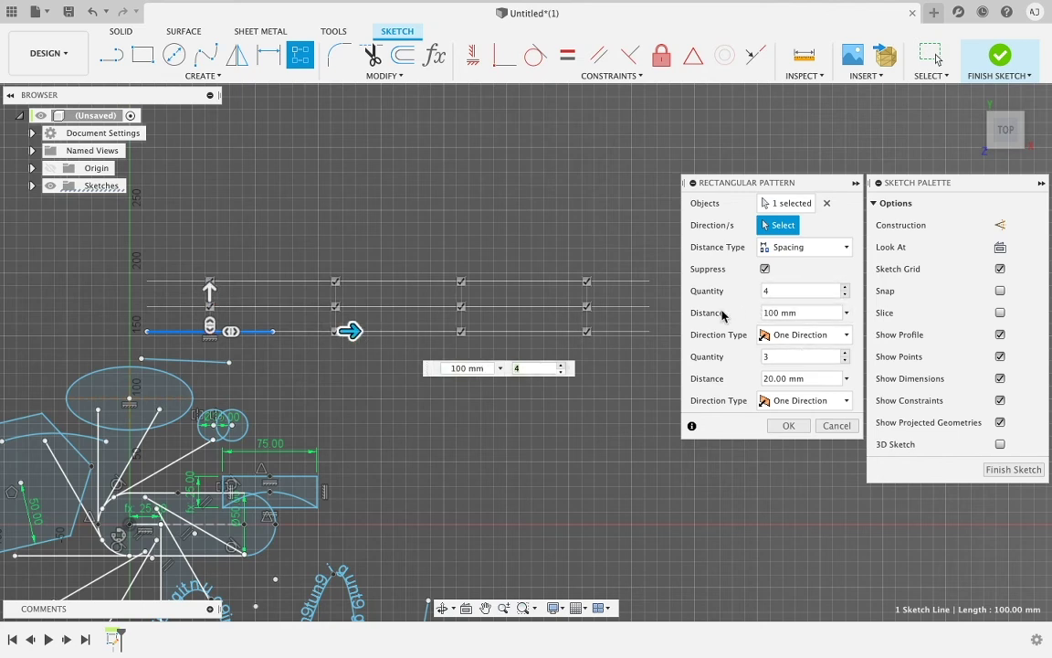
- Try the Symmetric direction type for the horizontal copies, return it to One Direction, and create the rectangular pattern
left_click(796, 336)
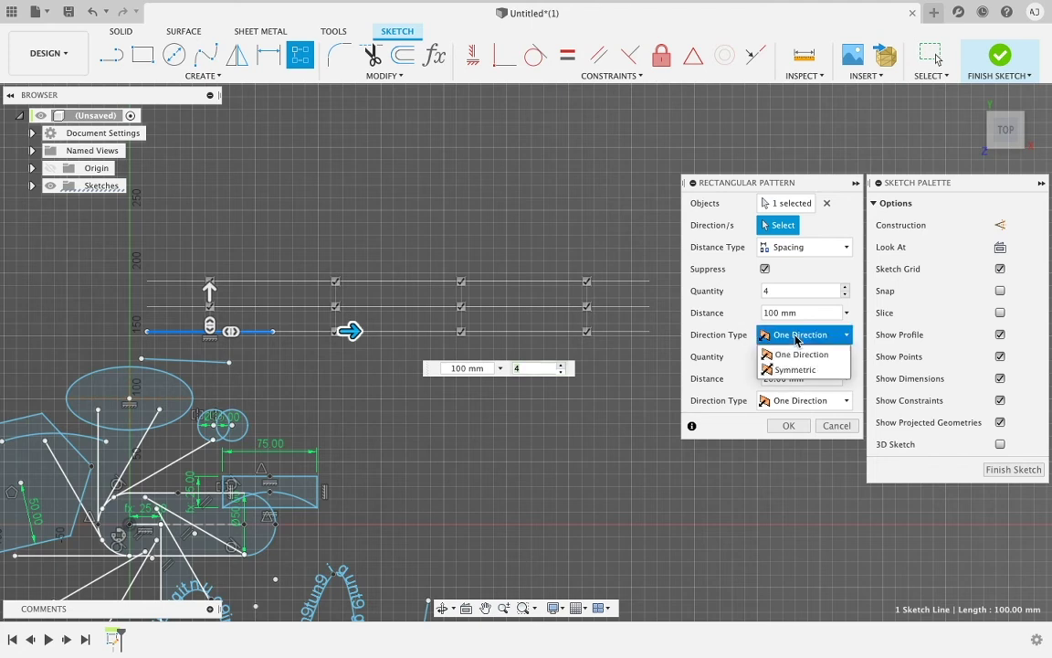
left_click(802, 369)
scroll(235, 383, "down", 3)
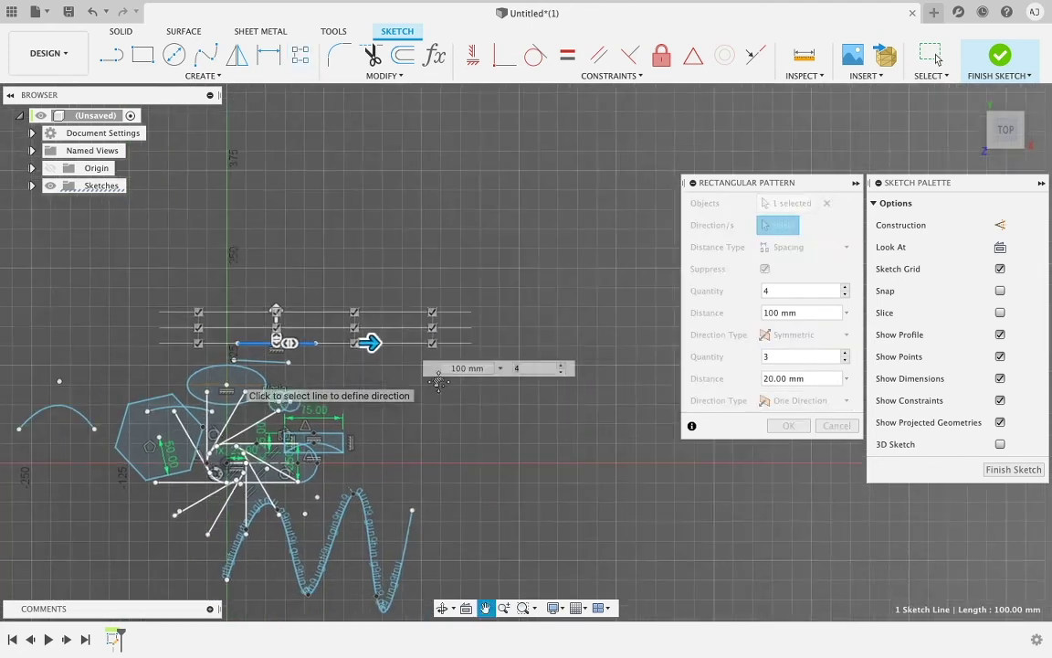
middle_click_drag(140, 382, 374, 388)
scroll(374, 387, "up", 2)
scroll(373, 387, "up", 2)
left_click(797, 335)
left_click(788, 353)
mouse_move(575, 395)
middle_mouse_down()
mouse_move(317, 387)
mouse_move(342, 387)
middle_mouse_up()
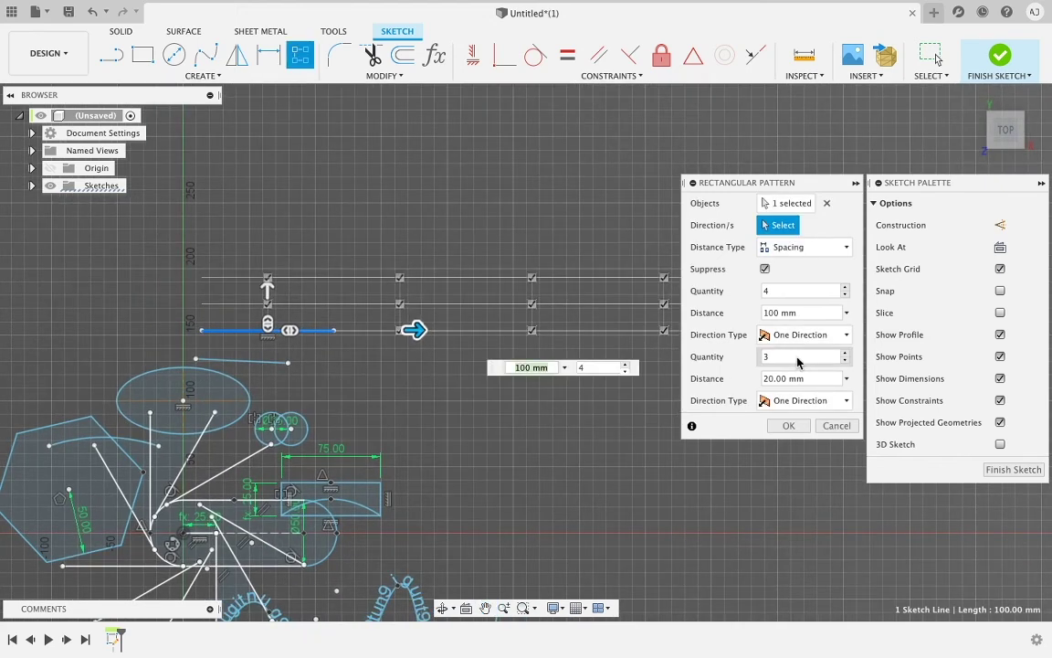
left_click(791, 427)
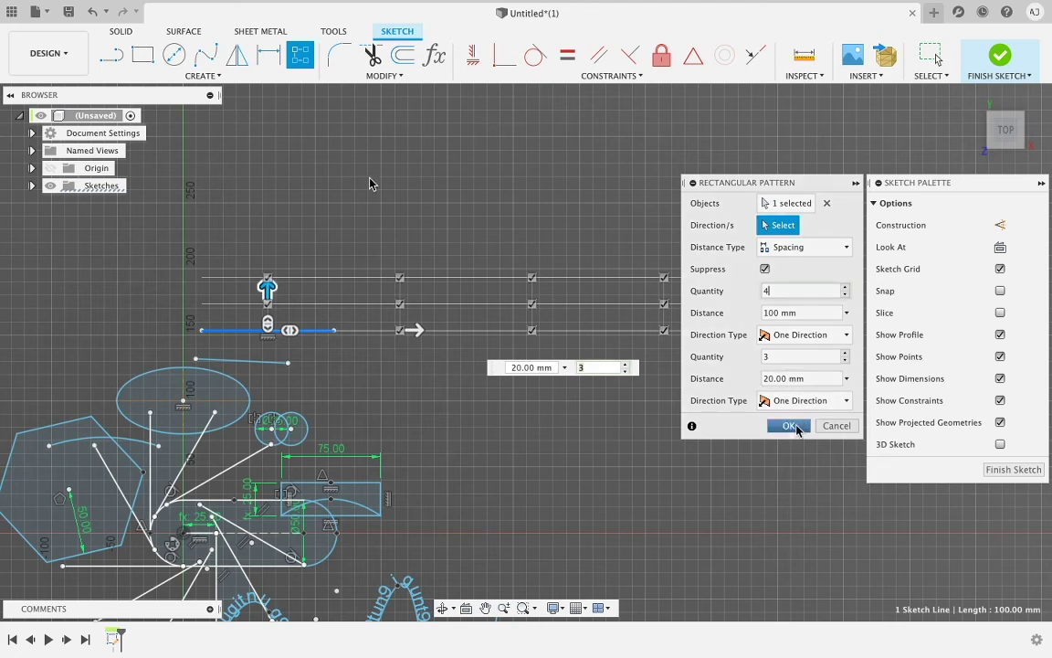
left_click(199, 77)
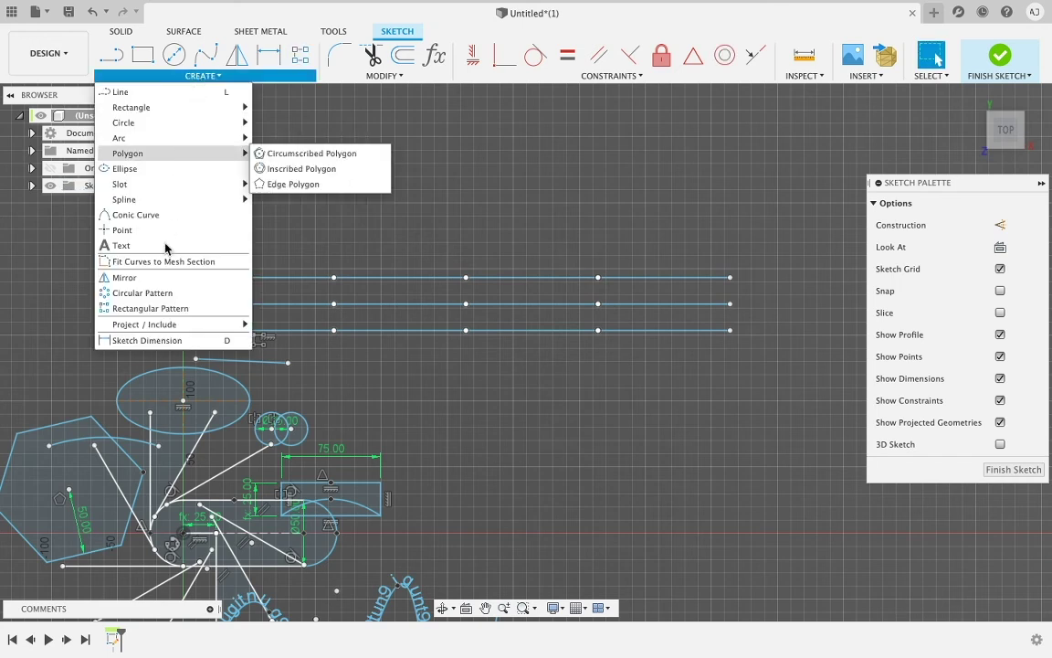
mouse_move(210, 325)
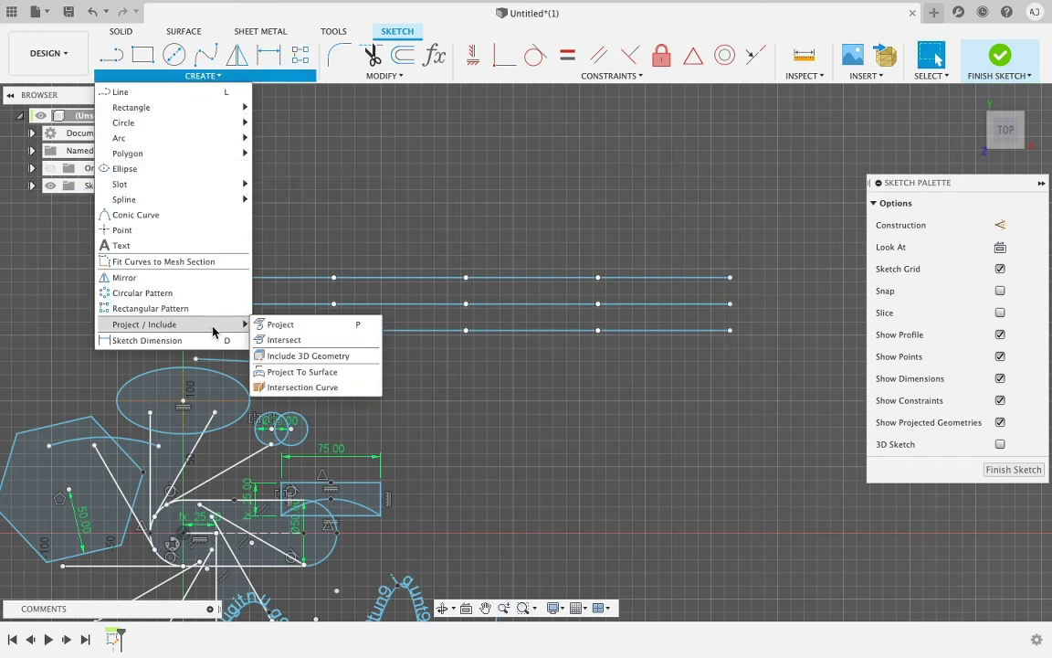
left_click(283, 327)
scroll(322, 334, "down", 5)
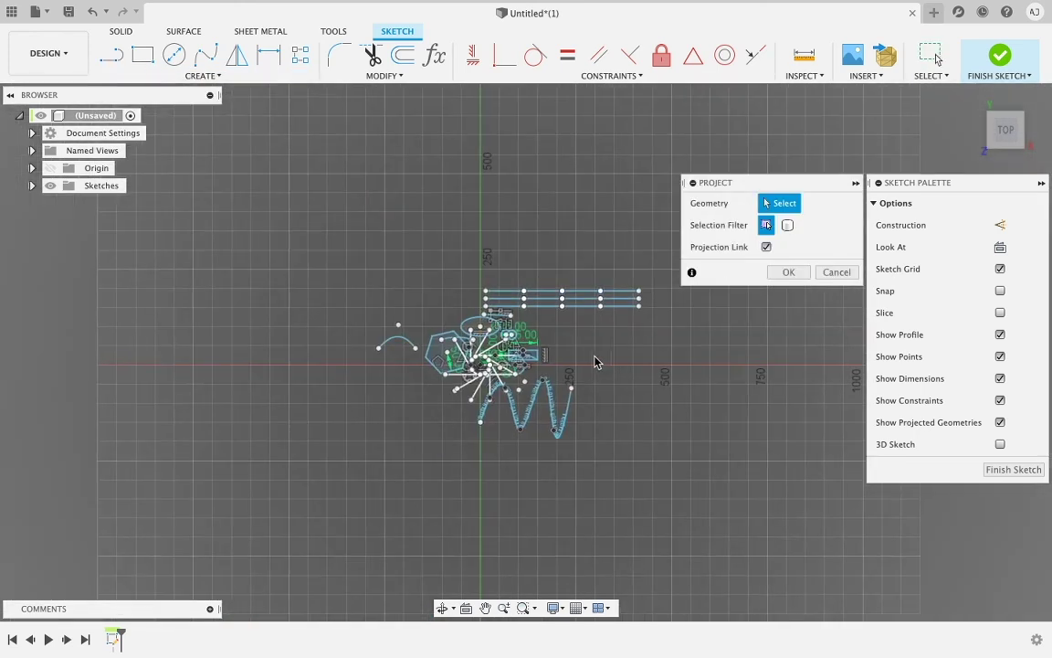
key("Escape")
- Finish the sketch and create a long, narrow box 20 mm high on the horizontal plane beside the patterned lines
left_click(1001, 56)
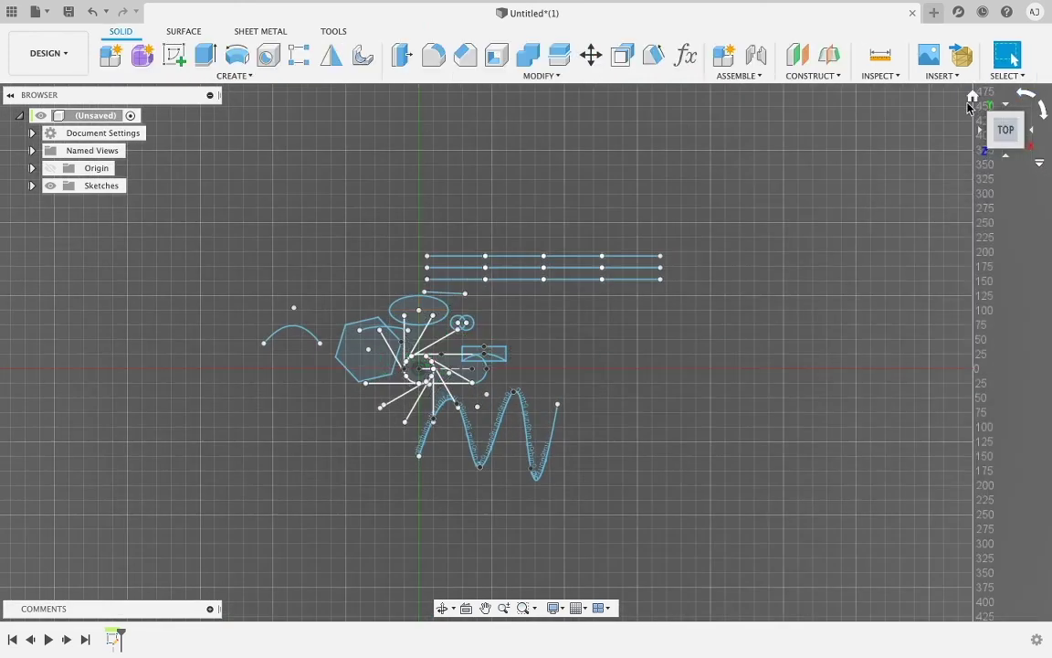
left_click(973, 98)
left_click(235, 75)
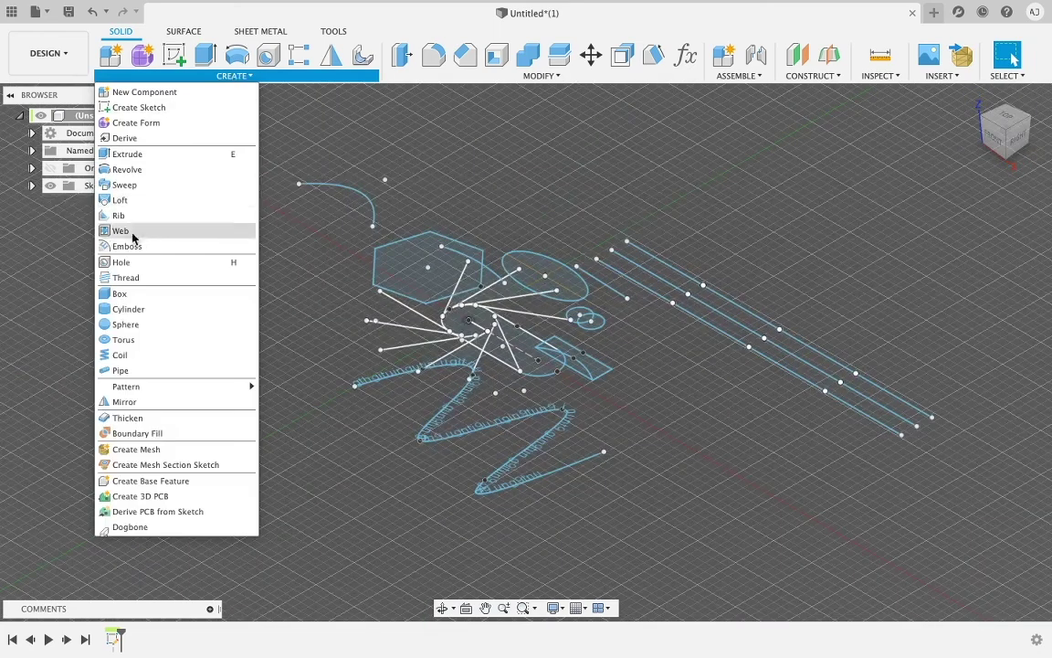
left_click(126, 294)
left_click(547, 329)
left_click(656, 362)
left_click(822, 459)
type("20")
key("Return")
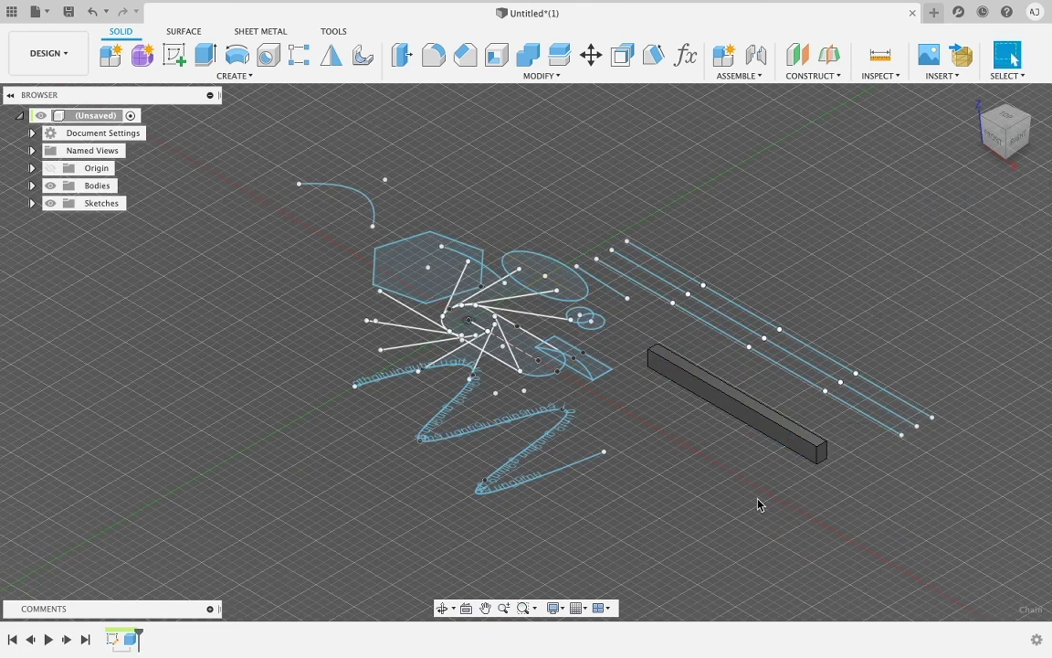
left_click(32, 203)
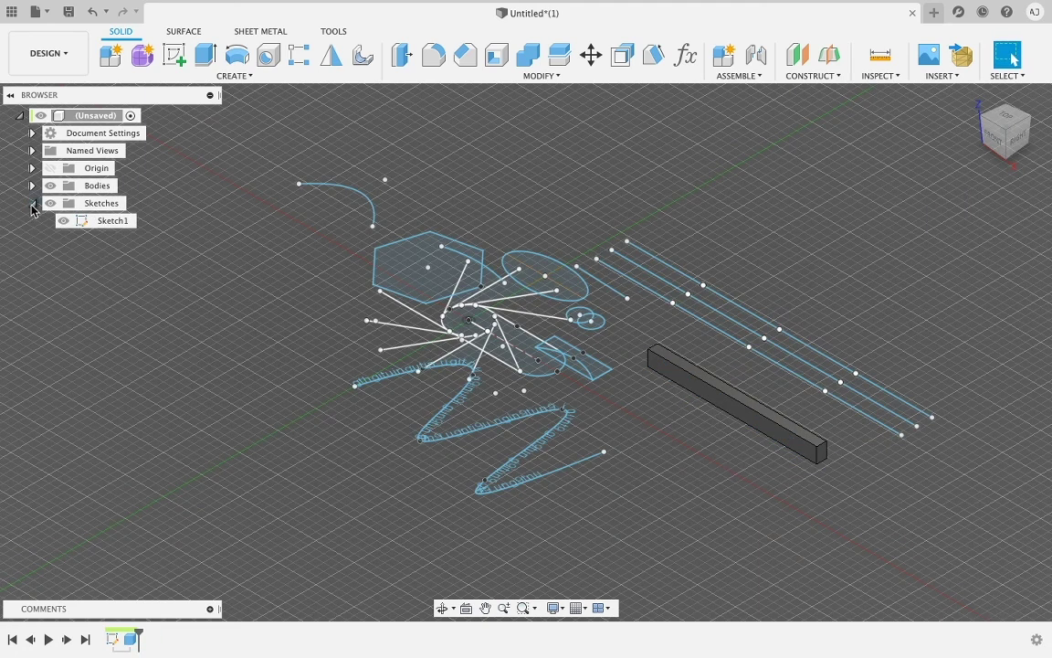
double_click(114, 221)
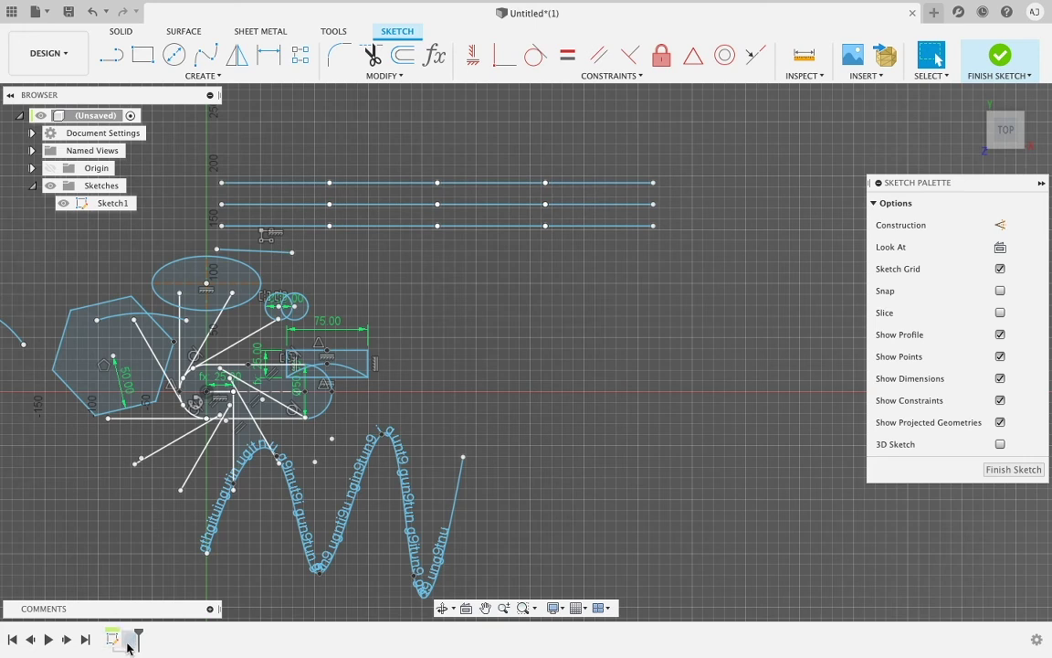
left_click(259, 77)
mouse_move(207, 325)
left_click(282, 325)
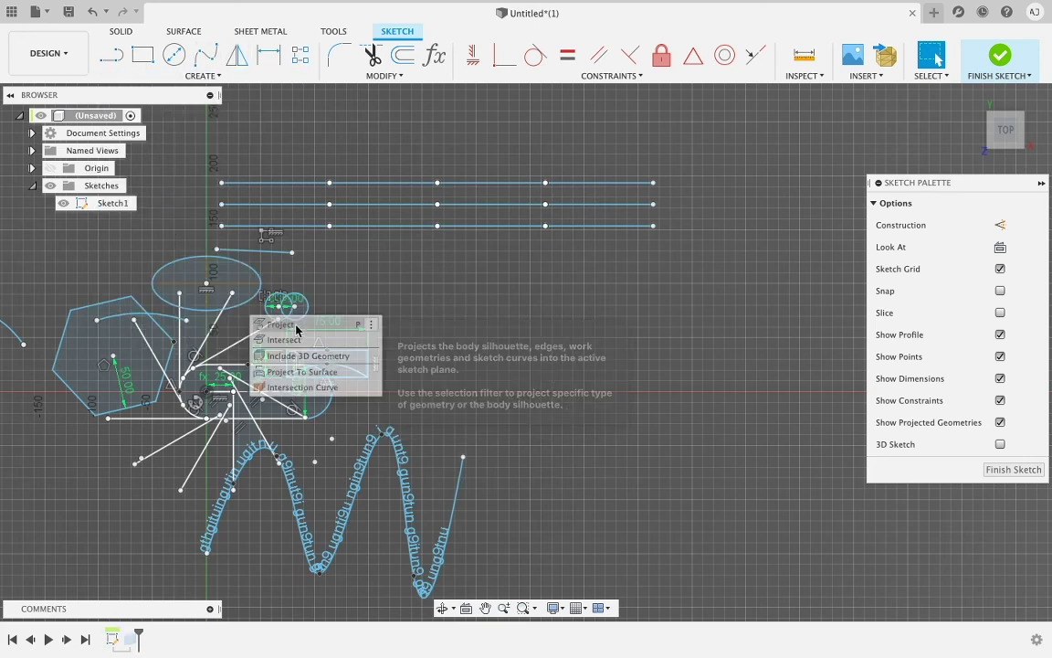
mouse_move(585, 466)
middle_mouse_down("shift")
mouse_move(559, 451)
mouse_move(375, 425)
mouse_move(663, 382)
middle_mouse_up("shift")
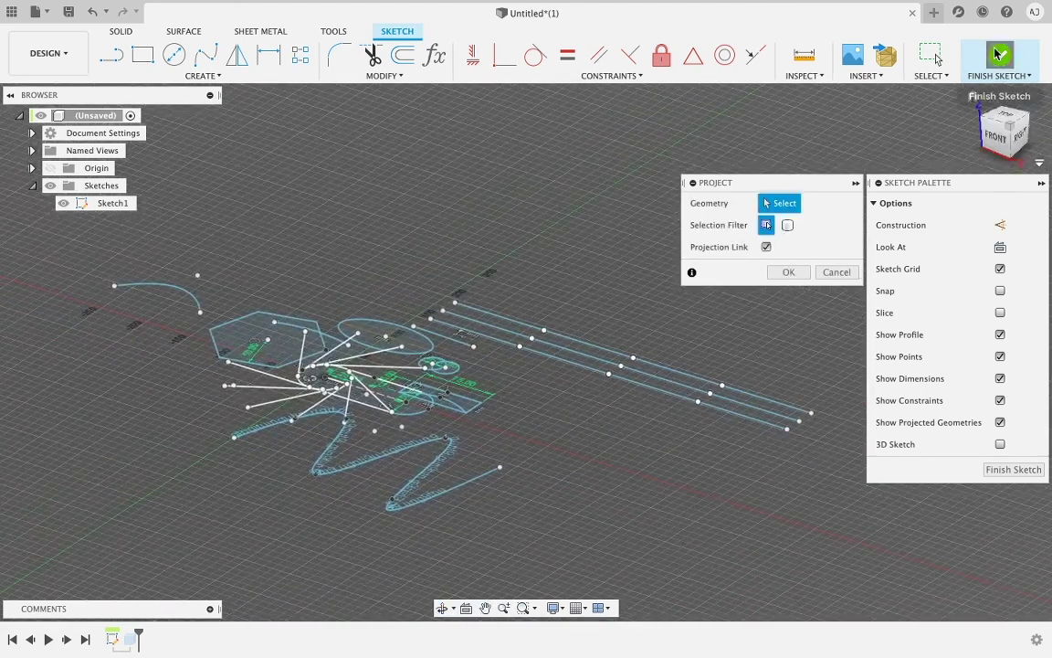
left_click(1000, 57)
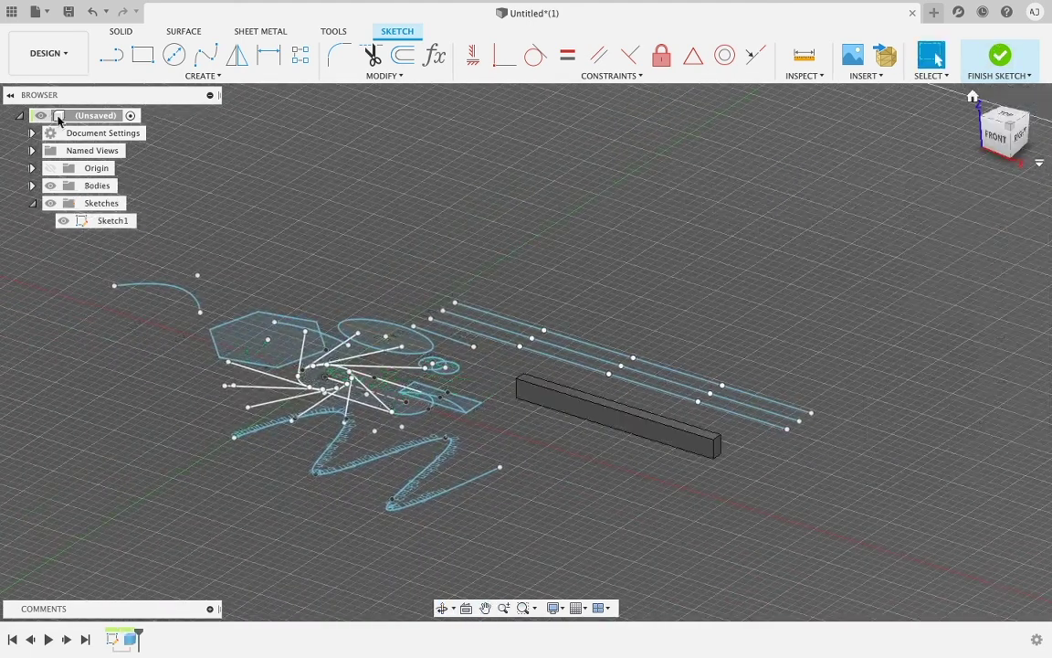
- Create a new sketch on the horizontal plane and project the box body into it using the Bodies selection filter
left_click(404, 376)
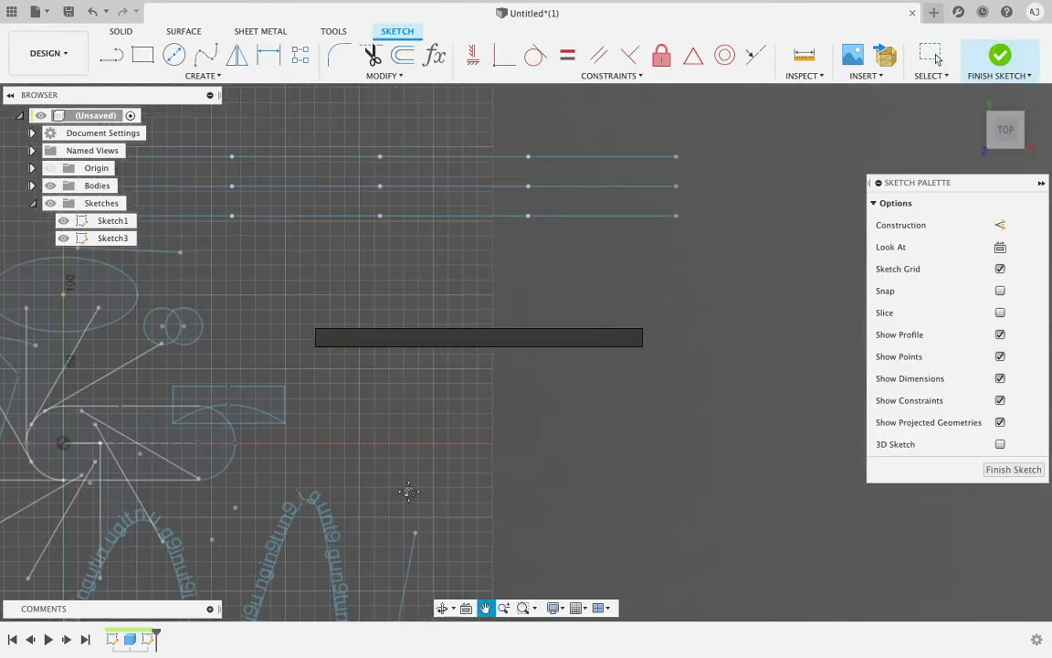
left_click(187, 76)
mouse_move(235, 324)
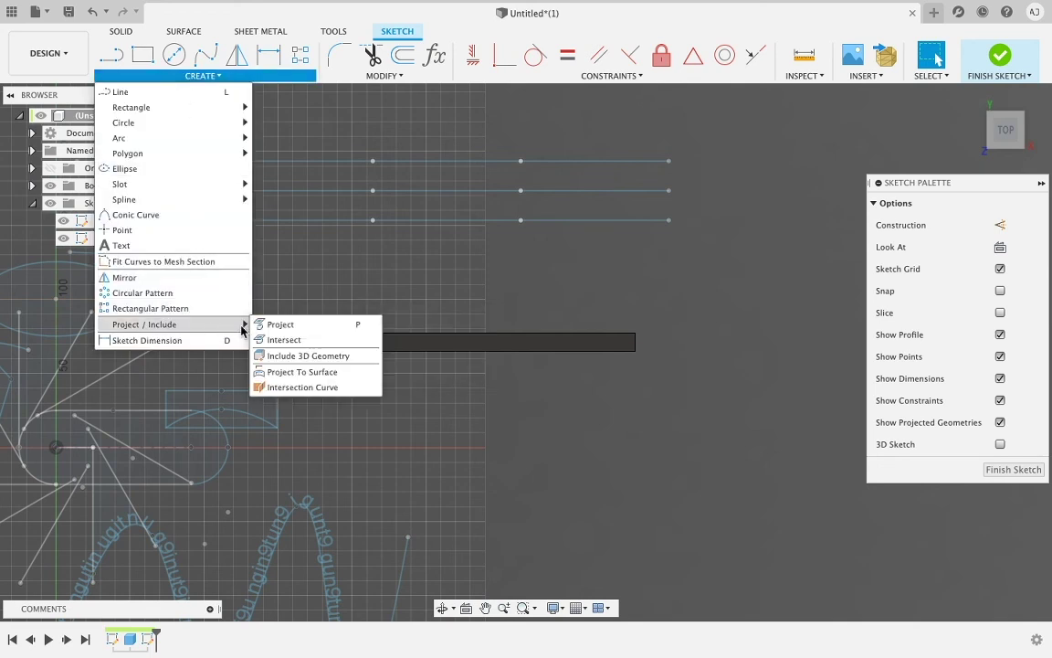
left_click(276, 326)
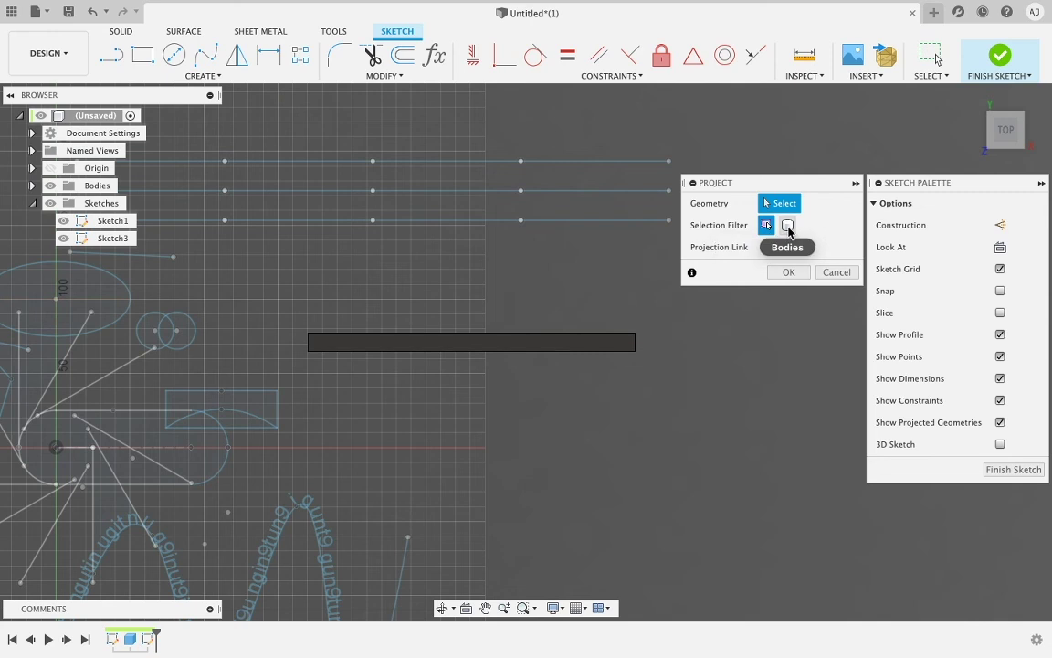
left_click(789, 226)
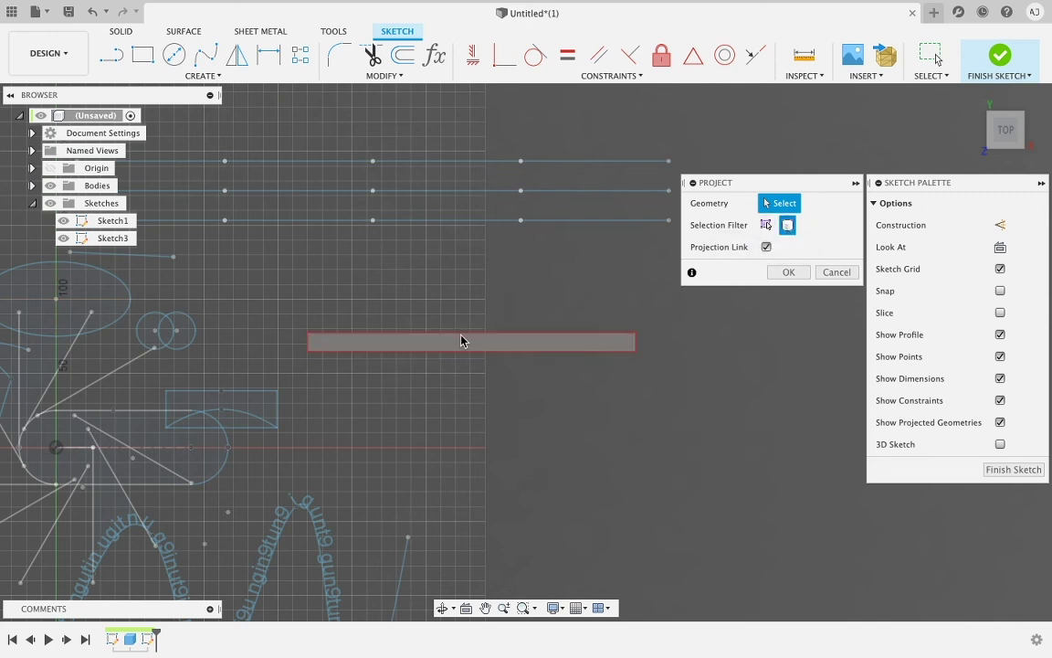
left_click(461, 341)
left_click(32, 186)
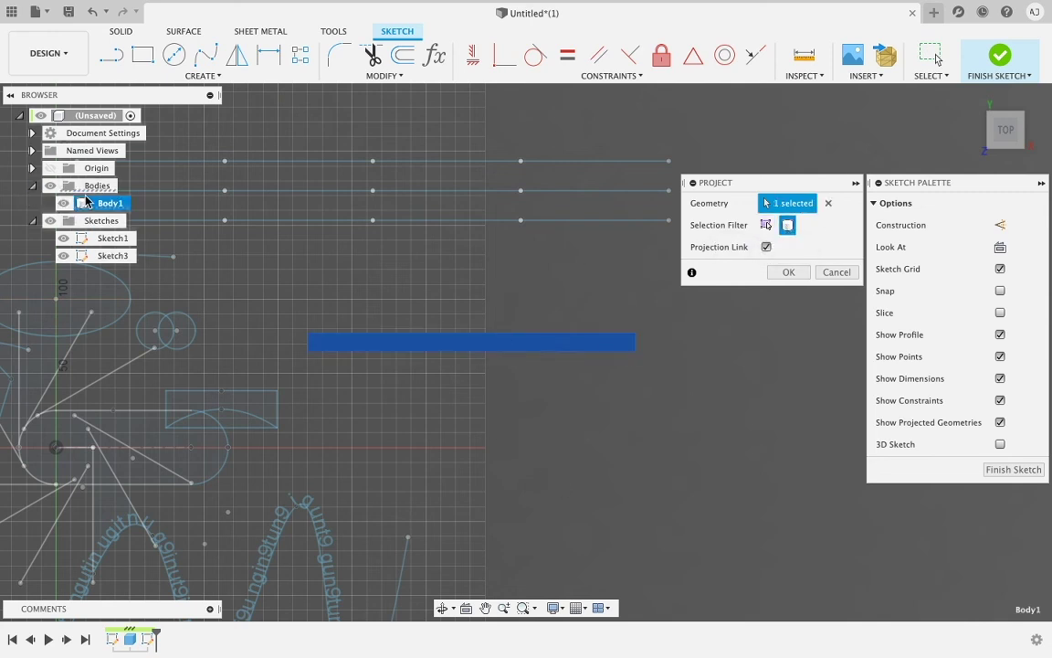
left_click(789, 272)
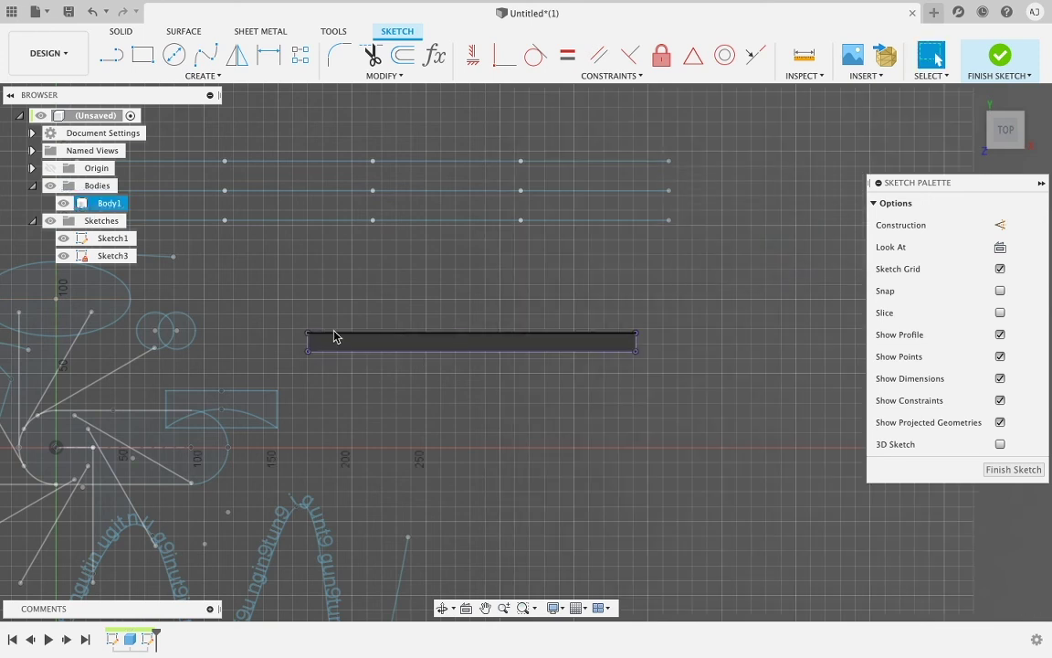
scroll(333, 338, "down", 5)
middle_click_drag(338, 392, 454, 381)
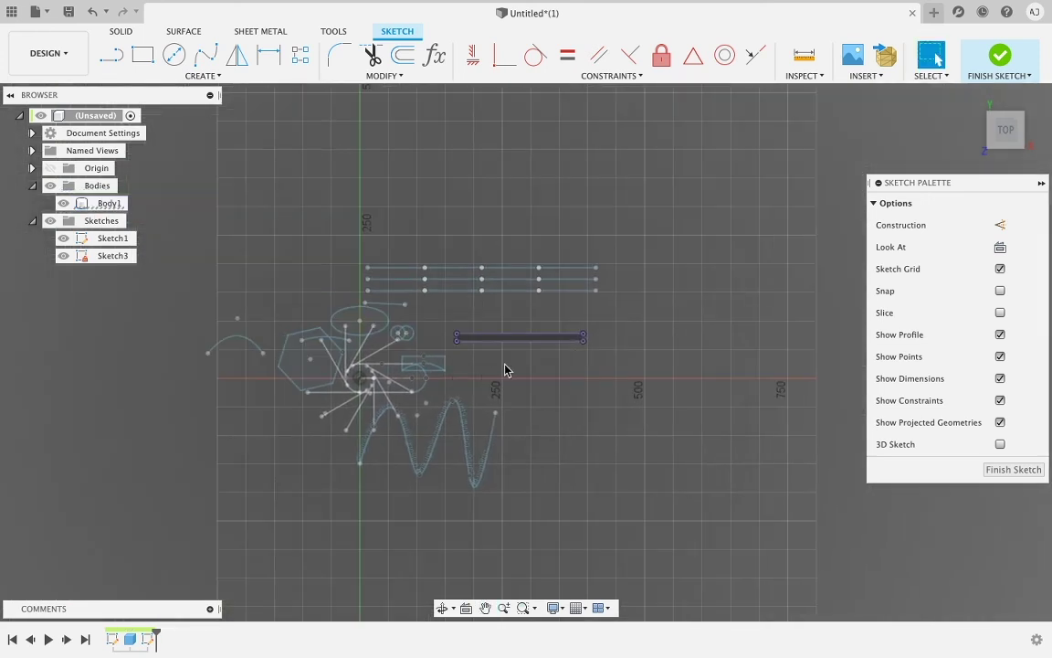
scroll(505, 370, "up", 3)
scroll(436, 326, "up", 3)
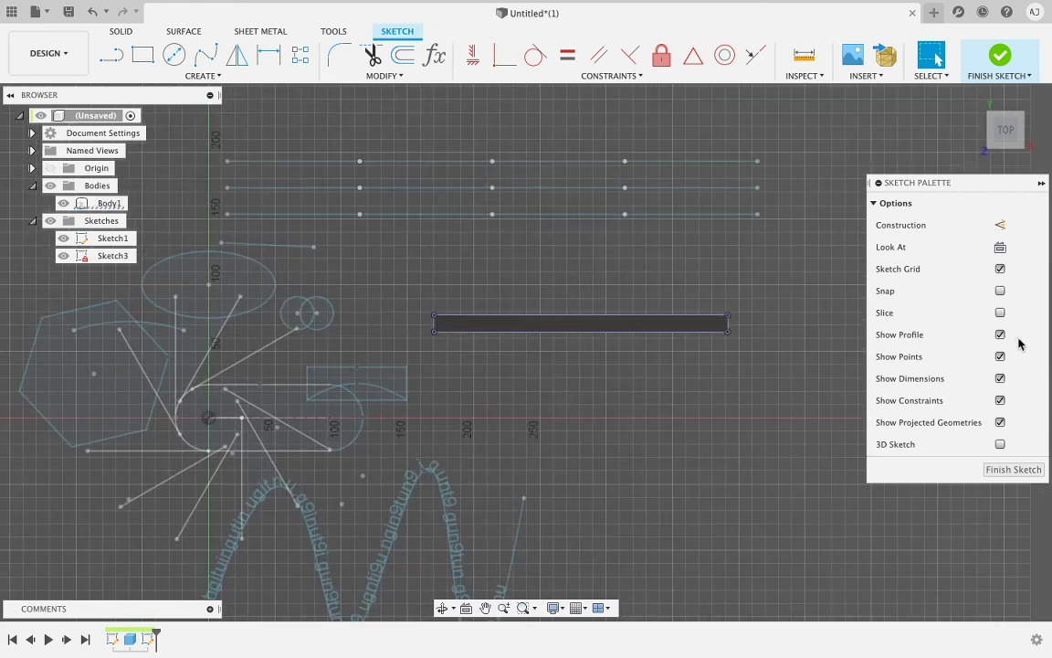
left_click(999, 57)
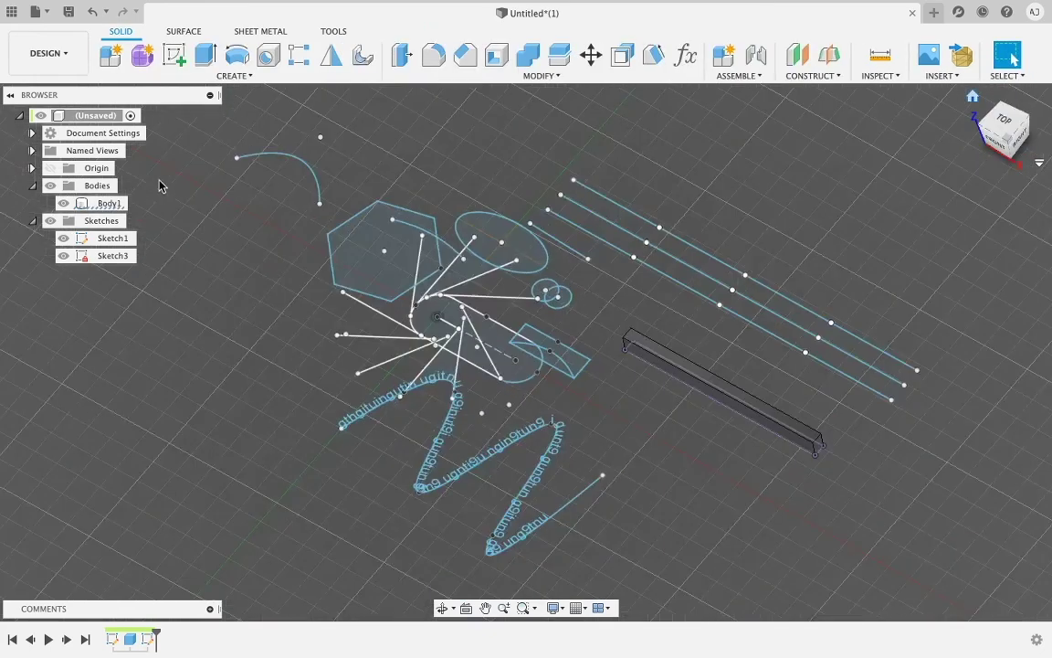
- Reopen Sketch1 and dimension the distance between the two end points of the separate conic curve as 100 mm
double_click(106, 238)
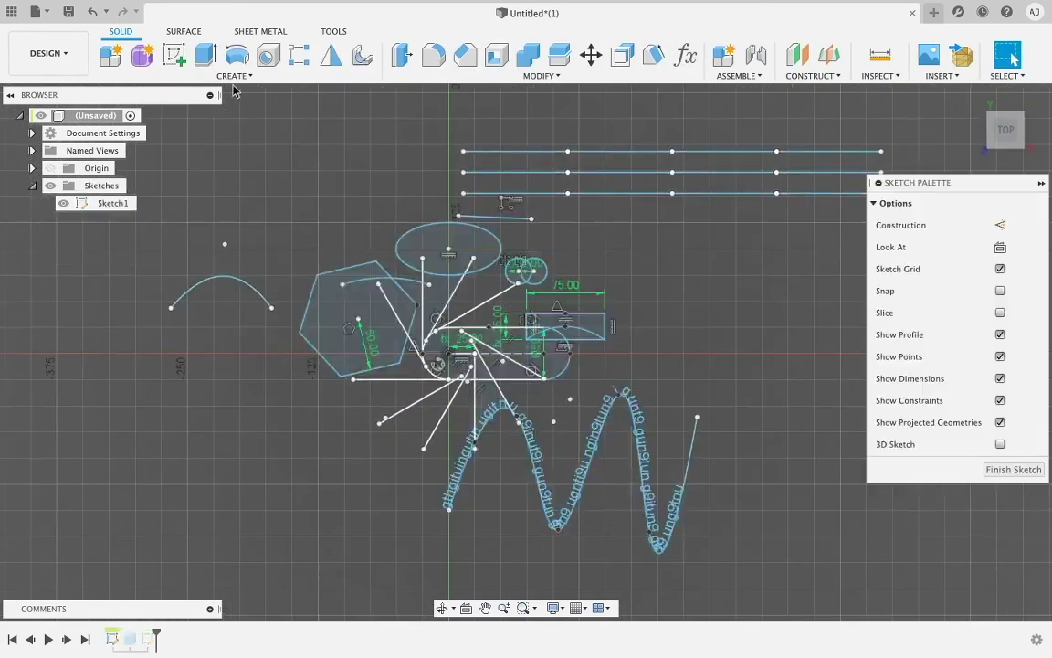
left_click(205, 76)
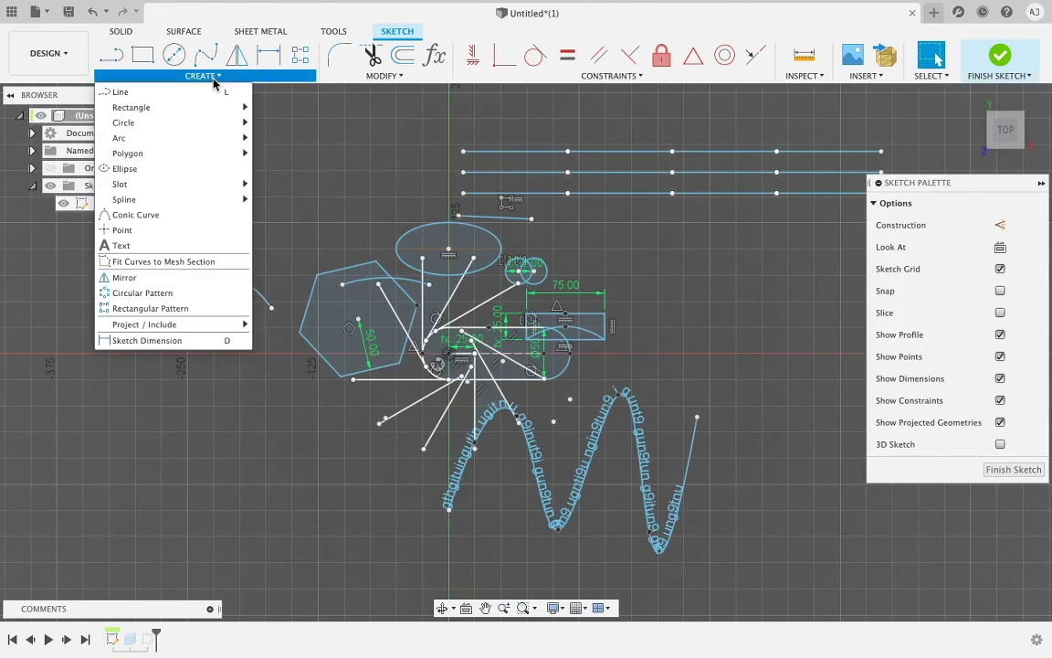
left_click(178, 344)
scroll(128, 372, "up", 5)
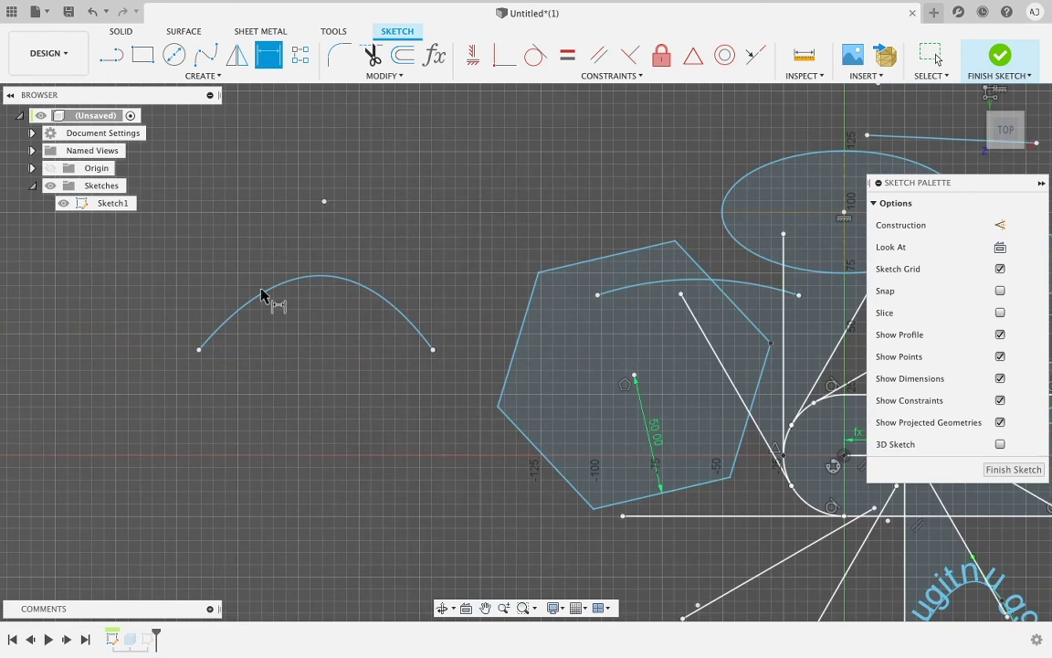
scroll(227, 357, "up", 2)
middle_click_drag(227, 357, 288, 375)
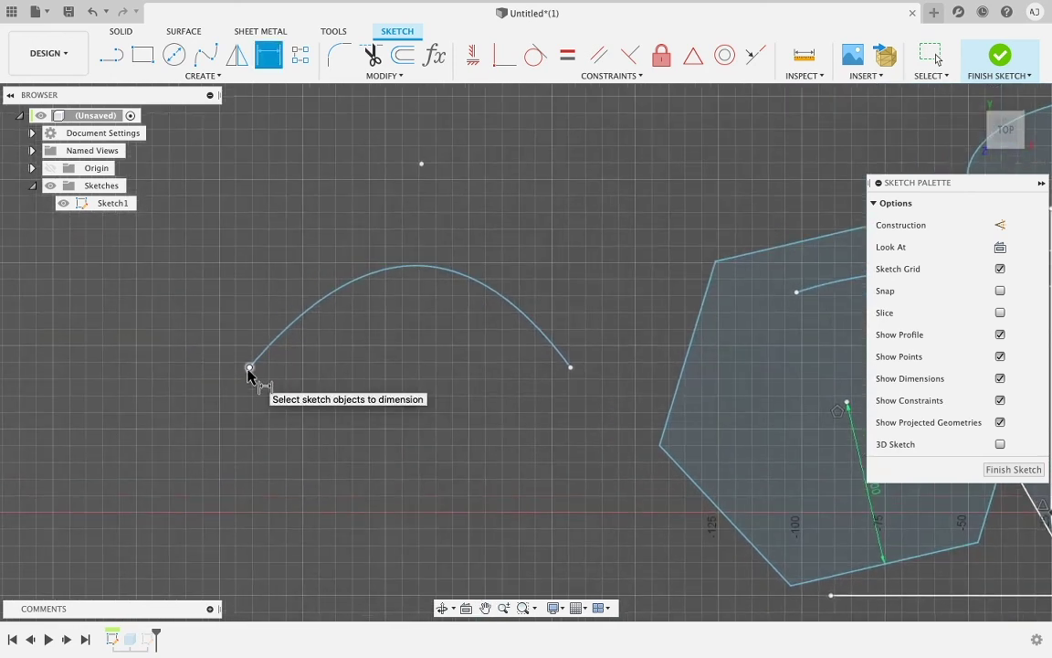
left_click(571, 367)
left_click(409, 459)
type("100")
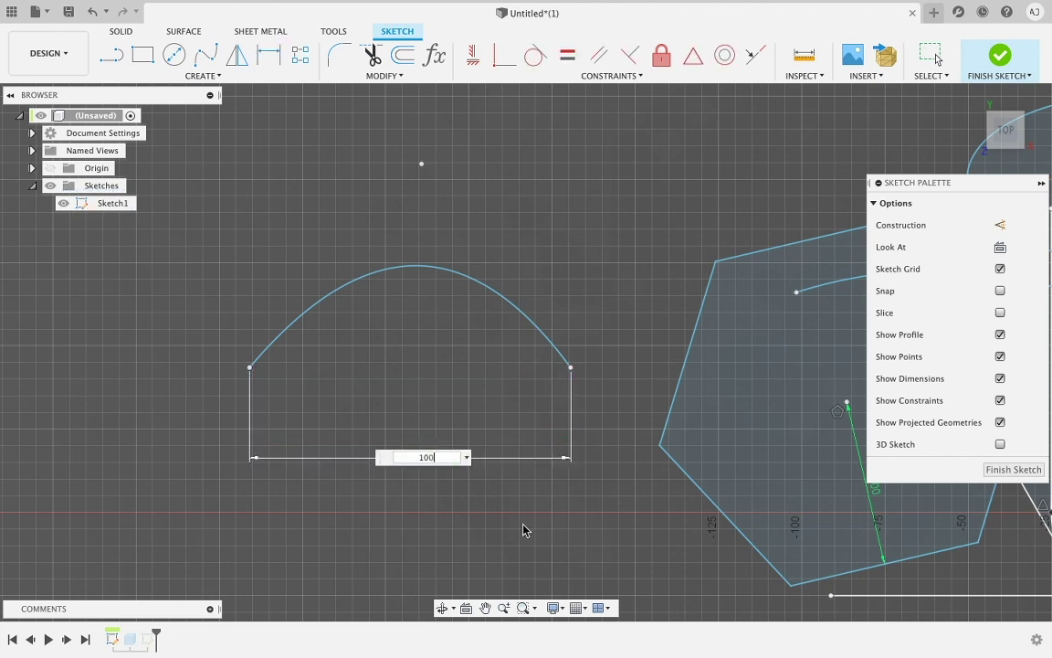
key("Return")
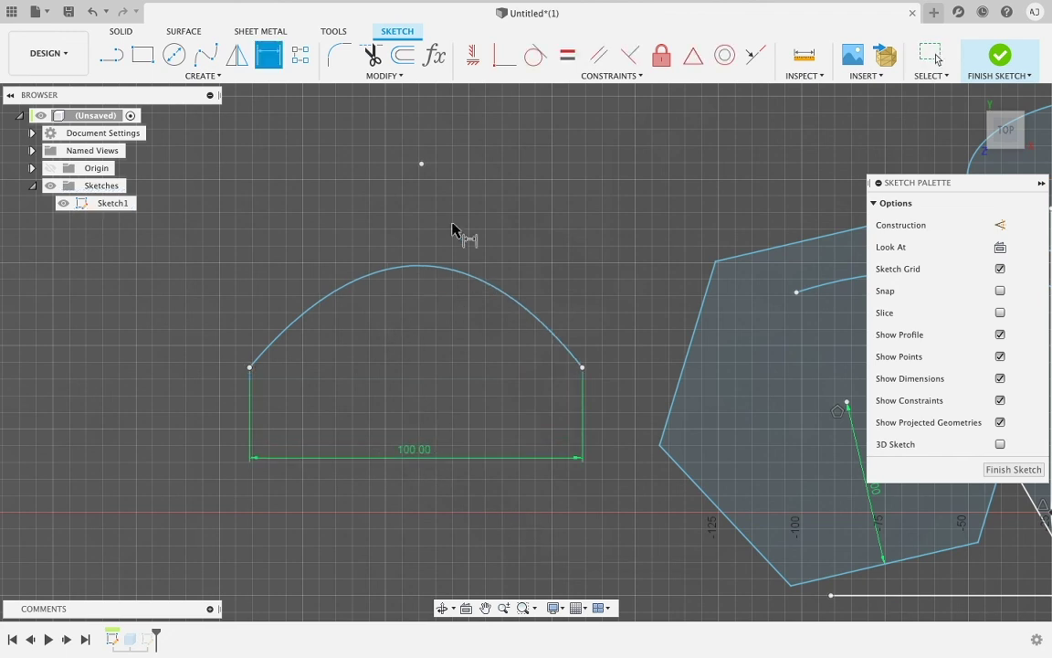
- Set the vertical distance from the conic curve's apex point to its end point nearest the polygon to 50 mm
left_click(421, 163)
left_click(582, 367)
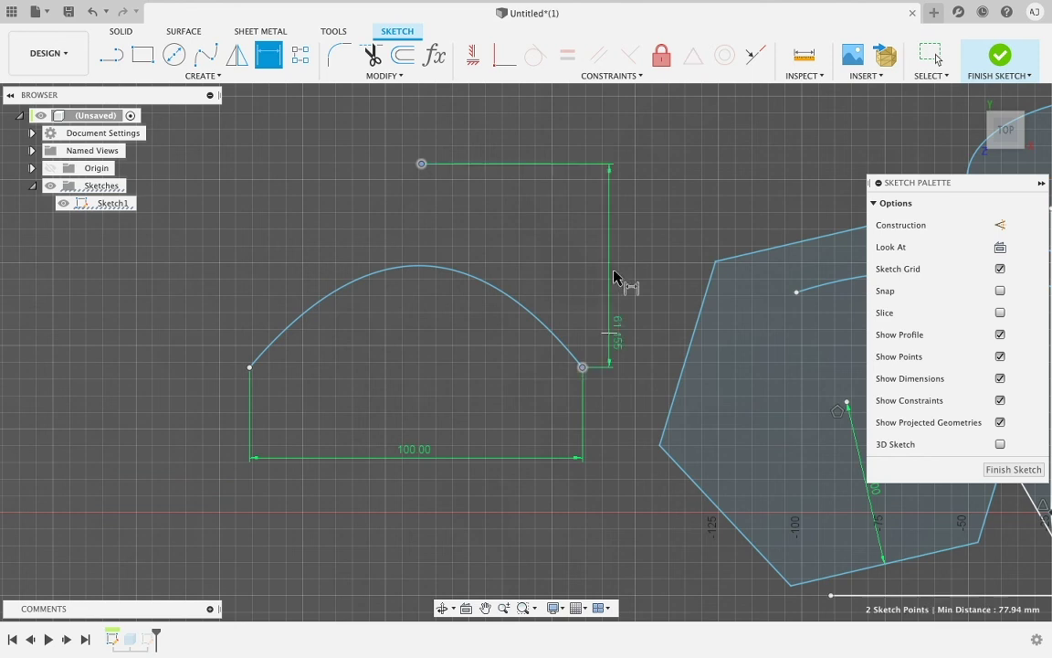
left_click(620, 302)
type("50")
key("Return")
scroll(613, 334, "down", 5)
middle_click_drag(543, 489, 489, 459)
scroll(517, 347, "up", 4)
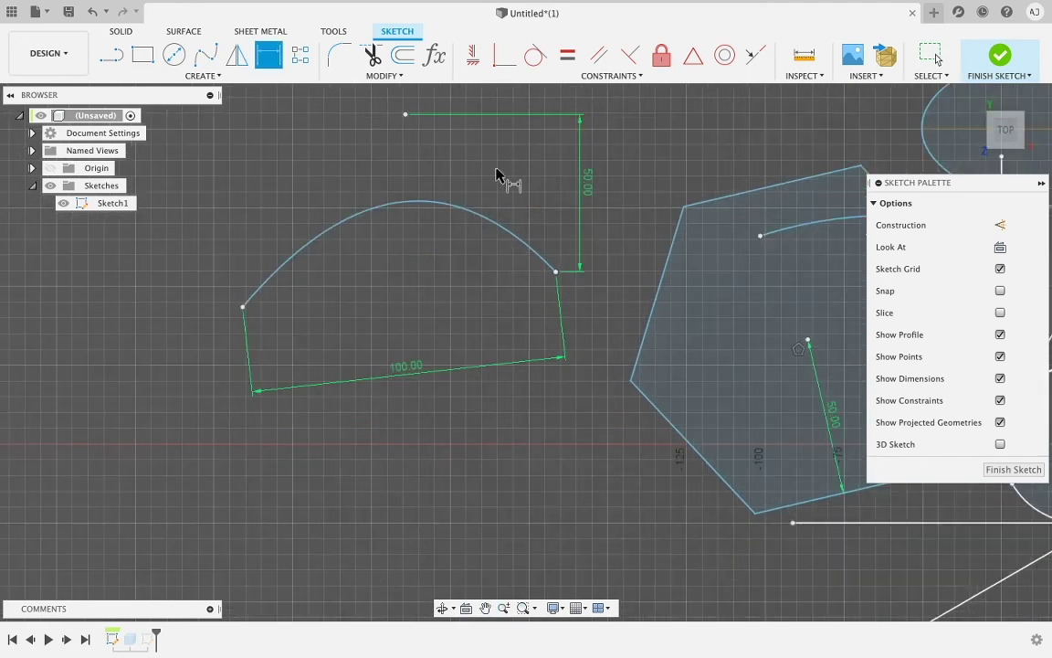
key("Escape")
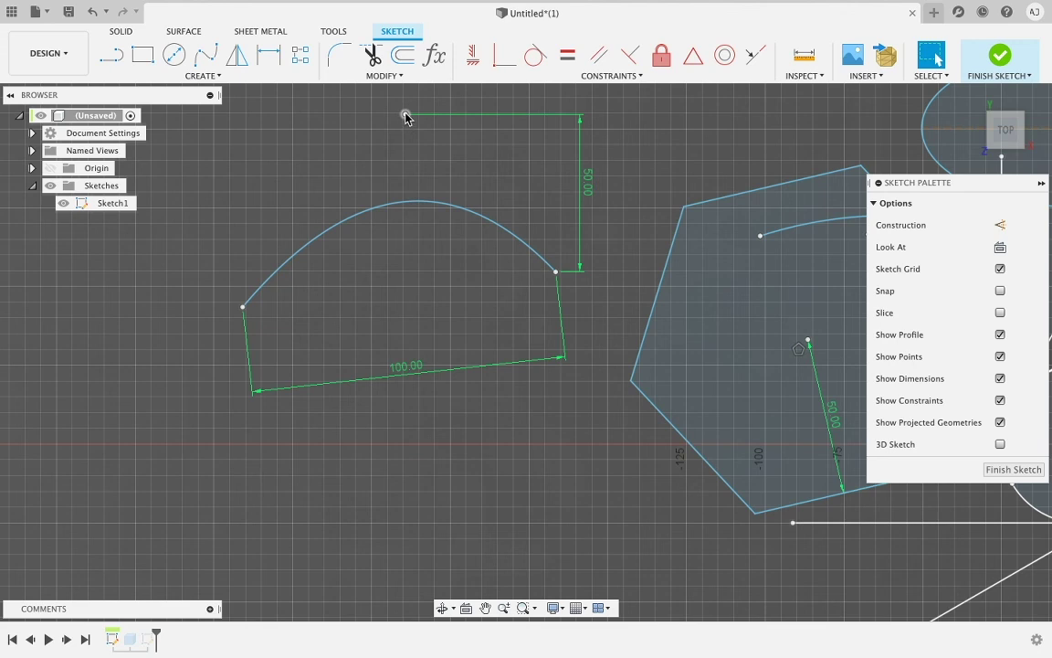
left_click(406, 114)
left_click(526, 321)
- Dimension the length of the circular-pattern line that slopes down from the slot towards the polygon side as 100 mm
middle_click_drag(438, 317, 69, 321)
scroll(741, 429, "down", 3)
middle_click_drag(738, 419, 500, 385)
left_click(268, 55)
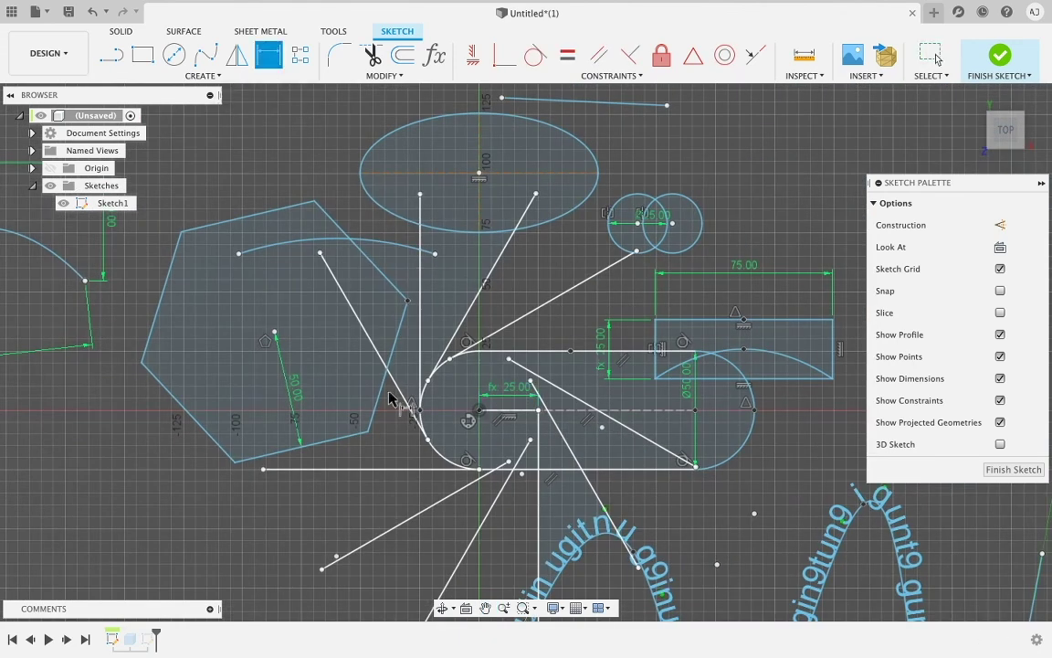
left_click(217, 75)
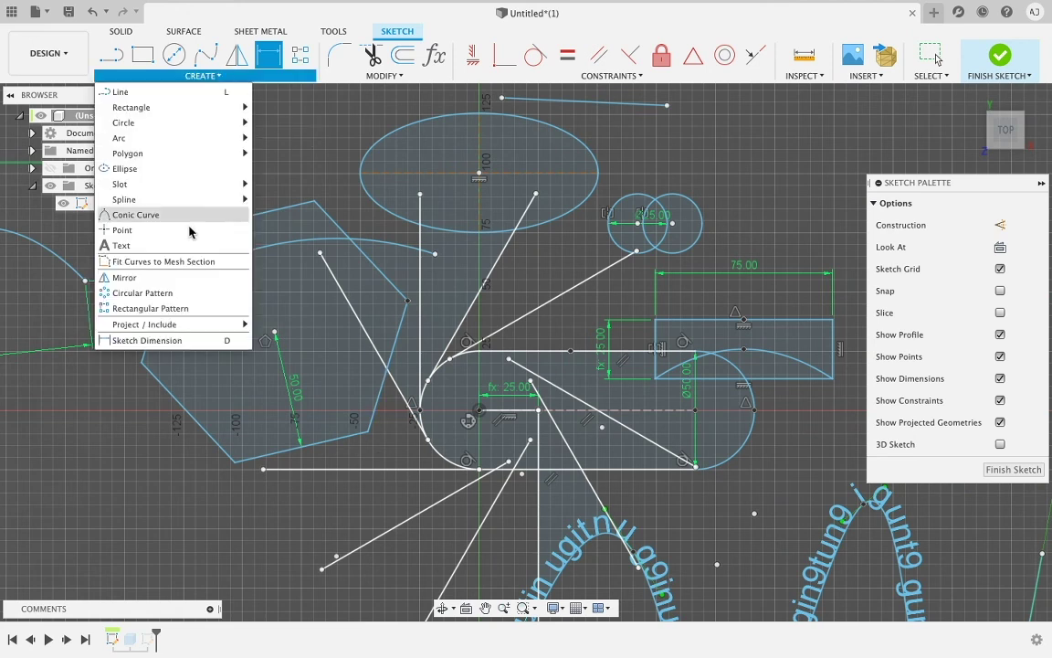
left_click(148, 343)
mouse_move(406, 445)
middle_mouse_down()
mouse_move(552, 505)
mouse_move(534, 503)
middle_mouse_up()
scroll(420, 483, "up", 2)
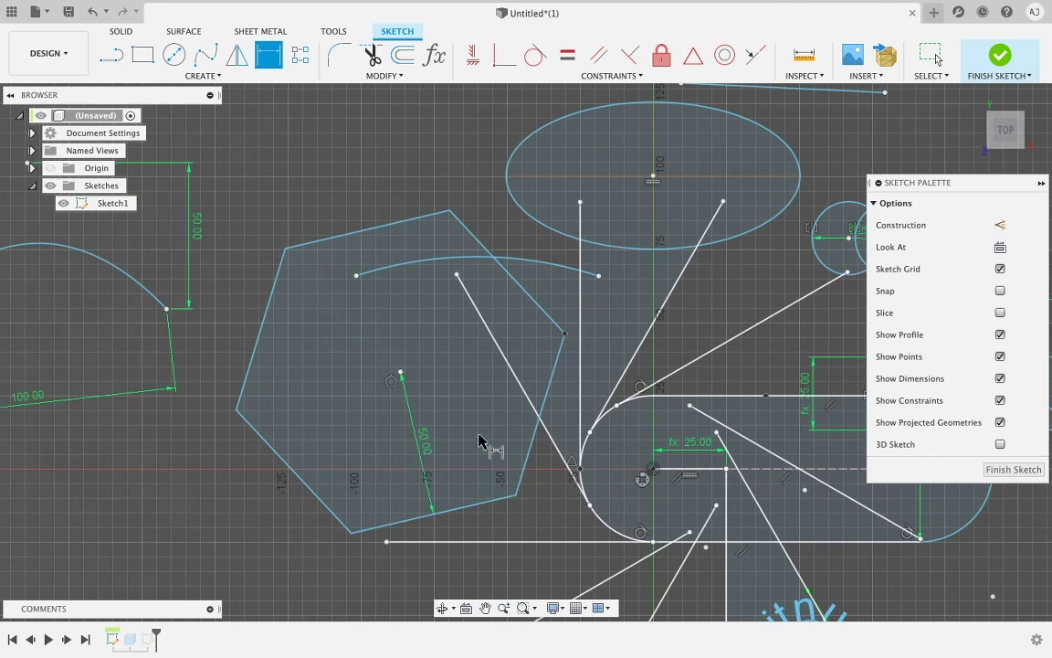
middle_click_drag(699, 430, 446, 363)
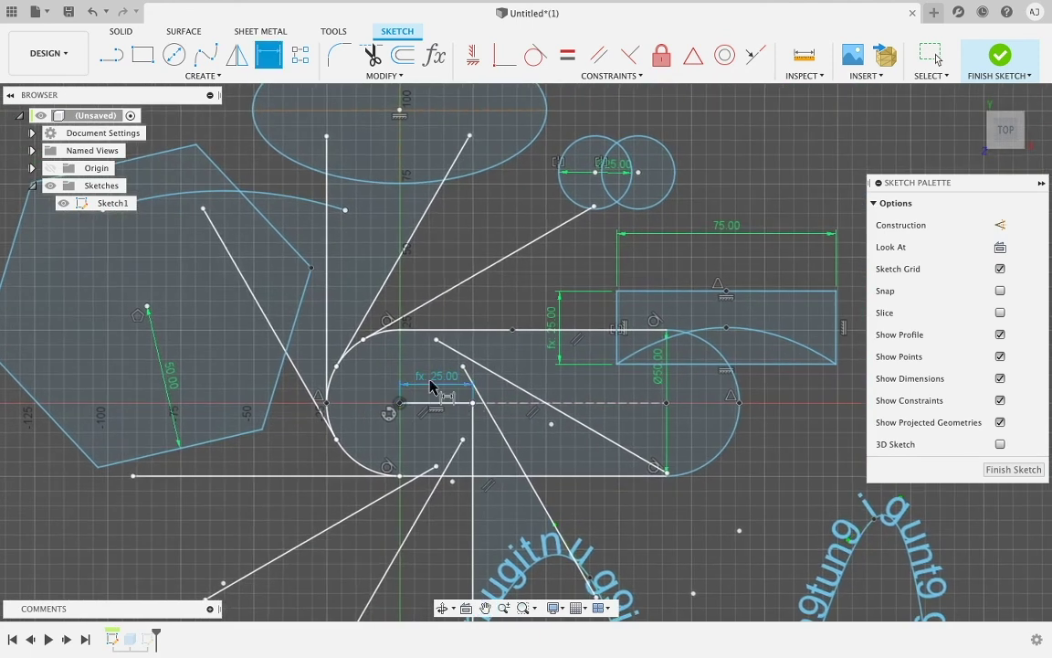
scroll(513, 426, "up", 1)
middle_click_drag(513, 426, 593, 302)
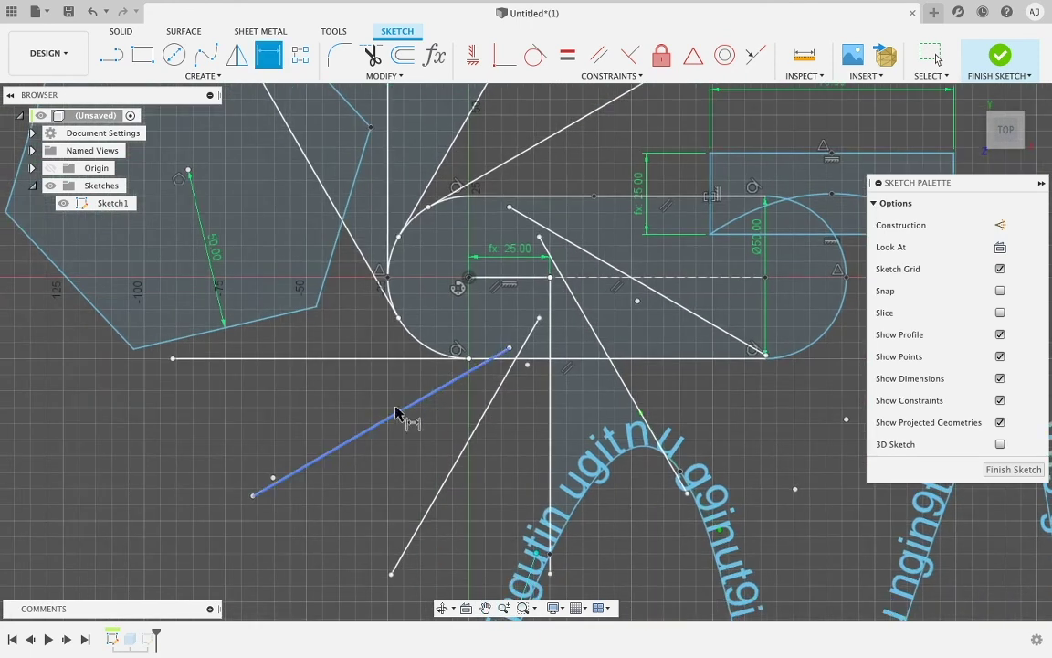
left_click(395, 414)
left_click(420, 472)
type("1")
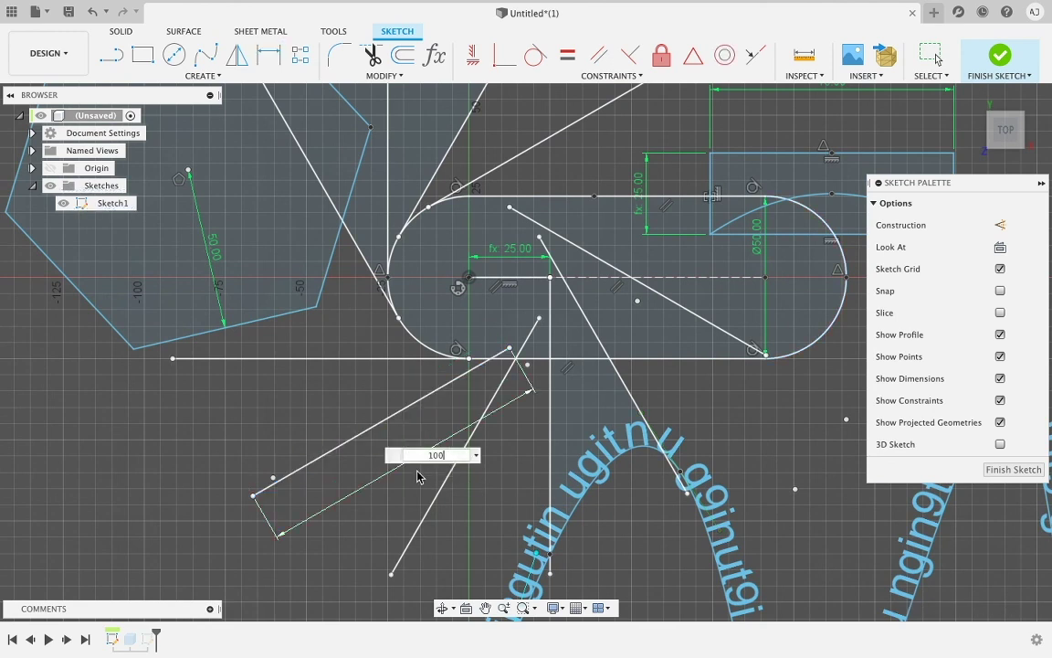
type("00")
key("Return")
scroll(293, 489, "down", 3)
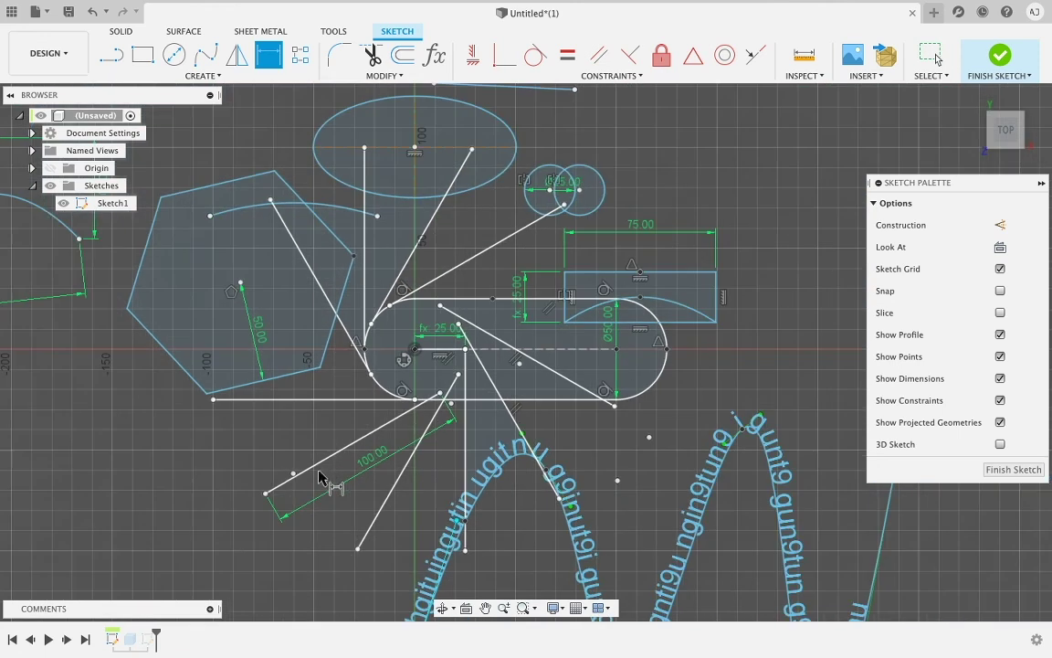
left_click(389, 499)
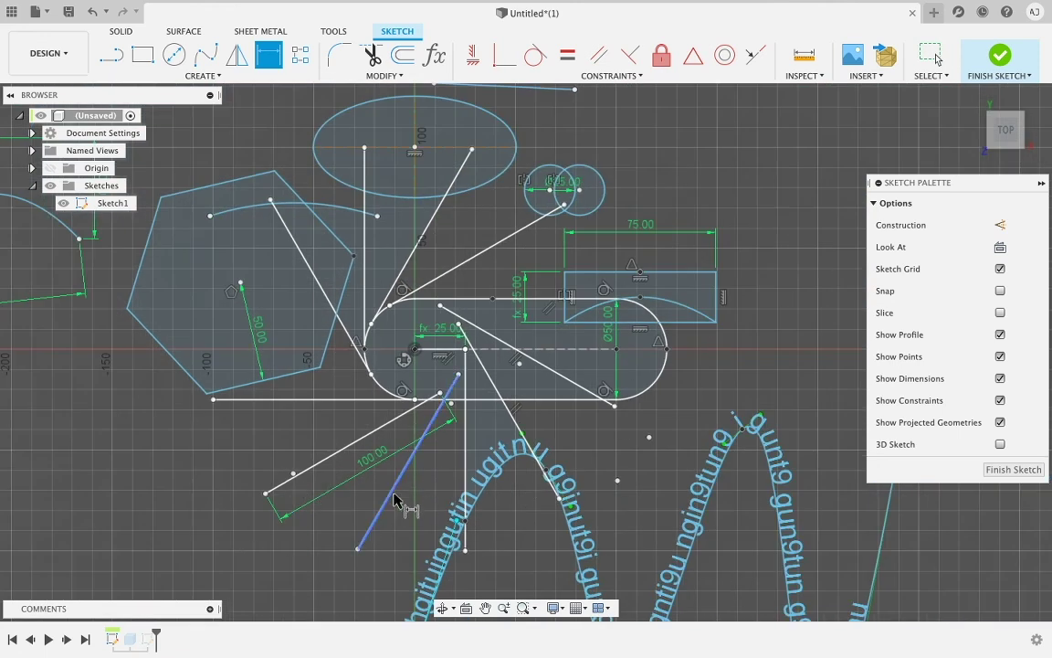
key("Escape")
left_click(395, 499)
key("Escape")
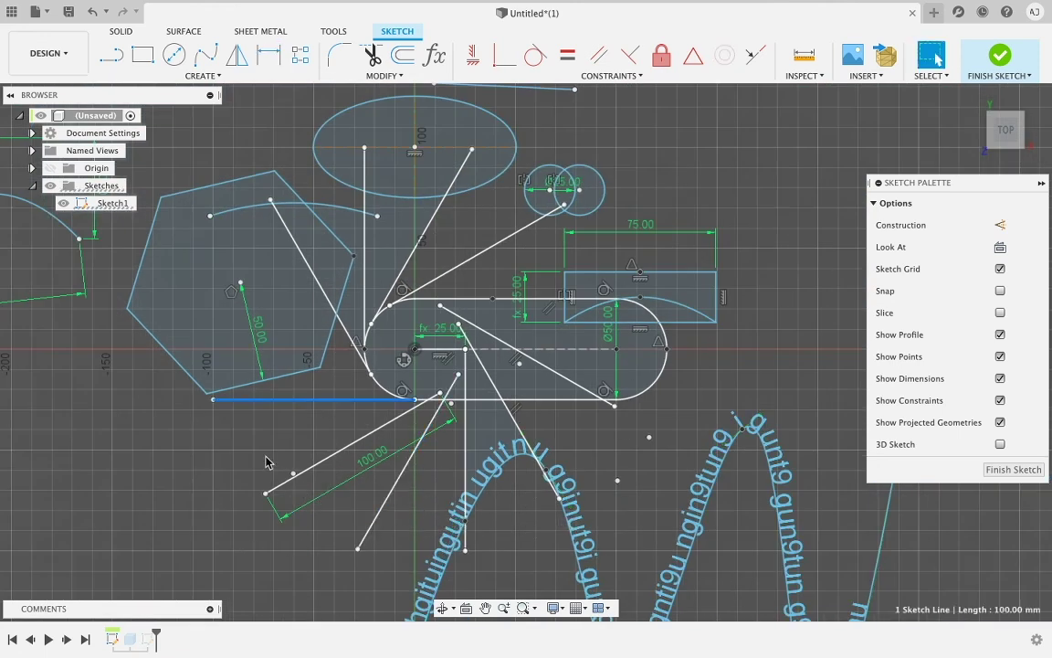
left_click(245, 75)
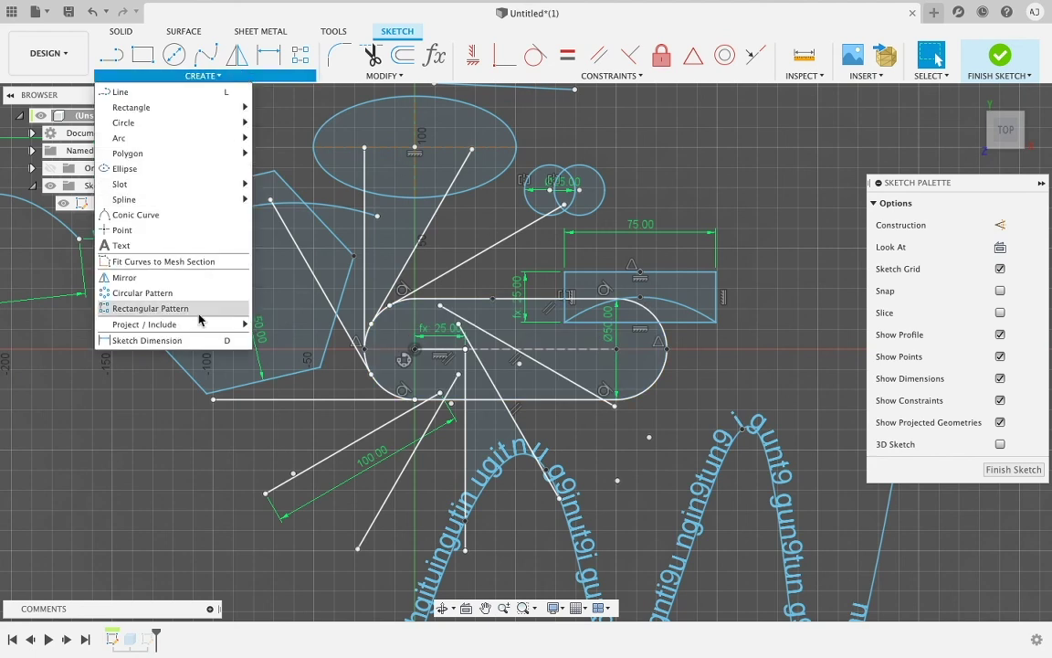
left_click(154, 462)
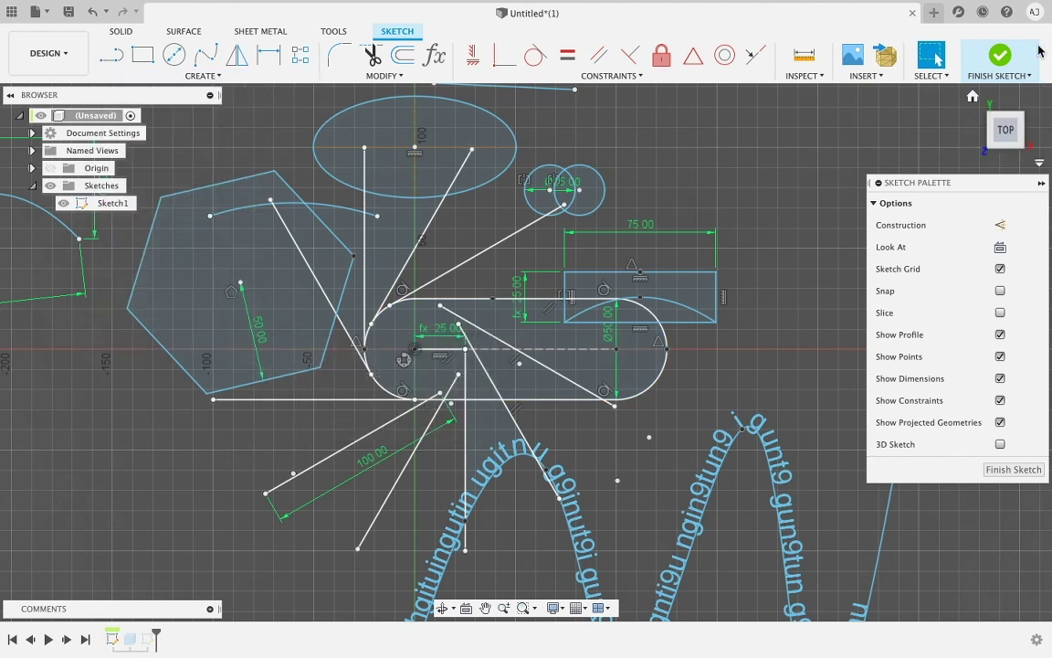
- Finish editing Sketch1
left_click(1000, 56)
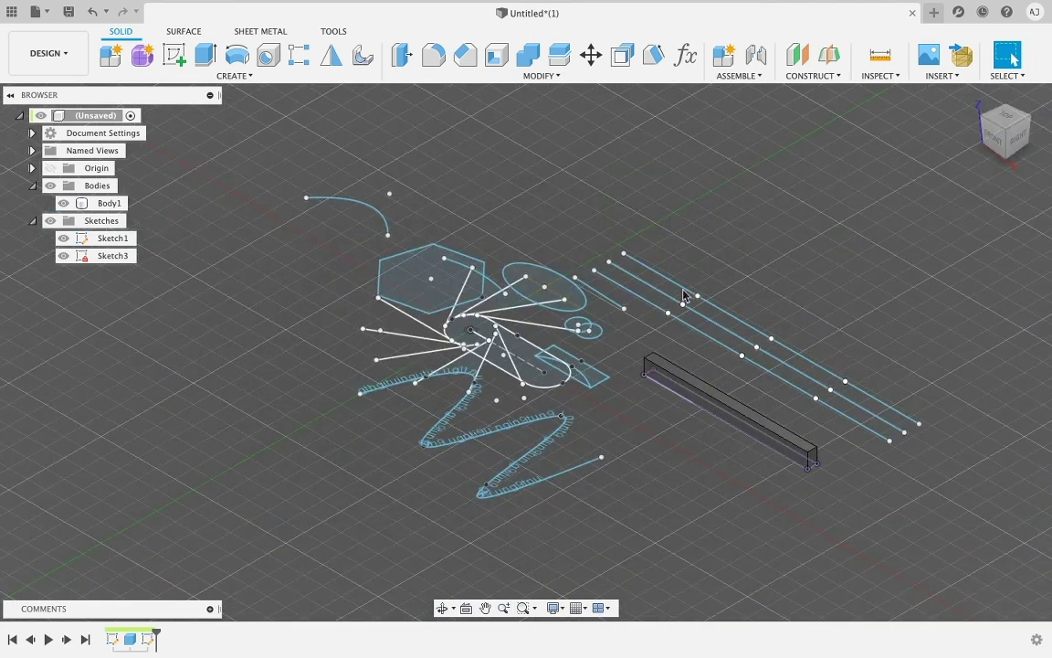